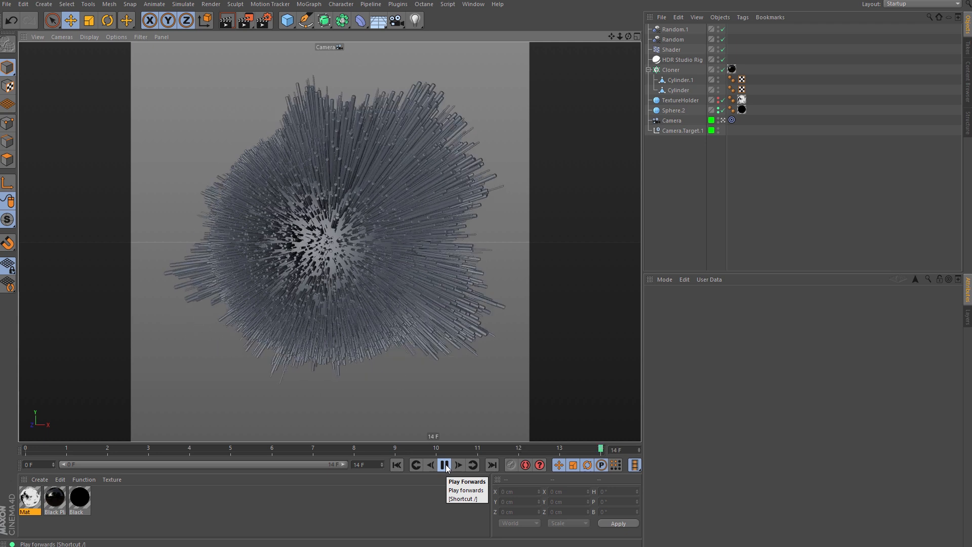
# - Stop the spike ball animation's playback and create a new empty project
pyautogui.click(445, 465)
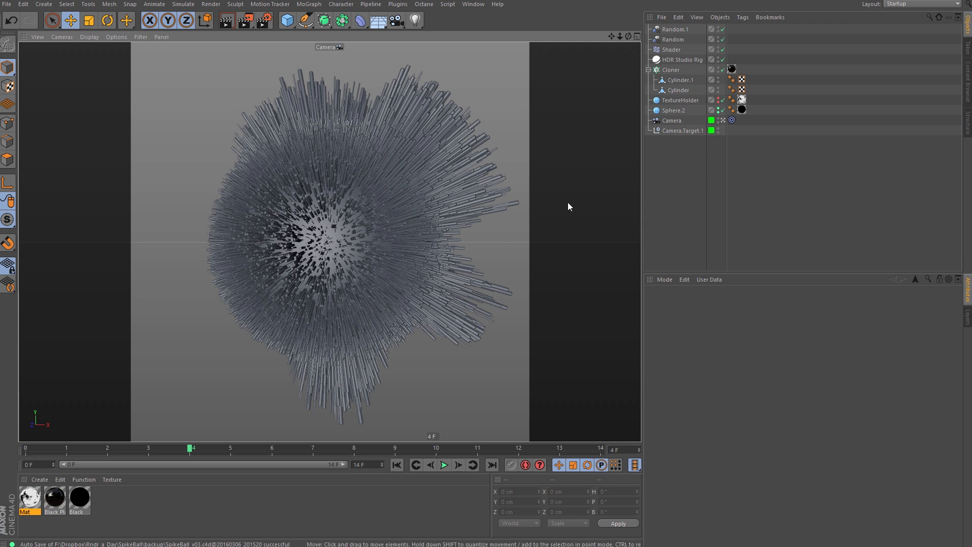
pyautogui.click(7, 4)
pyautogui.click(19, 22)
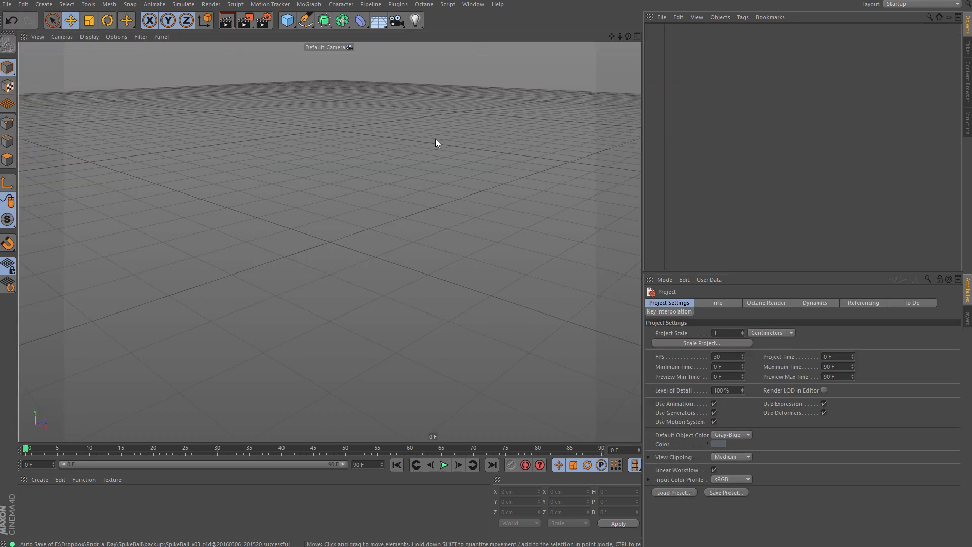
# - Set the render output size to 600 x 600 pixels with the ratio locked
pyautogui.click(264, 21)
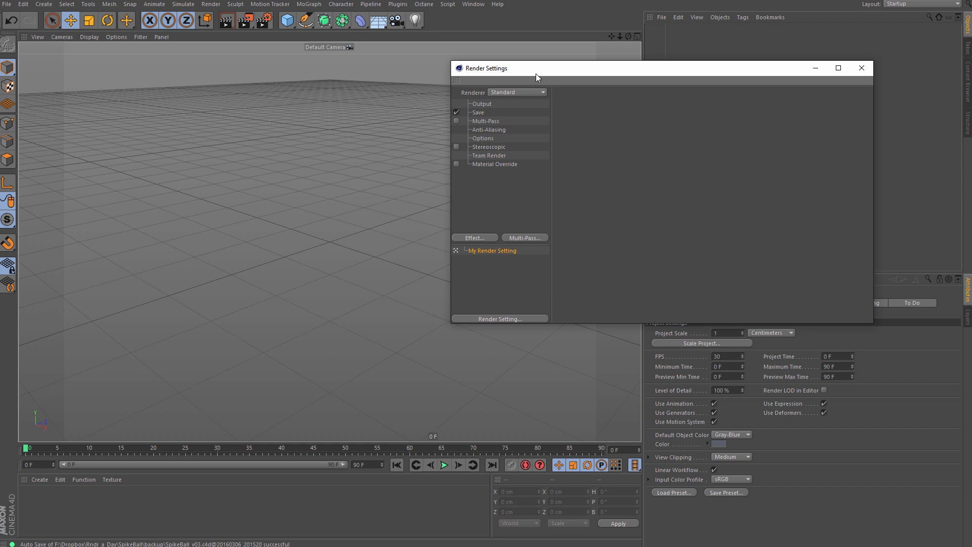
pyautogui.moveTo(536, 74); pyautogui.dragTo(390, 141)
pyautogui.click(336, 170)
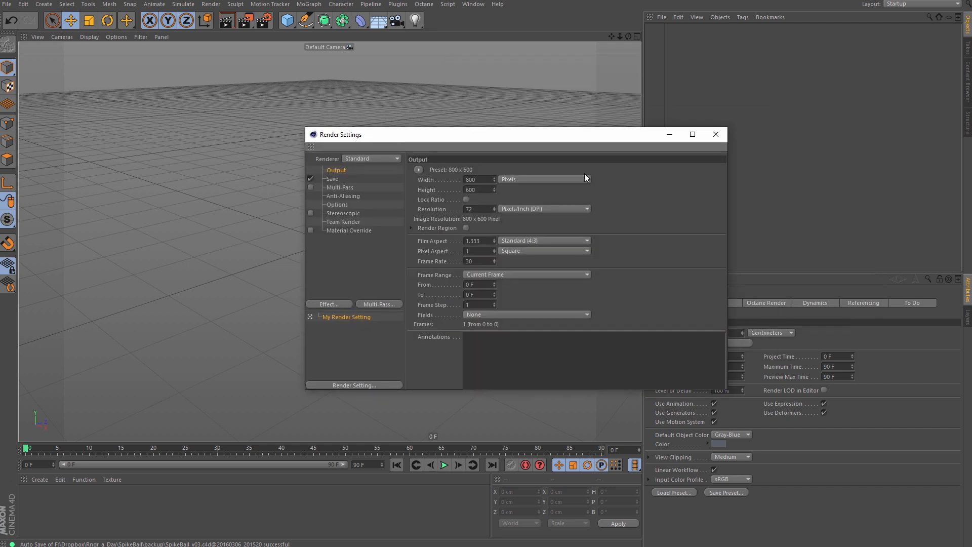
pyautogui.click(484, 182)
pyautogui.write('60')
pyautogui.click(466, 200)
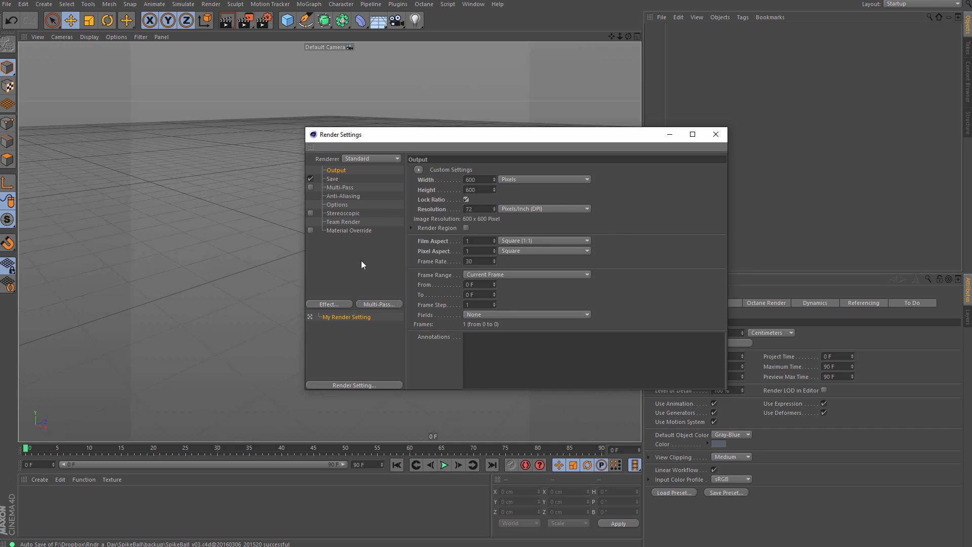
pyautogui.click(716, 135)
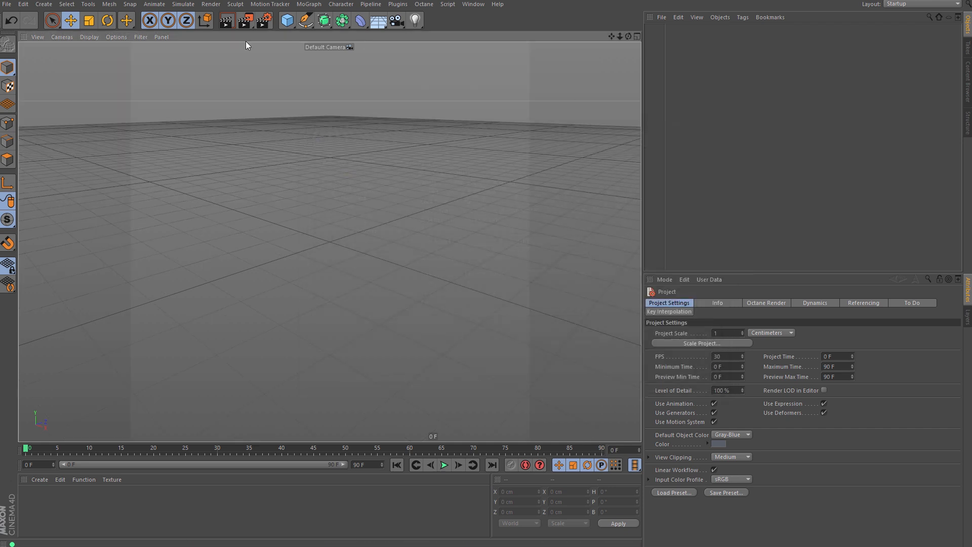
# - Configure the perspective viewport so that its tinted border has an opacity of 70%
pyautogui.click(114, 37)
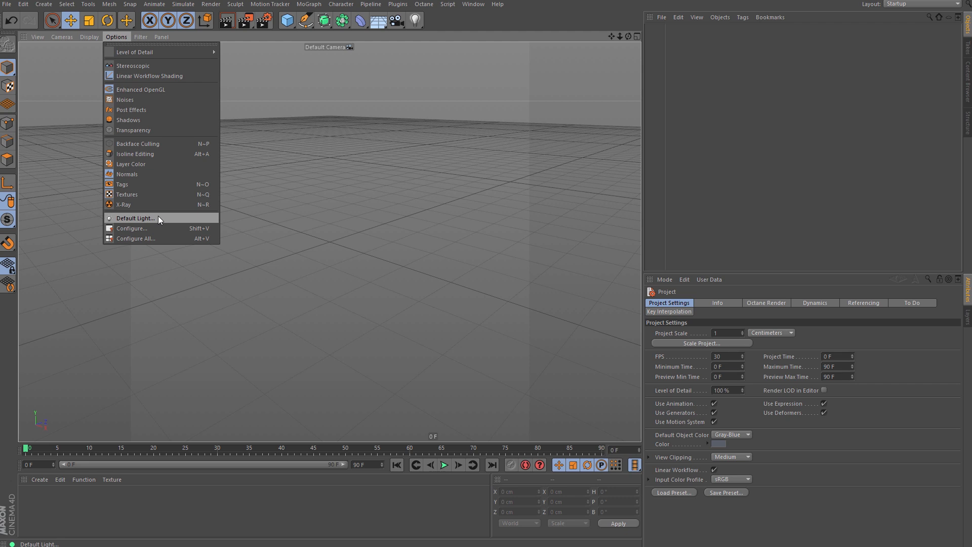
pyautogui.click(157, 216)
pyautogui.click(181, 193)
pyautogui.click(140, 37)
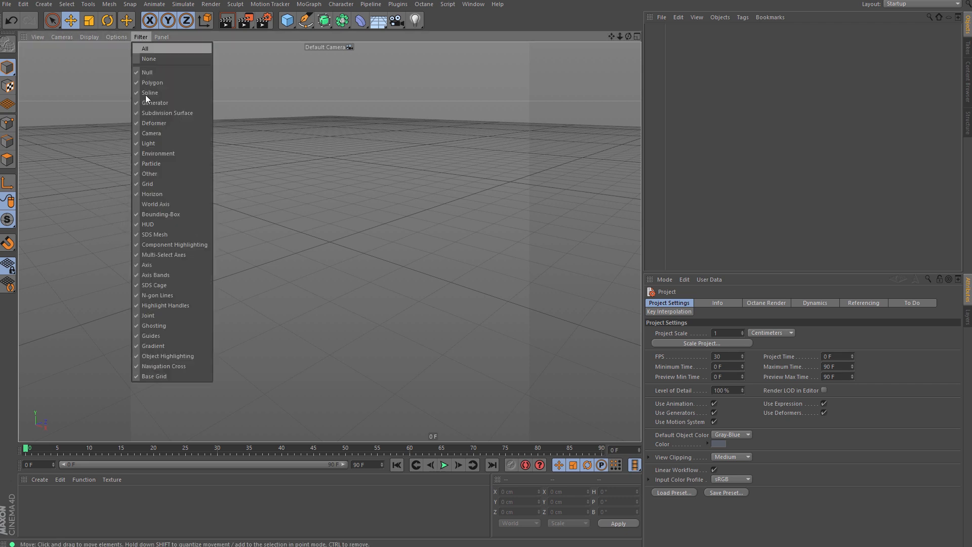
pyautogui.moveTo(124, 34)
pyautogui.click(134, 228)
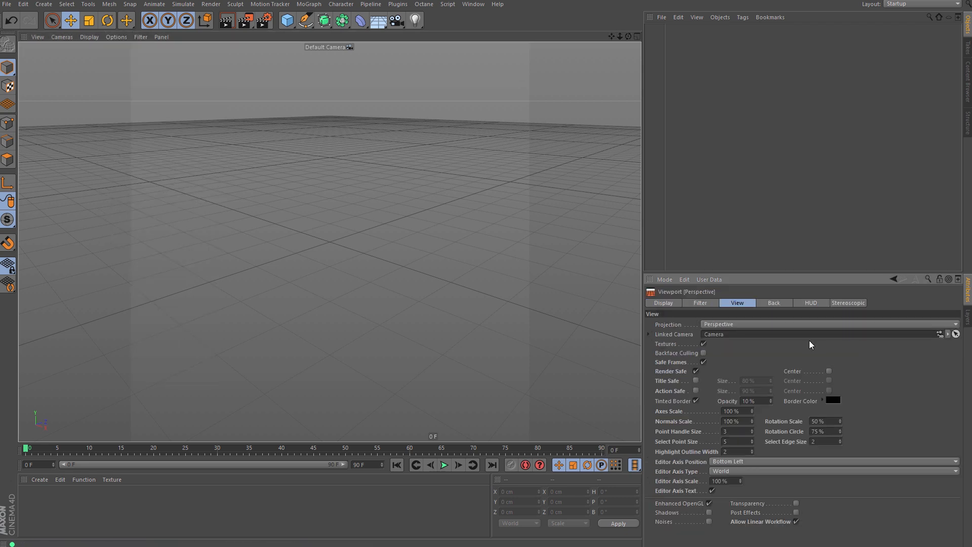
pyautogui.doubleClick(751, 401)
pyautogui.write('50')
pyautogui.press('Return')
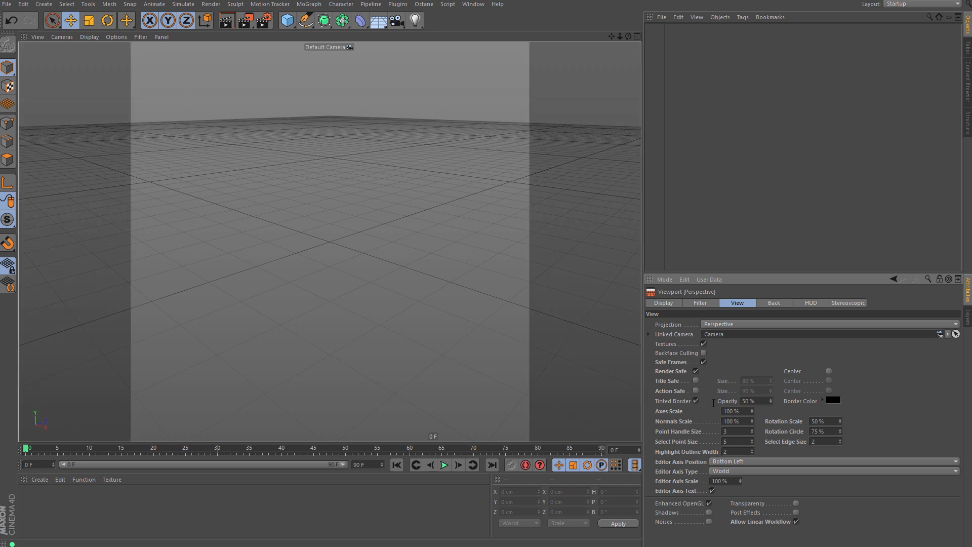
pyautogui.doubleClick(748, 400)
pyautogui.press('Return')
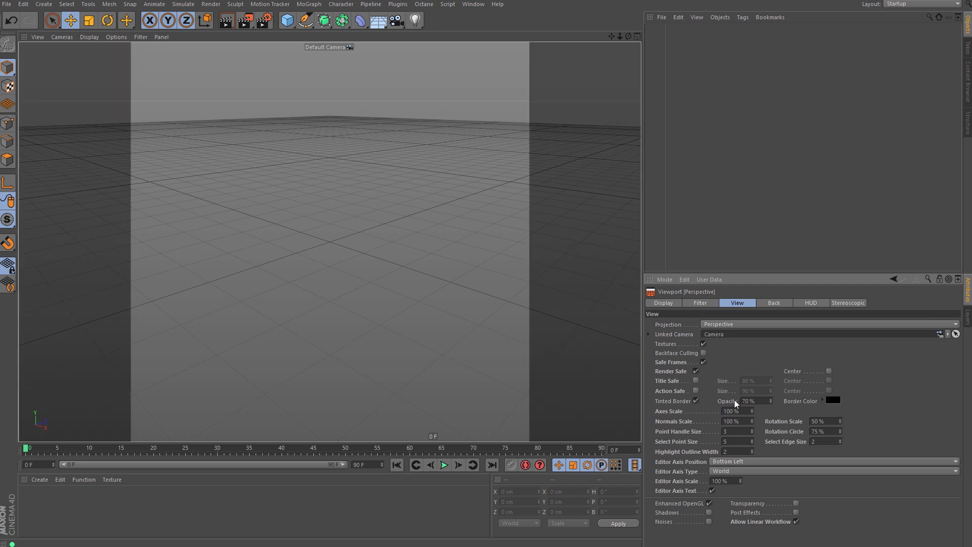
# - Add a camera to the scene and make it the active view
pyautogui.keyDown('alt'); pyautogui.moveTo(433, 232); pyautogui.dragTo(438, 266); pyautogui.keyUp('alt')
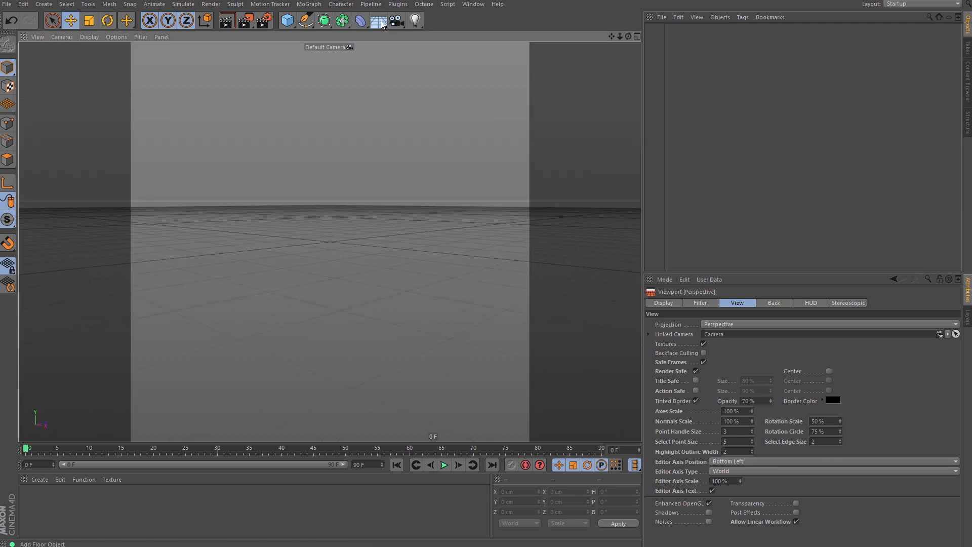
pyautogui.click(396, 21)
pyautogui.click(701, 28)
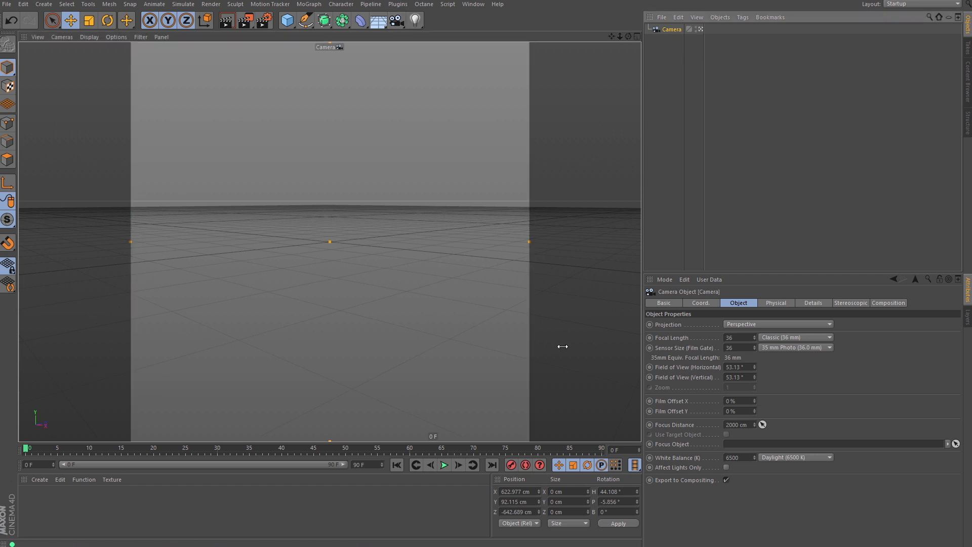
# - Set the camera's X, Y and Z position to 0 cm
pyautogui.doubleClick(514, 491)
pyautogui.write('0')
pyautogui.press('Return')
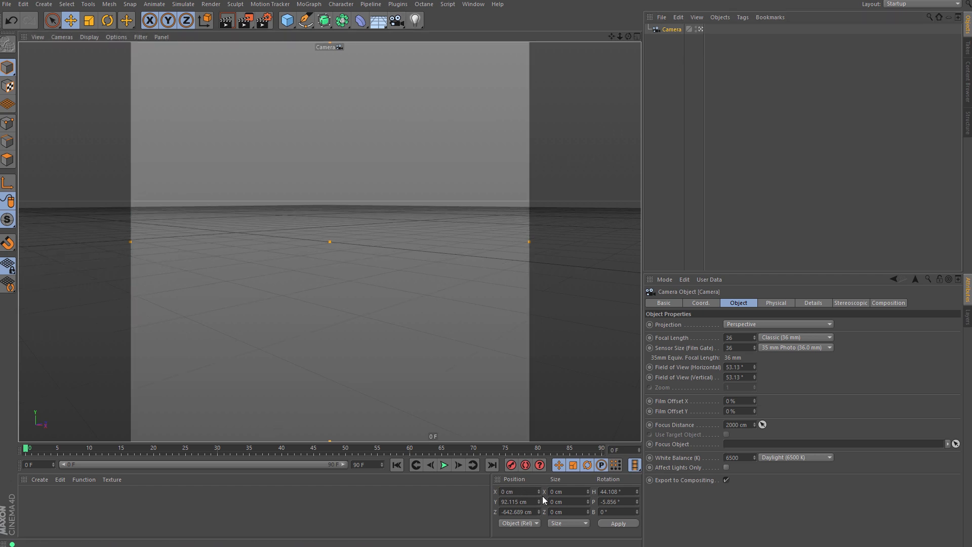
pyautogui.write('0')
pyautogui.press('Return')
pyautogui.moveTo(532, 512); pyautogui.dragTo(501, 511)
pyautogui.write('0')
pyautogui.press('Return')
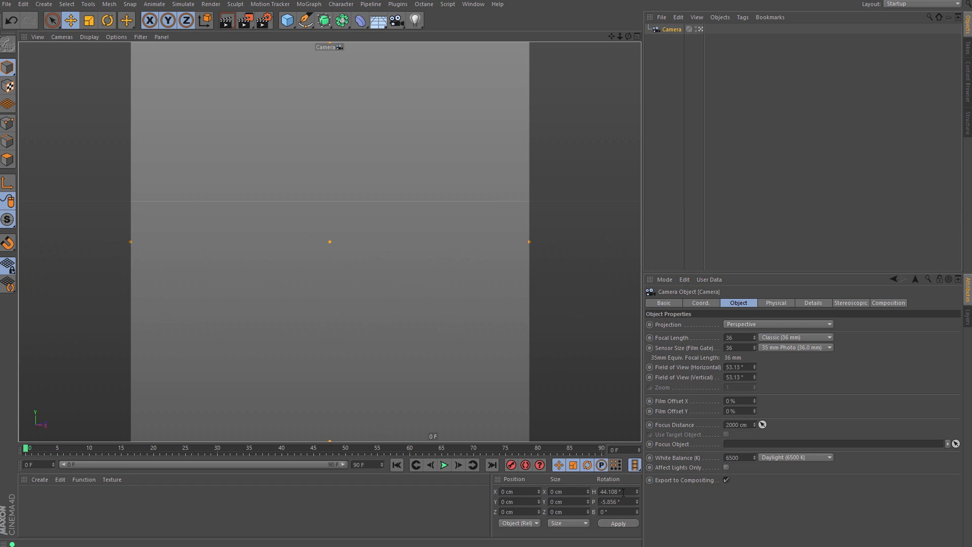
# - Set the camera's H, P and B rotation to 0°
pyautogui.write('0')
pyautogui.moveTo(622, 492); pyautogui.dragTo(599, 512)
pyautogui.press('Return')
pyautogui.write('0')
pyautogui.press('Return')
pyautogui.write('0')
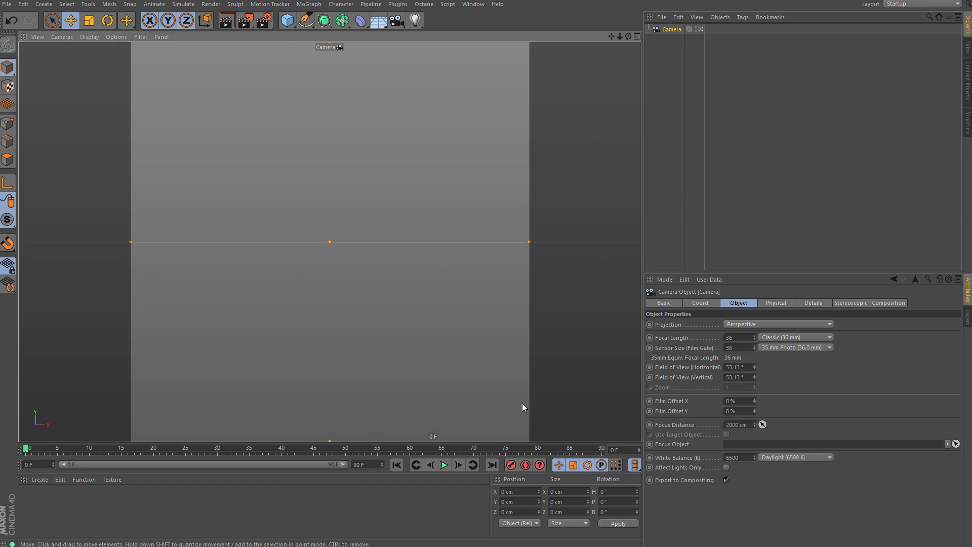
# - Switch to the four-view layout and move the camera back along Z to about -845 cm
pyautogui.click(523, 243)
pyautogui.middleClick(523, 143)
pyautogui.click(485, 147)
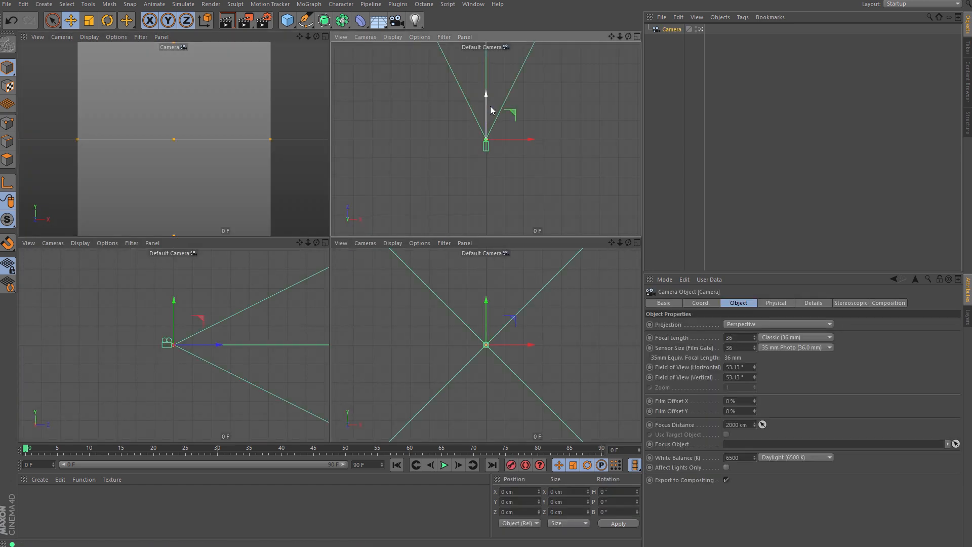
pyautogui.moveTo(487, 101); pyautogui.dragTo(502, 220)
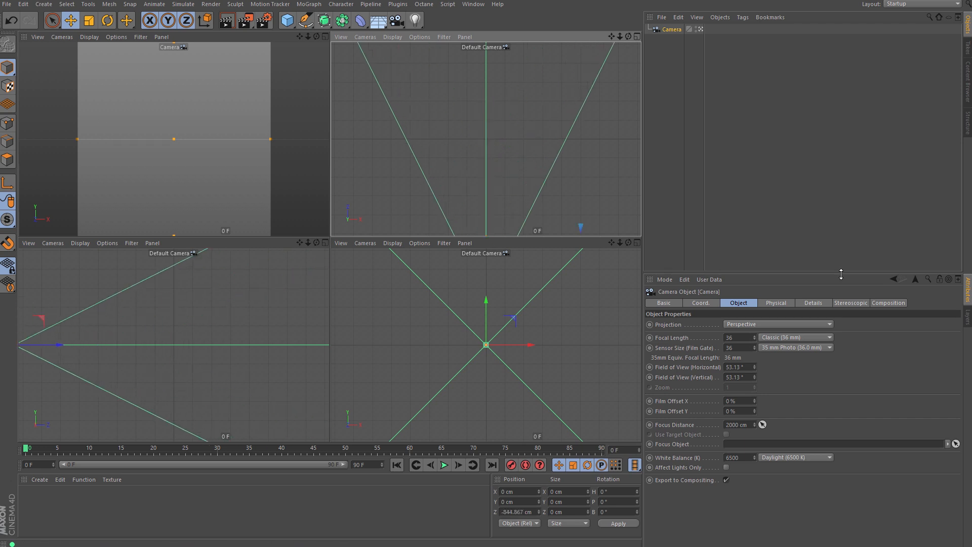
# - Set the camera's focal length to 75 mm
pyautogui.click(674, 32)
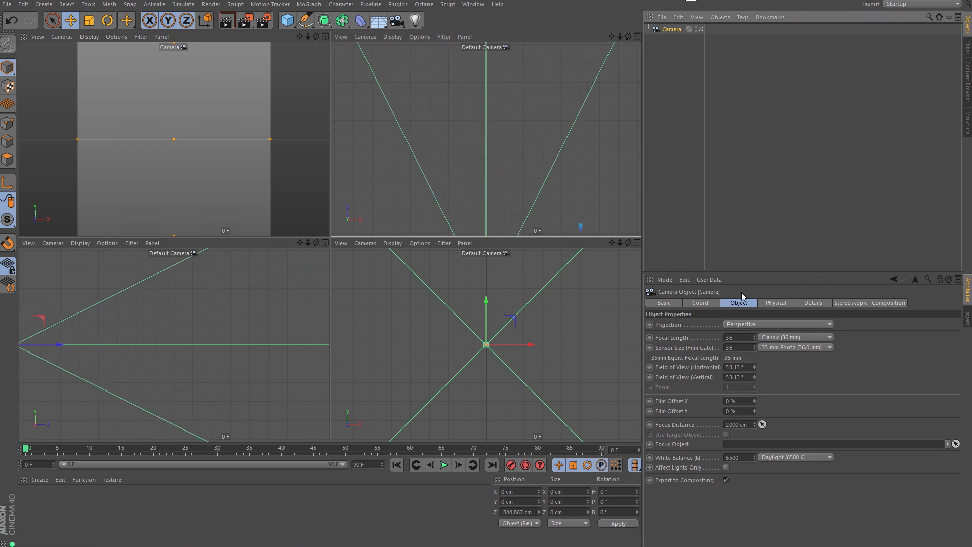
pyautogui.click(701, 303)
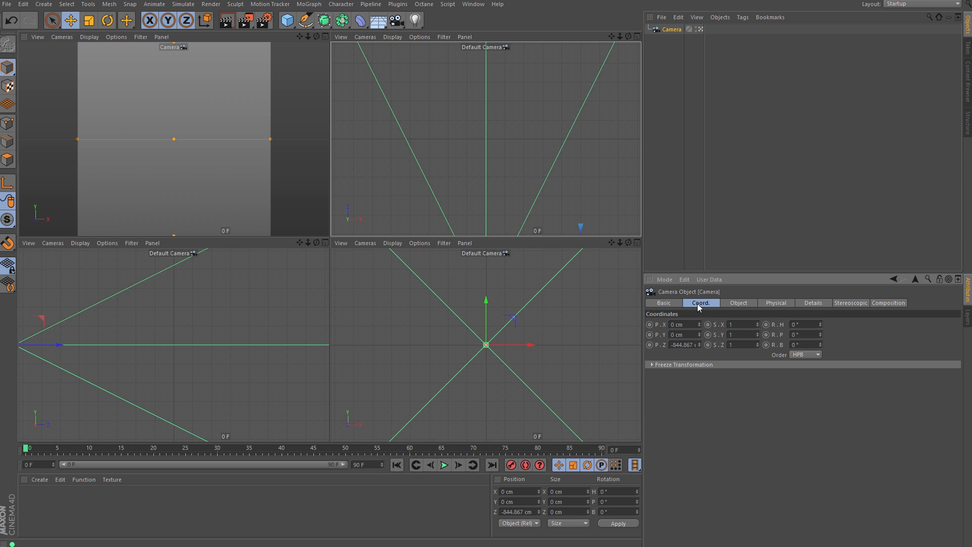
pyautogui.click(747, 303)
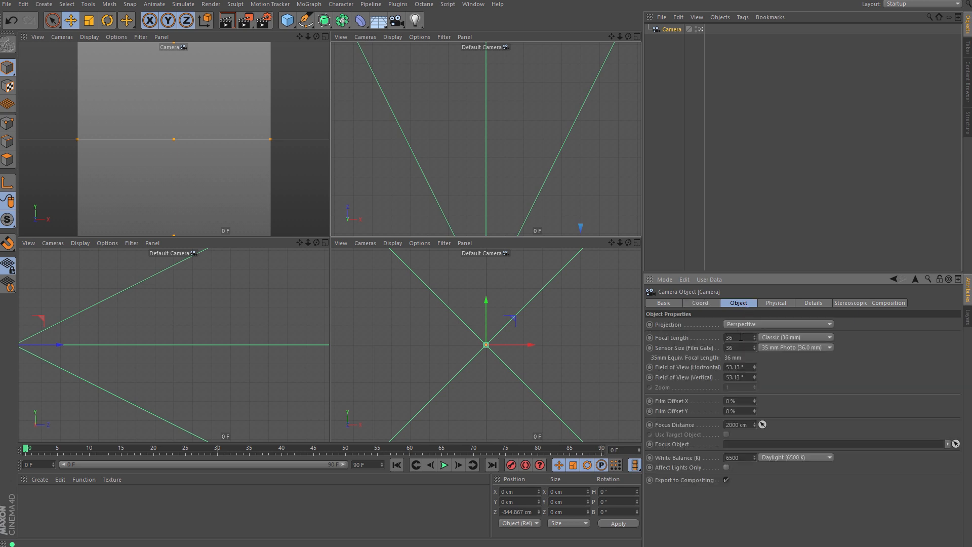
pyautogui.write('75')
pyautogui.press('Return')
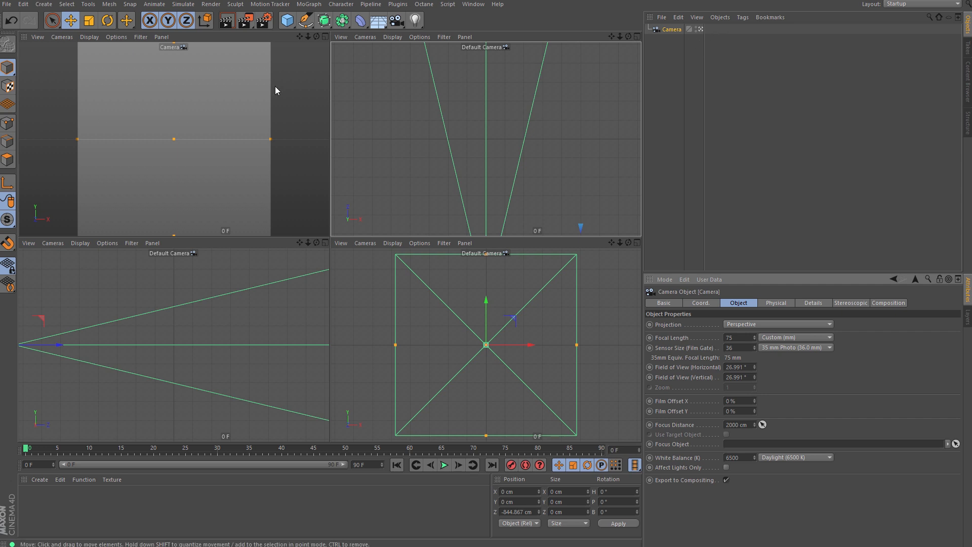
# - Add a sphere and a cylinder, and move the cylinder along X to about 465 cm
pyautogui.click(287, 20)
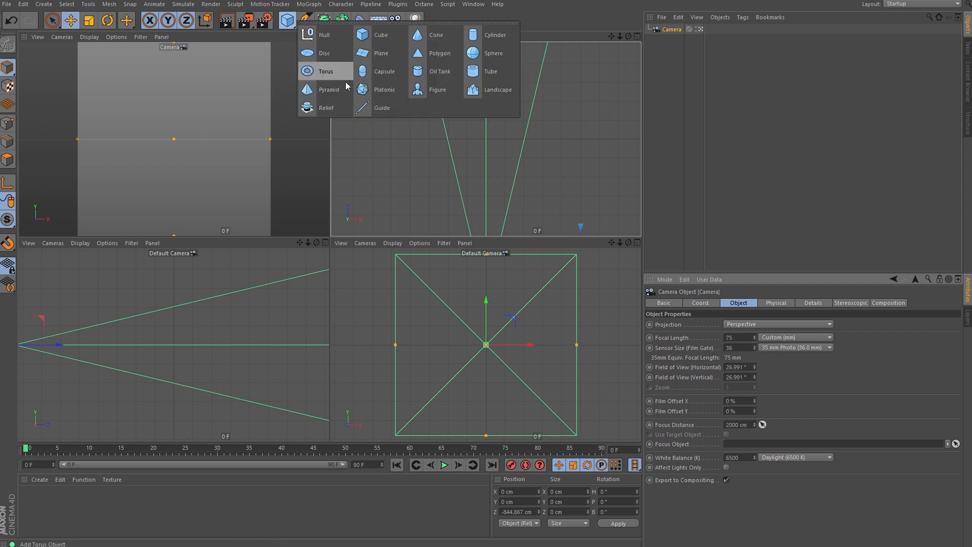
pyautogui.click(496, 52)
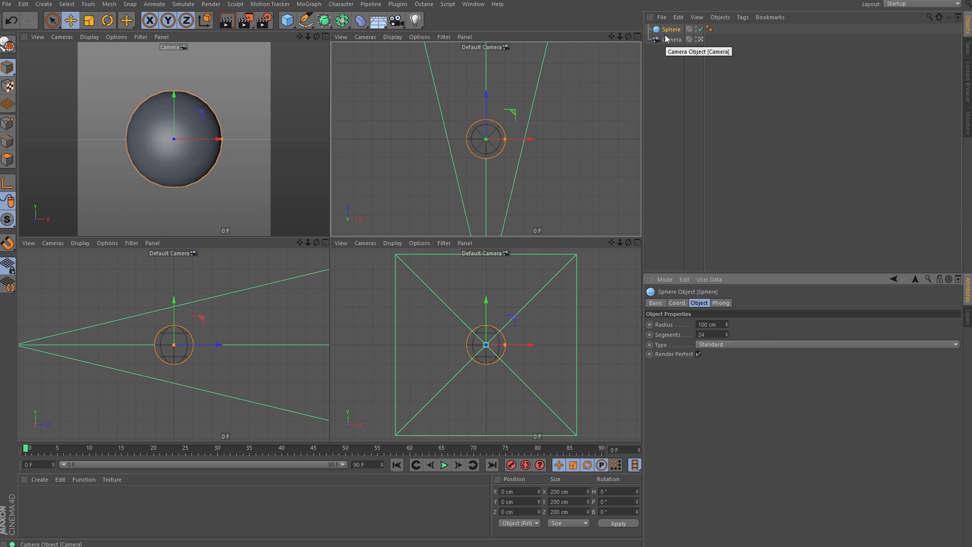
pyautogui.click(289, 25)
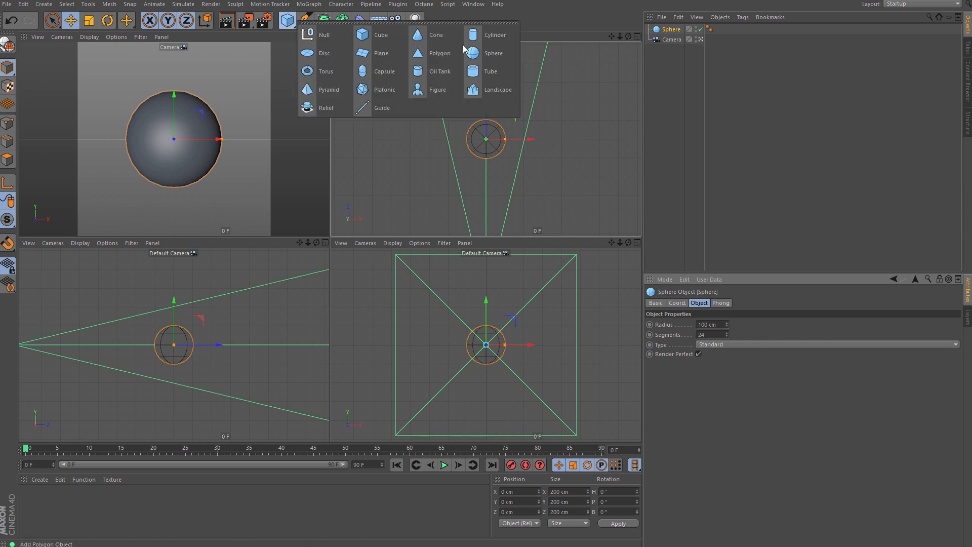
pyautogui.click(483, 33)
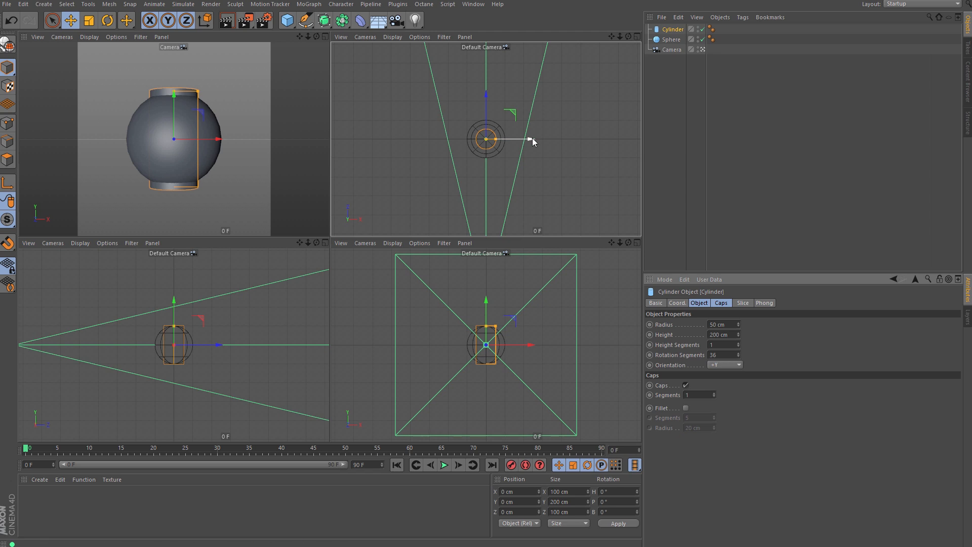
pyautogui.moveTo(530, 138); pyautogui.dragTo(616, 142)
# - Set the cylinder's radius to 2 cm and its height to 20 cm
pyautogui.middleClick(616, 141)
pyautogui.keyDown('alt'); pyautogui.moveTo(471, 237); pyautogui.dragTo(532, 238, button='right'); pyautogui.keyUp('alt')
pyautogui.keyDown('alt'); pyautogui.moveTo(567, 233); pyautogui.dragTo(357, 235, button='middle'); pyautogui.keyUp('alt')
pyautogui.click(729, 324)
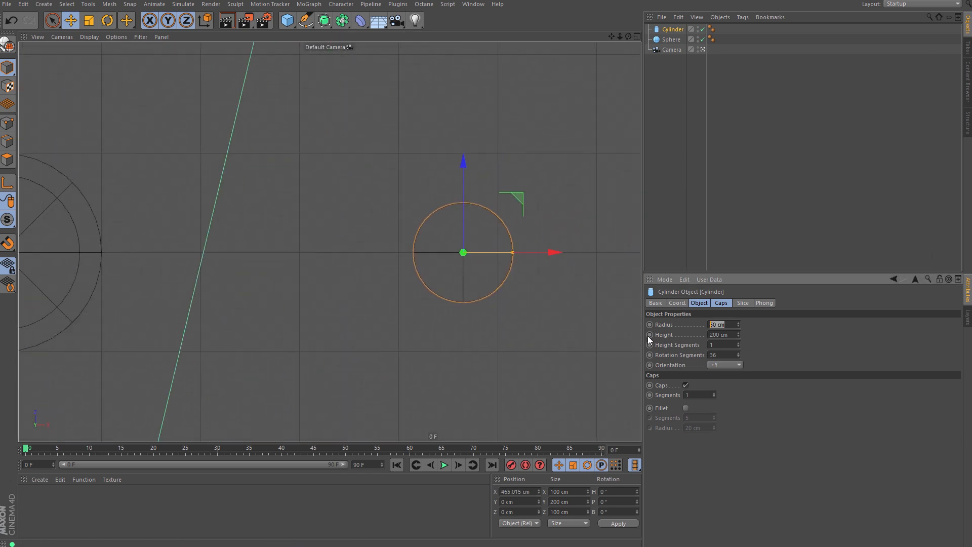
pyautogui.write('2')
pyautogui.press('Return')
pyautogui.click(715, 334)
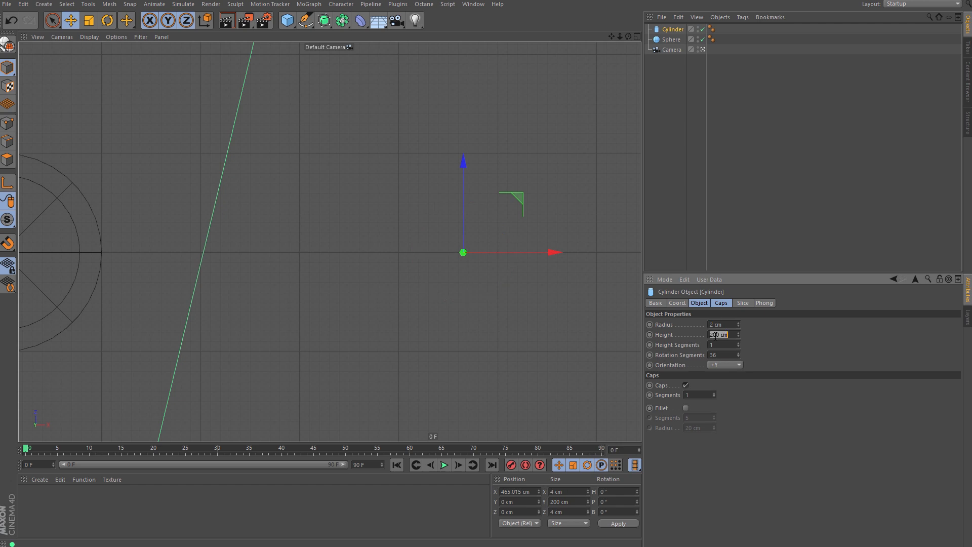
pyautogui.write('20')
pyautogui.press('Return')
pyautogui.click(534, 296)
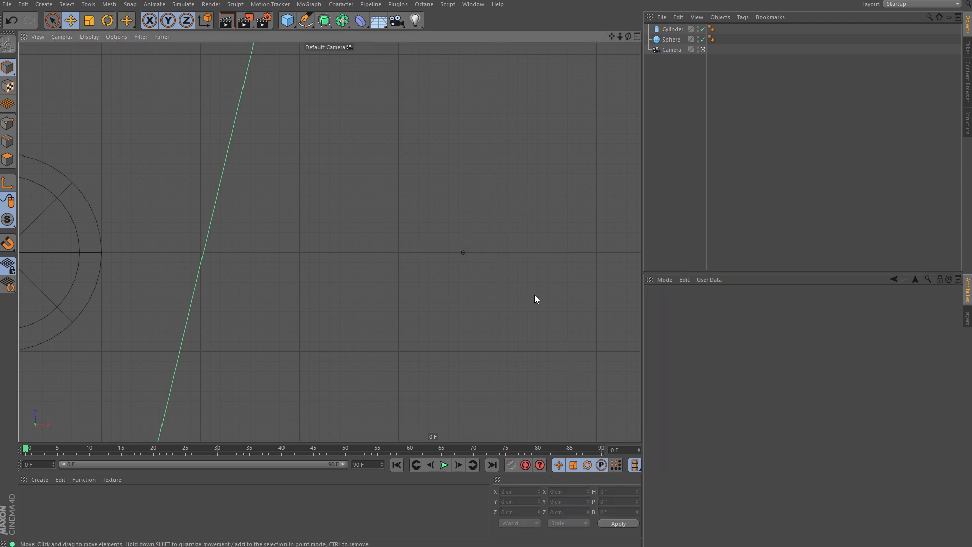
# - Increase the cylinder's height to 50 cm
pyautogui.middleClick(501, 248)
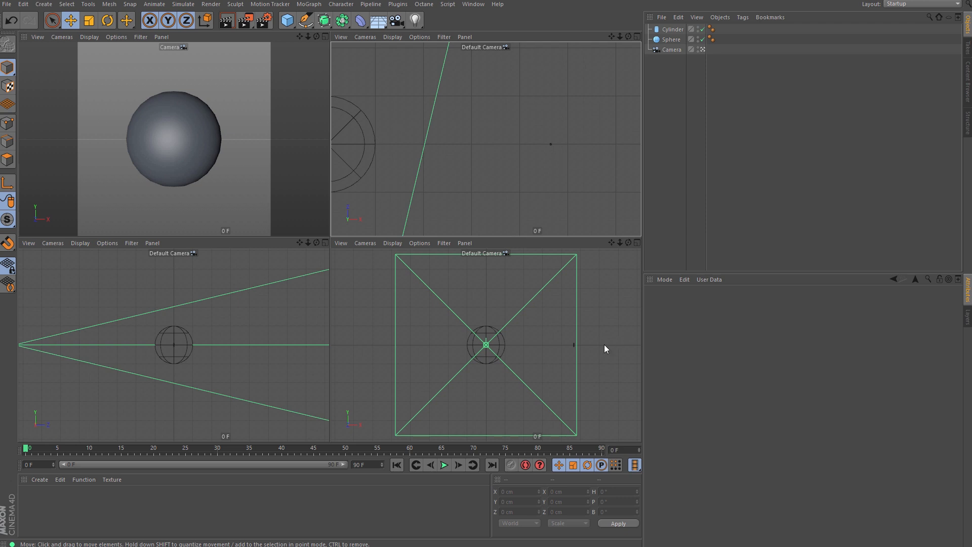
pyautogui.click(575, 345)
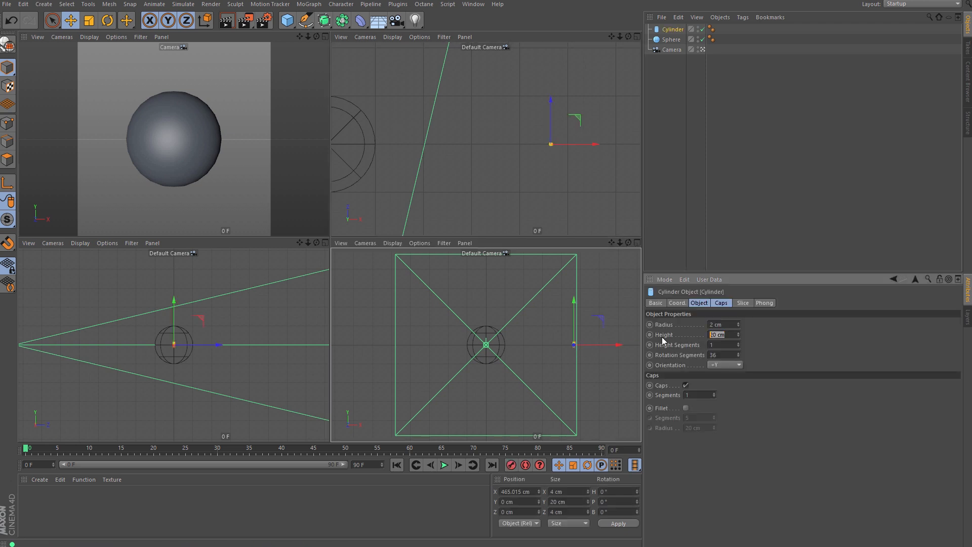
pyautogui.click(585, 176)
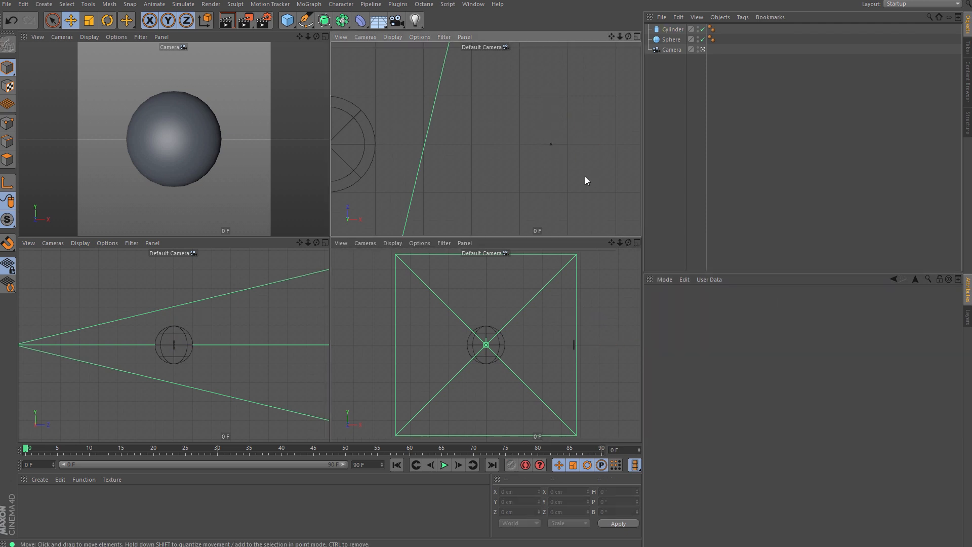
# - Frame the sphere and the thin cylinder together in the top view and select the cylinder
pyautogui.scroll(2, 536, 157)
pyautogui.scroll(-3, 536, 158)
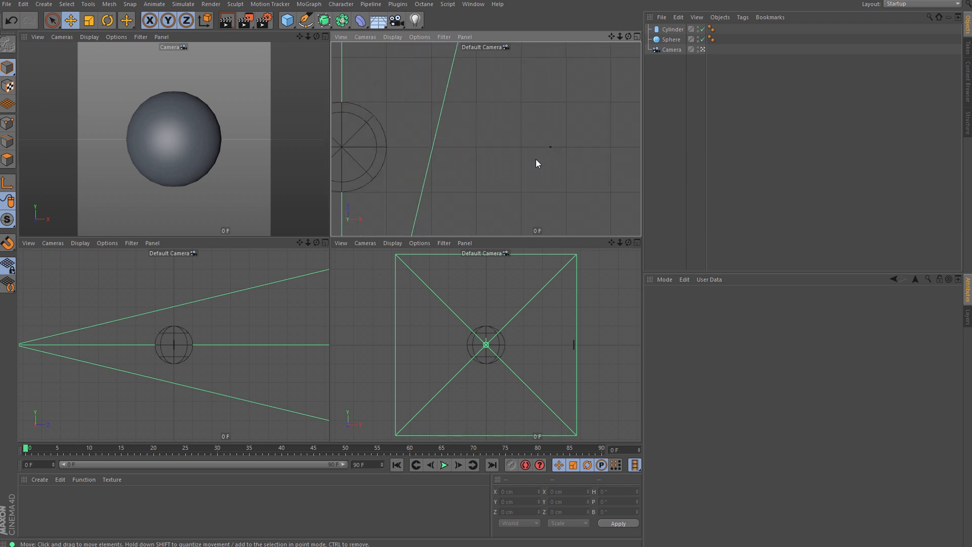
pyautogui.keyDown('alt'); pyautogui.moveTo(487, 171); pyautogui.dragTo(536, 168, button='middle'); pyautogui.keyUp('alt')
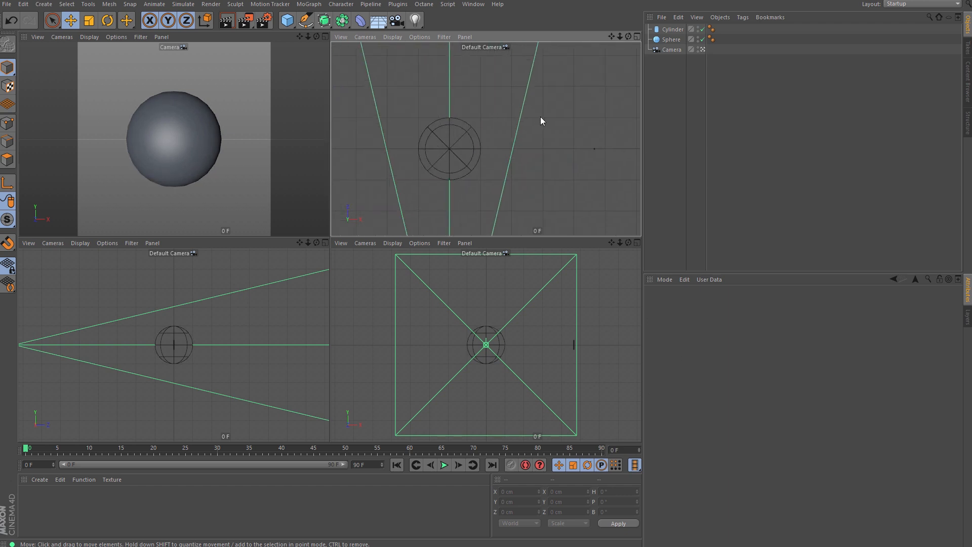
pyautogui.click(594, 149)
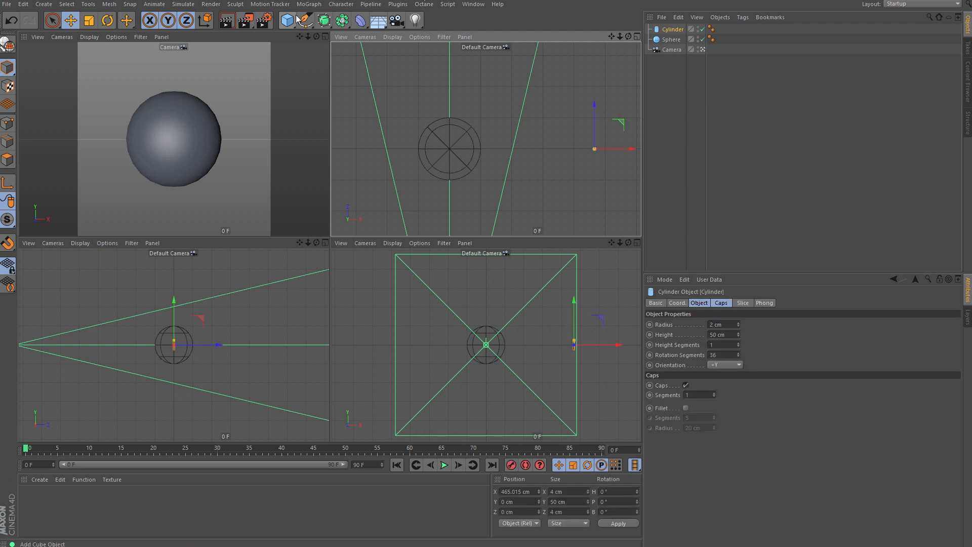
# - Place the cylinder in a Cloner, set the Cloner's mode to Object and assign the sphere as its object
pyautogui.click(309, 4)
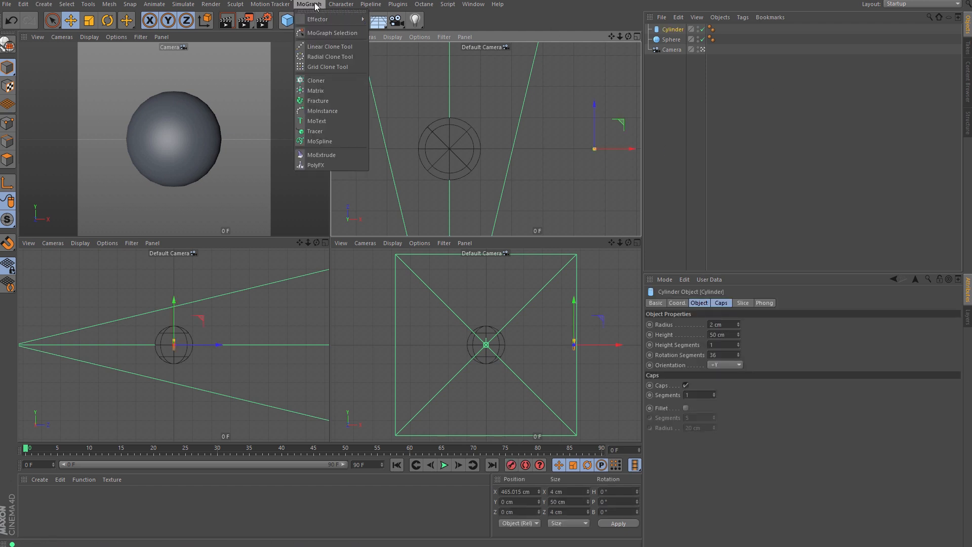
pyautogui.click(322, 81)
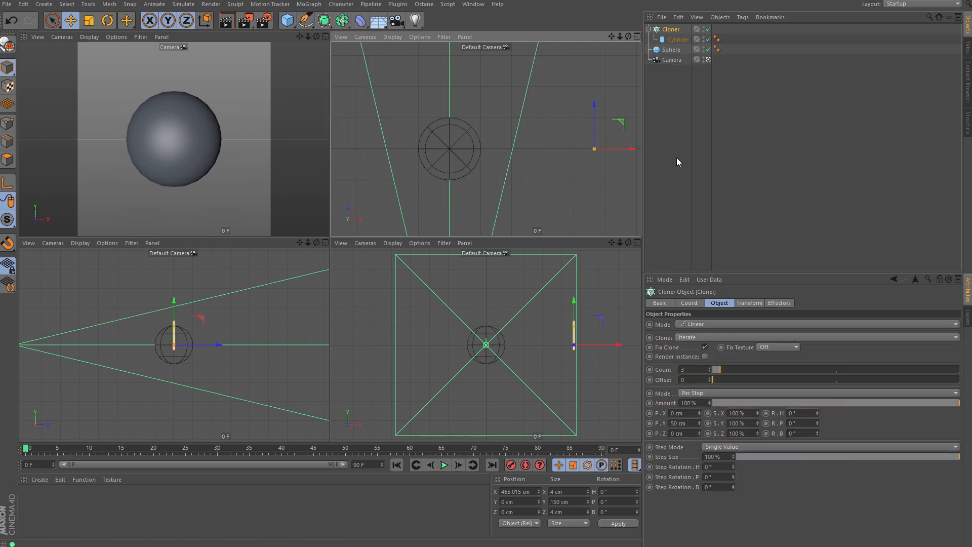
pyautogui.scroll(2, 581, 328)
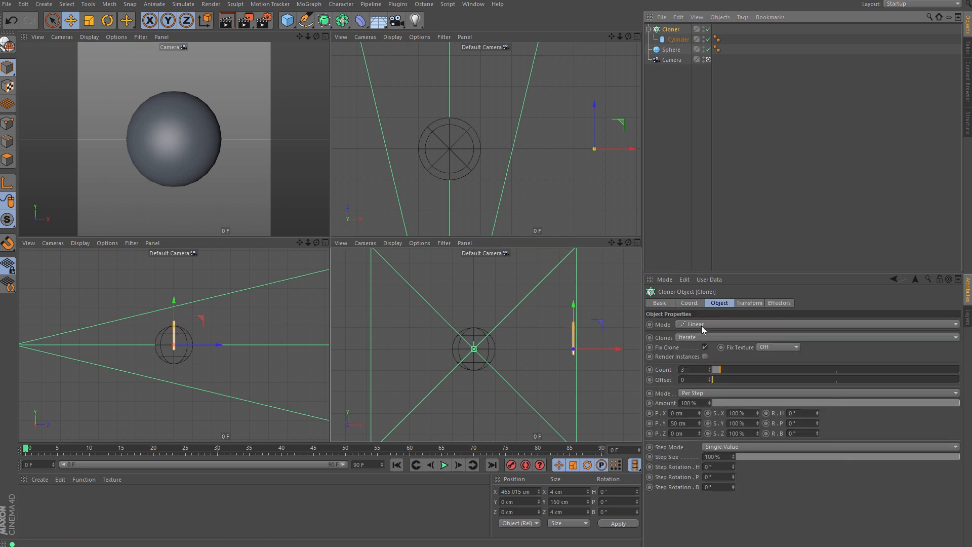
pyautogui.click(702, 328)
pyautogui.click(697, 336)
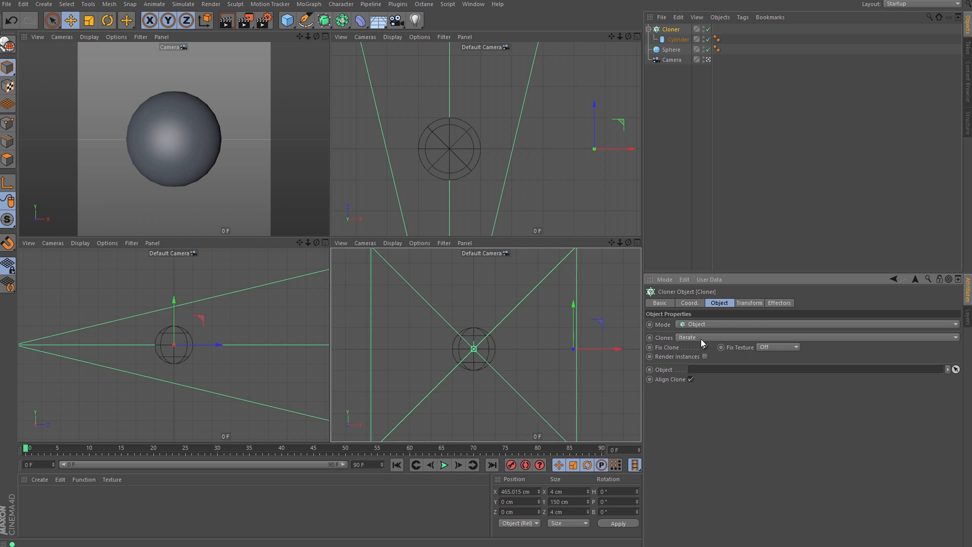
pyautogui.moveTo(673, 50); pyautogui.dragTo(703, 370)
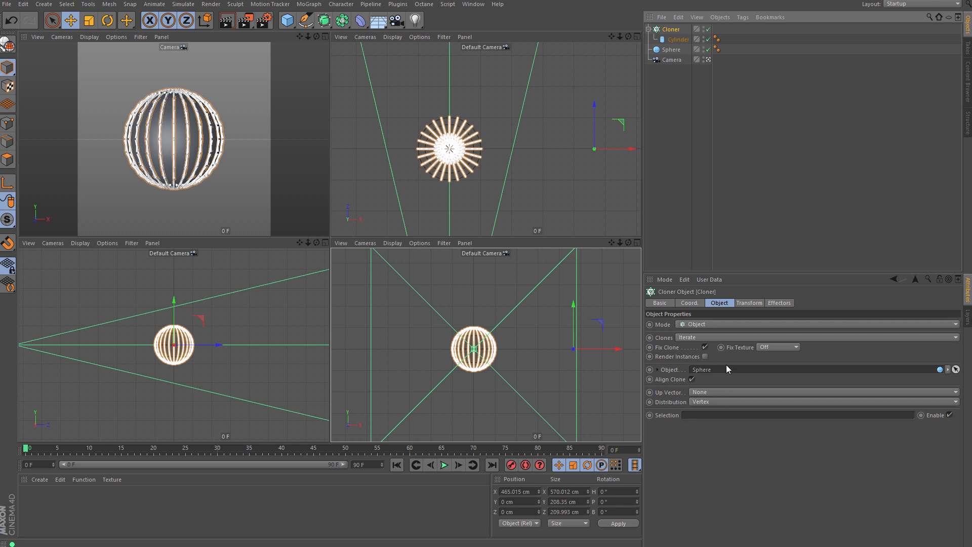
# - Set the Cloner's distribution to Surface so the clones scatter over the sphere
pyautogui.click(696, 337)
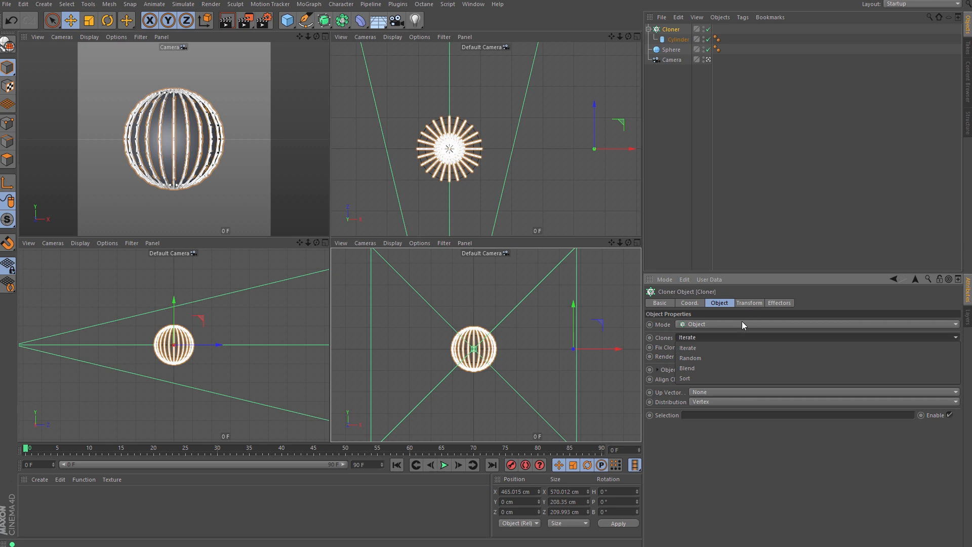
pyautogui.click(804, 279)
pyautogui.click(716, 392)
pyautogui.click(716, 393)
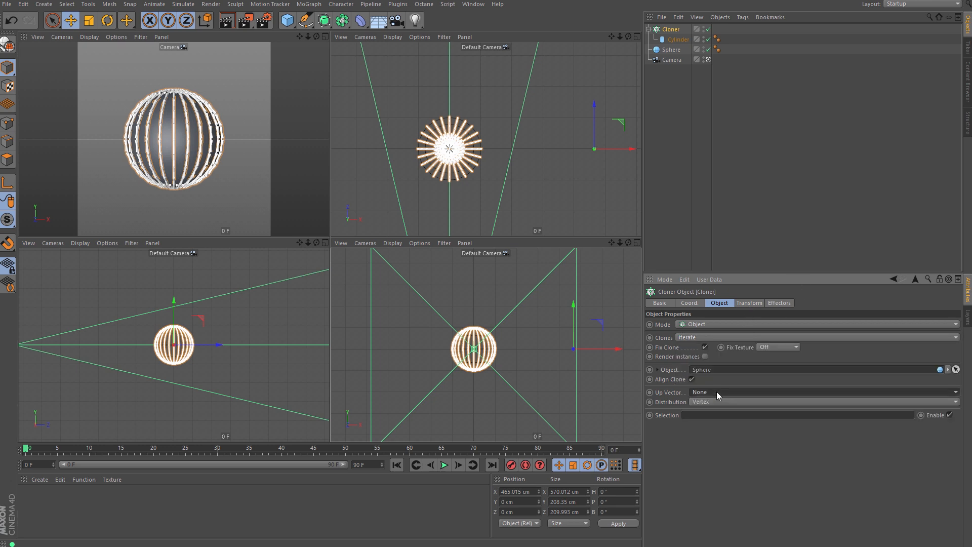
pyautogui.click(714, 401)
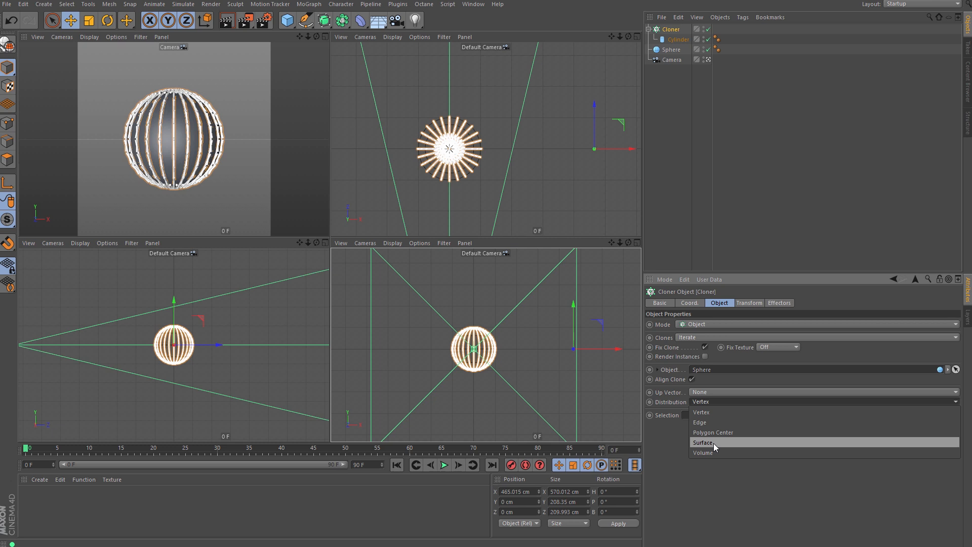
pyautogui.click(713, 443)
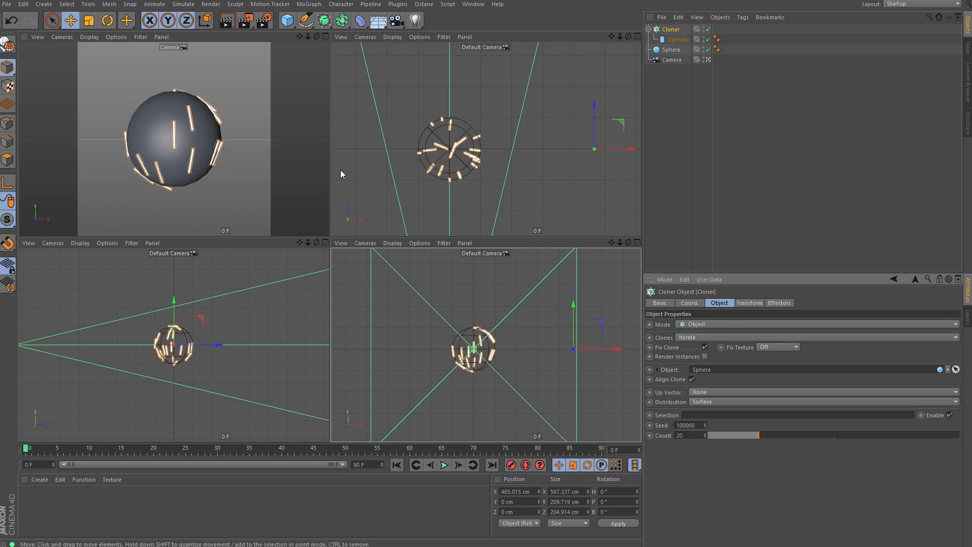
# - Enlarge the camera view and set the cylinder's orientation to +Z so the spikes point outward
pyautogui.click(282, 121)
pyautogui.middleClick(283, 121)
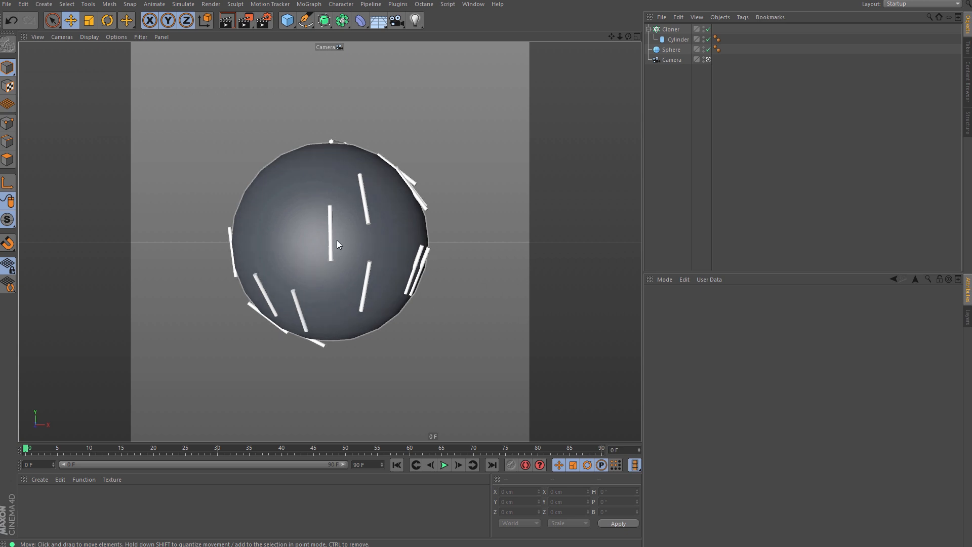
pyautogui.click(676, 39)
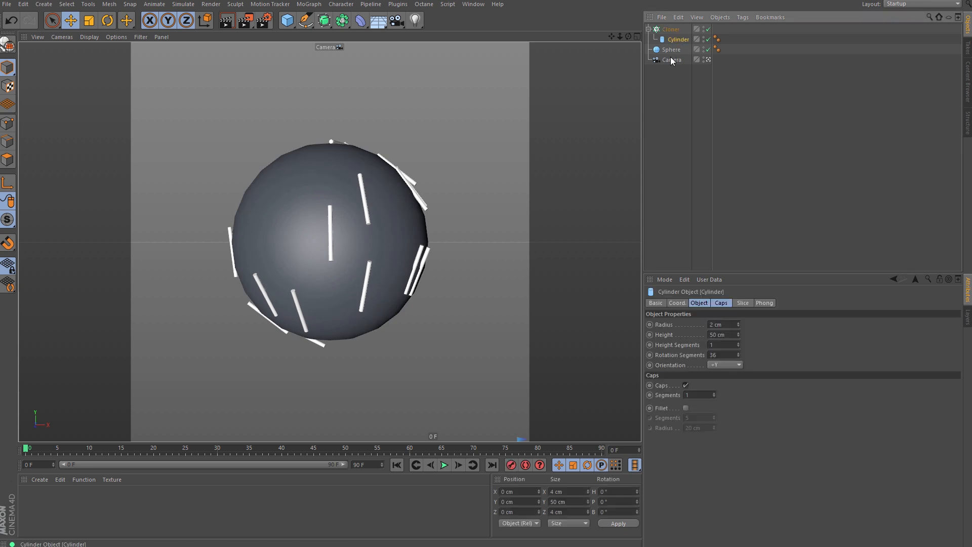
pyautogui.click(727, 365)
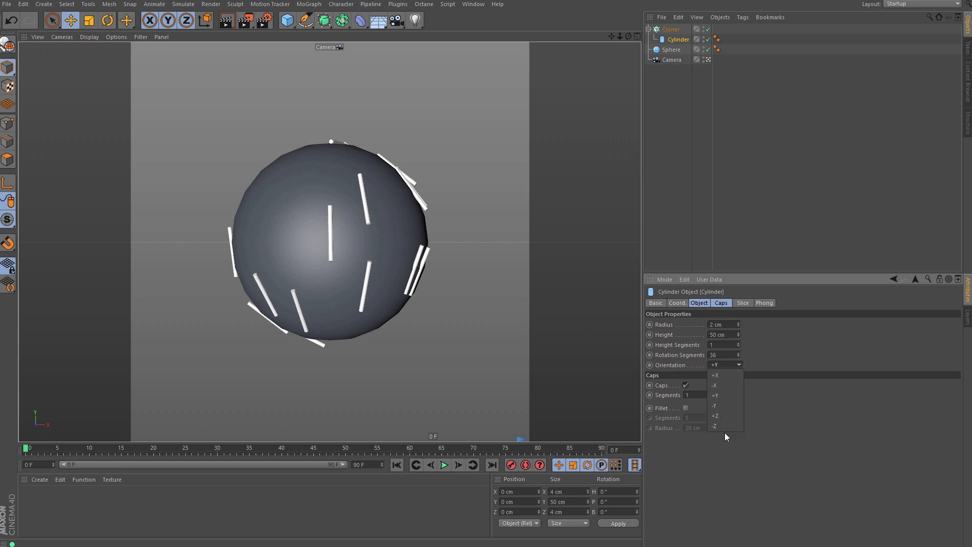
pyautogui.click(720, 415)
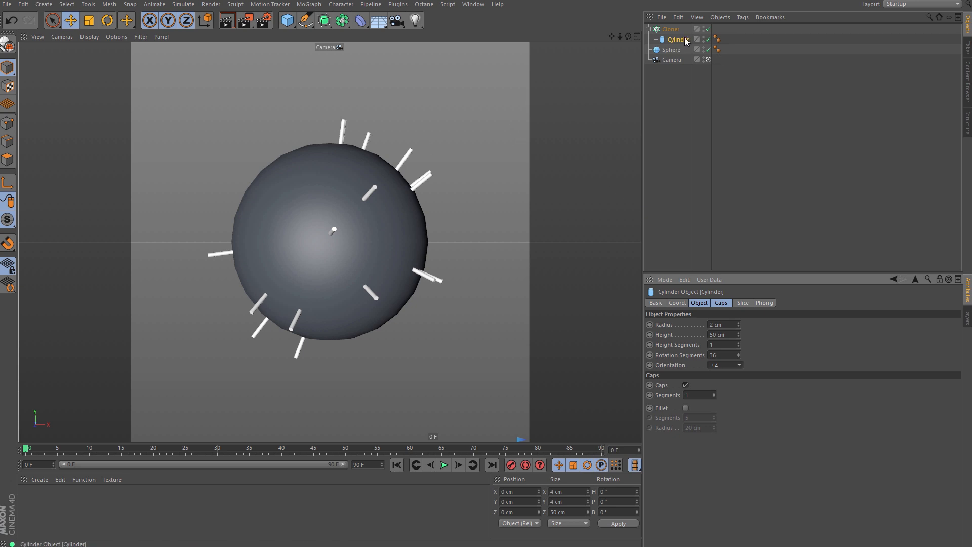
# - Set the Cloner's clone count to 950
pyautogui.click(672, 29)
pyautogui.doubleClick(691, 438)
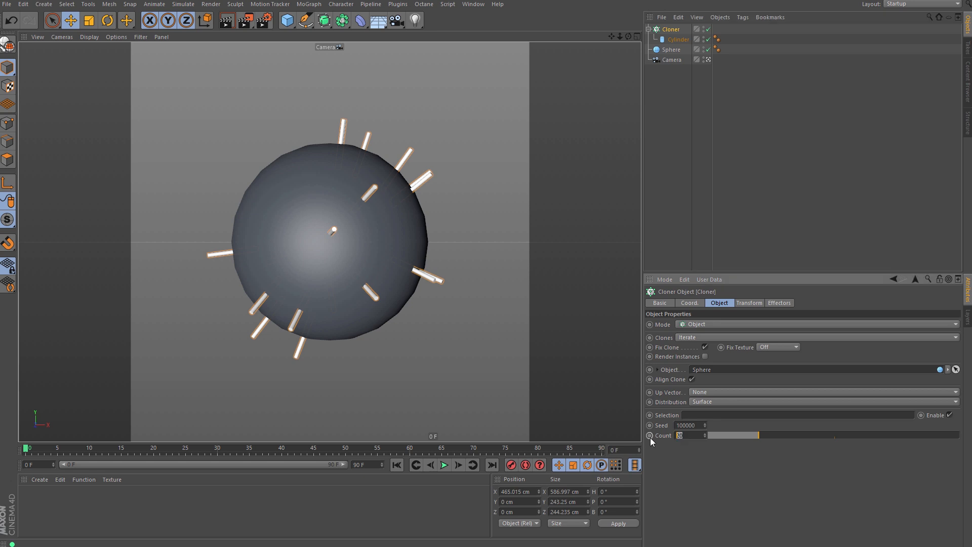
pyautogui.write('950')
pyautogui.press('Return')
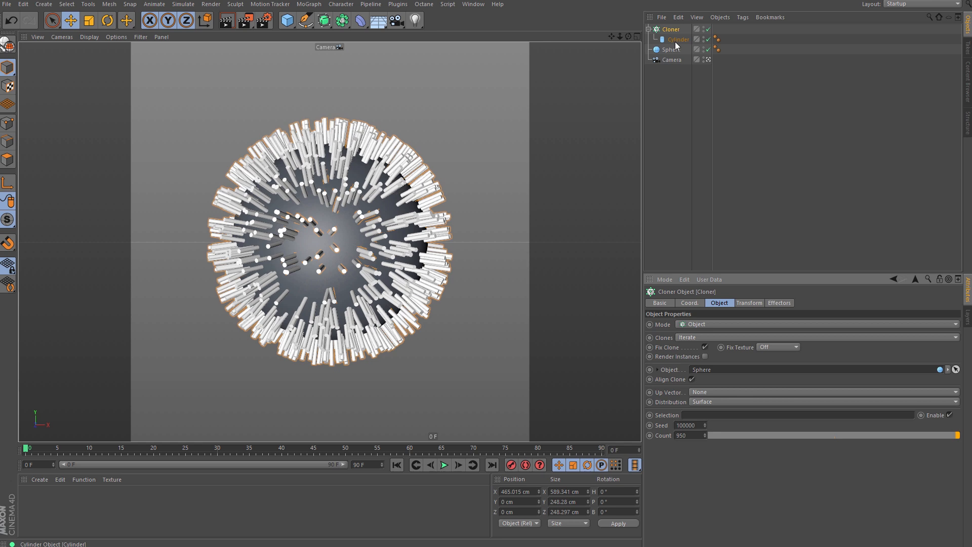
# - Duplicate only the cylinder inside the Cloner and set the copy's radius to 1 cm
pyautogui.keyDown('ctrl'); pyautogui.moveTo(678, 41); pyautogui.dragTo(681, 45); pyautogui.keyUp('ctrl')
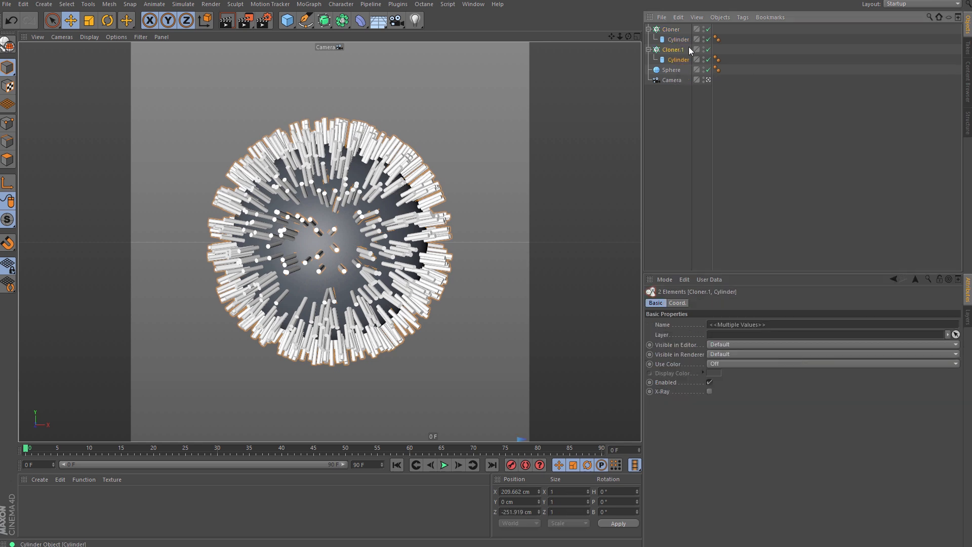
pyautogui.hotkey('ctrl', 'z')
pyautogui.click(677, 40)
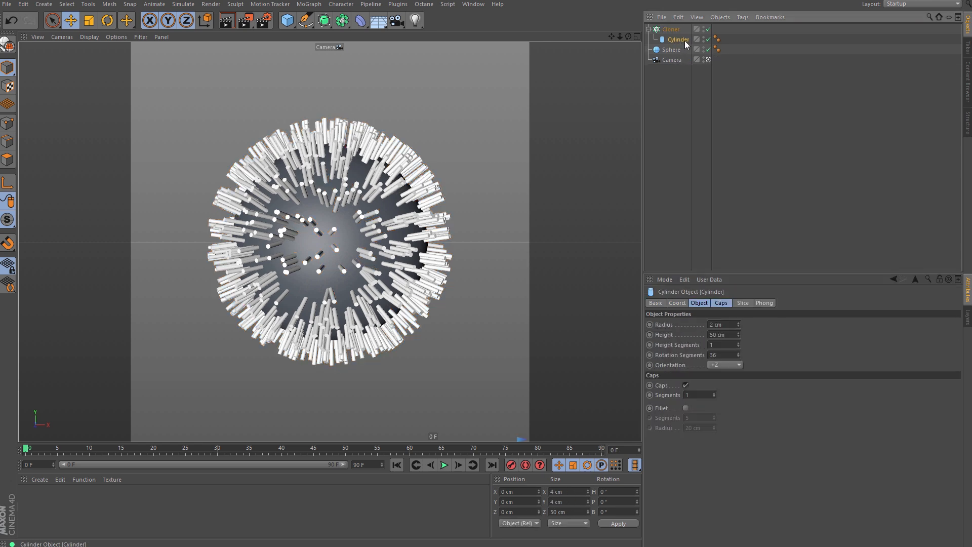
pyautogui.keyDown('ctrl'); pyautogui.moveTo(682, 40); pyautogui.dragTo(679, 34); pyautogui.keyUp('ctrl')
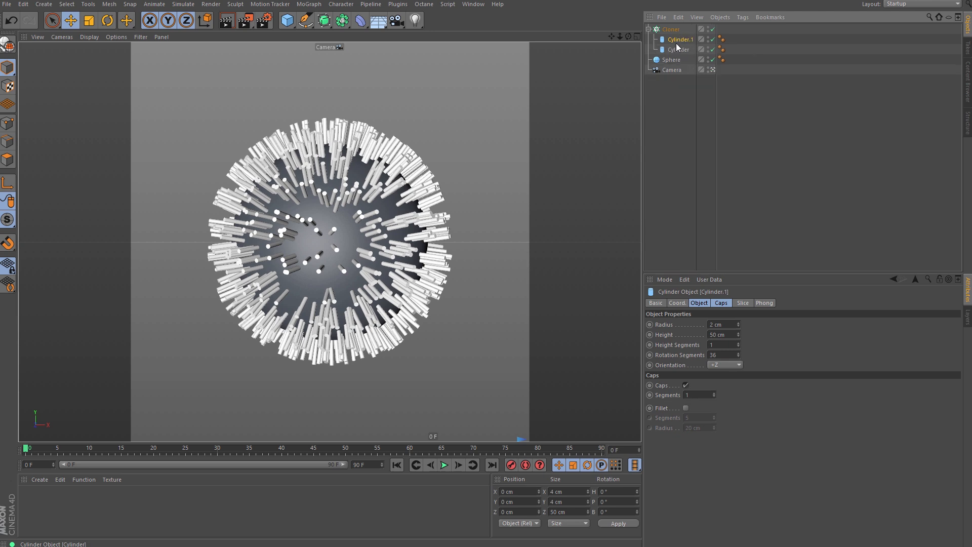
pyautogui.click(727, 324)
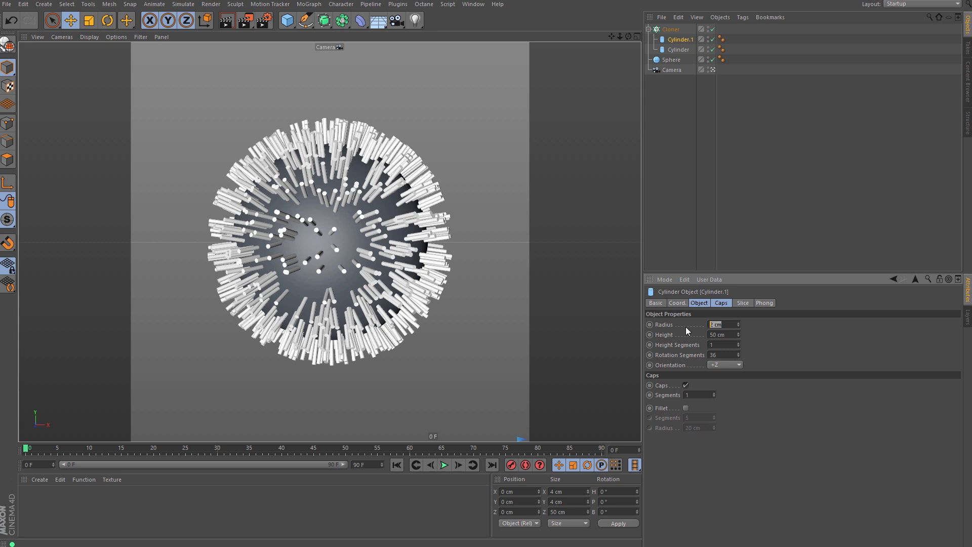
pyautogui.write('1')
pyautogui.press('Return')
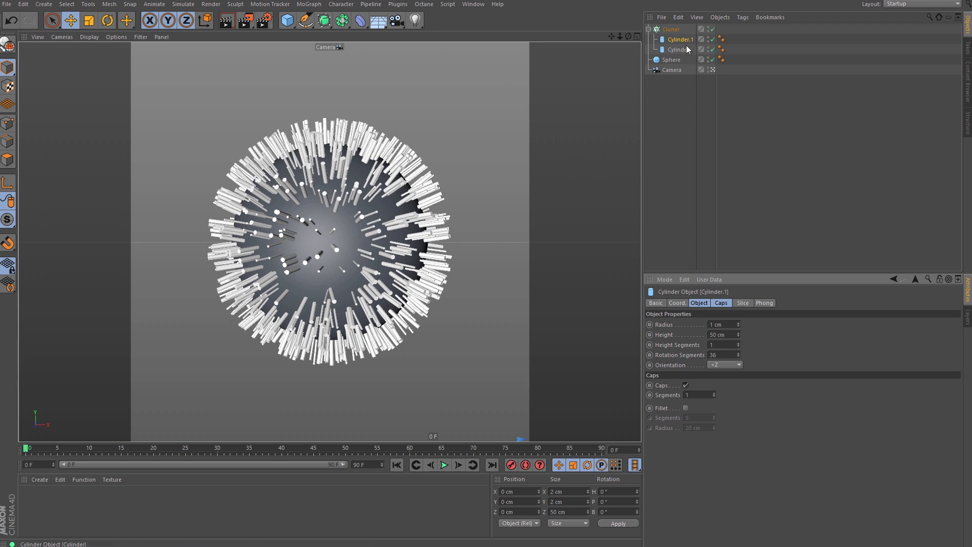
# - Add a Random effector to the Cloner, with position variation off and scale variation on
pyautogui.click(676, 29)
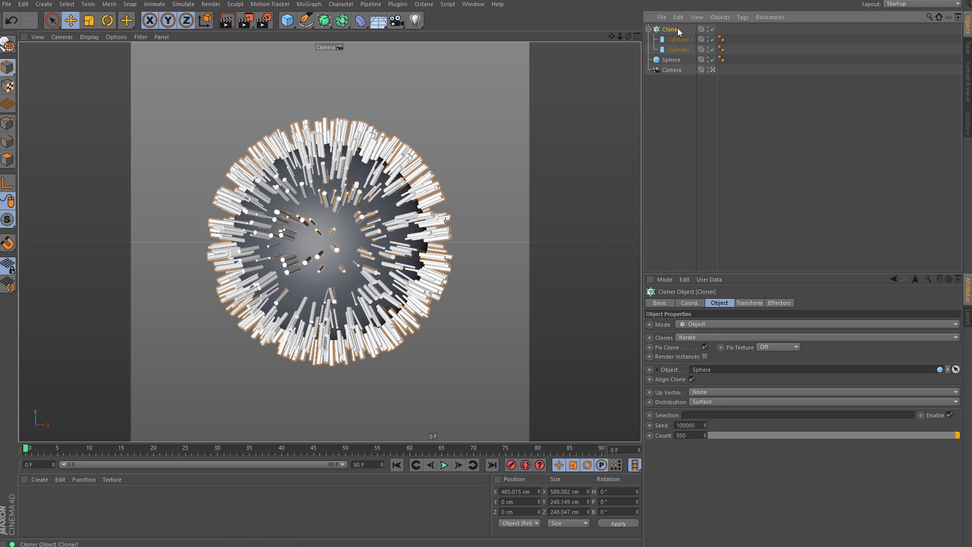
pyautogui.click(309, 4)
pyautogui.moveTo(317, 19)
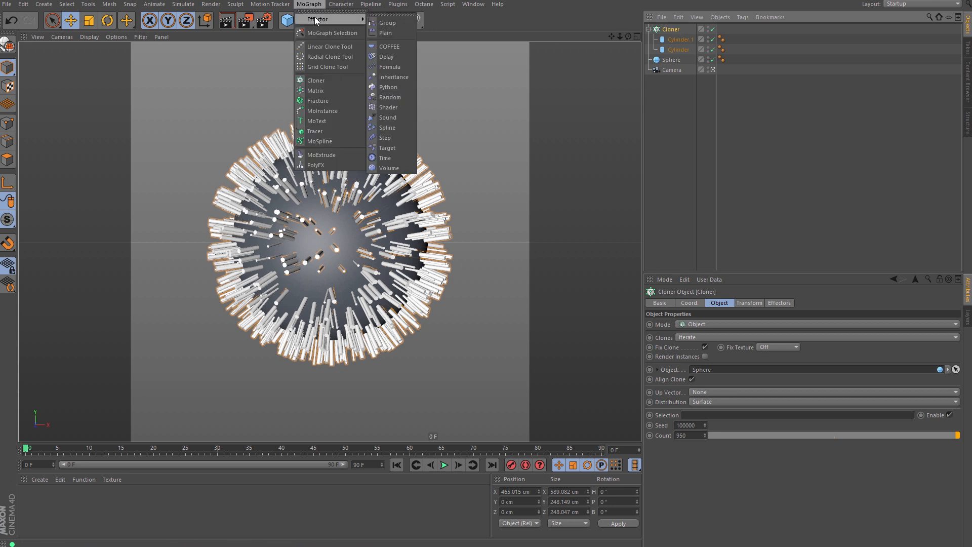
pyautogui.click(396, 96)
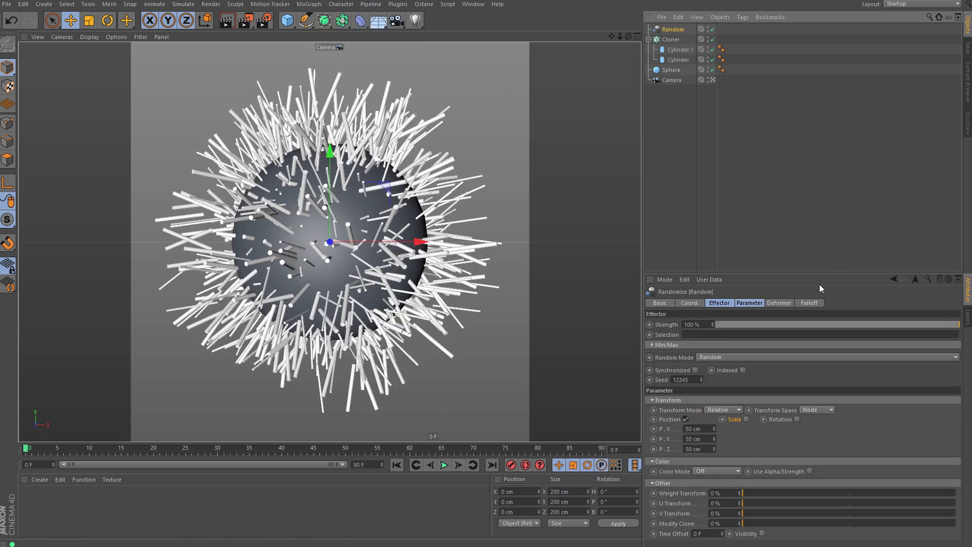
pyautogui.click(685, 420)
pyautogui.click(727, 419)
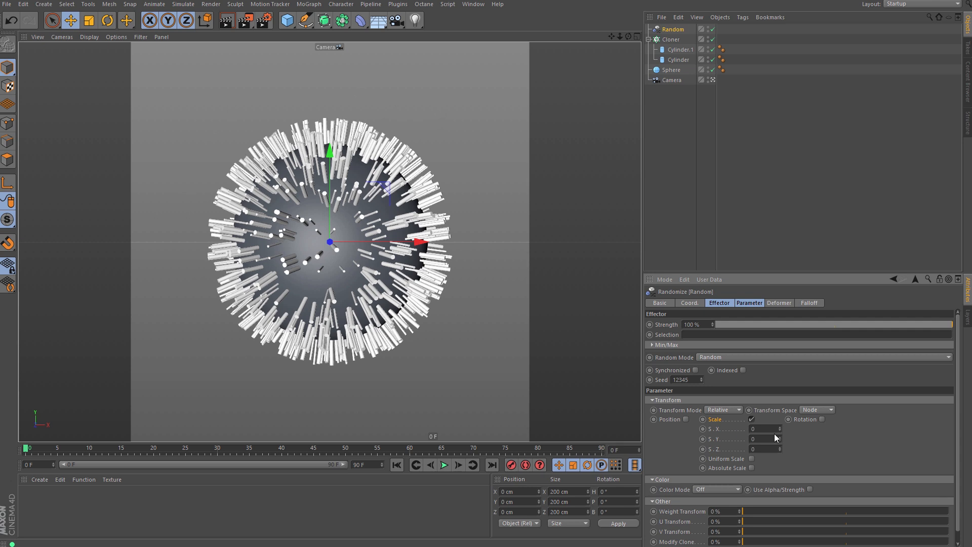
# - Set the Random effector's Z scale variation to 1 to vary the spike lengths
pyautogui.doubleClick(765, 451)
pyautogui.press('Return')
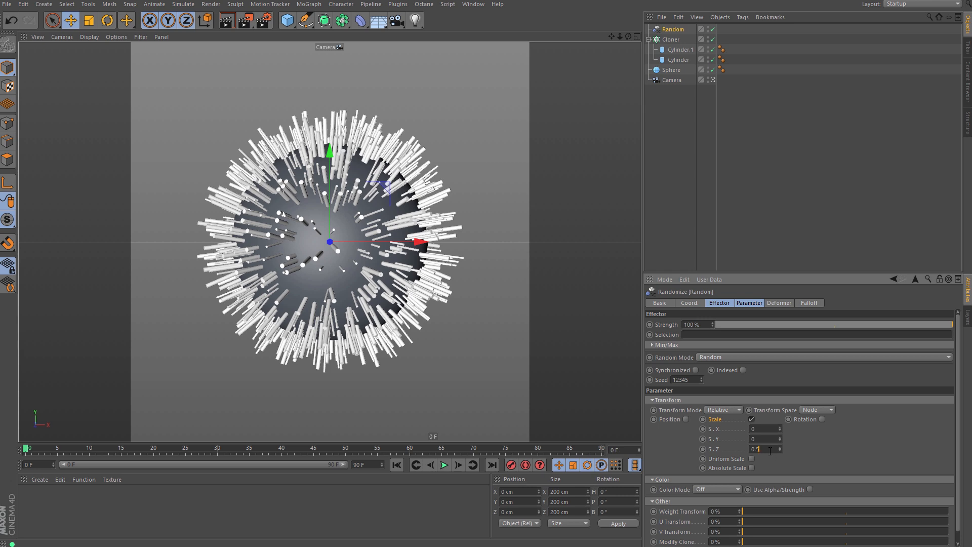
pyautogui.doubleClick(770, 450)
pyautogui.write('1')
pyautogui.press('Return')
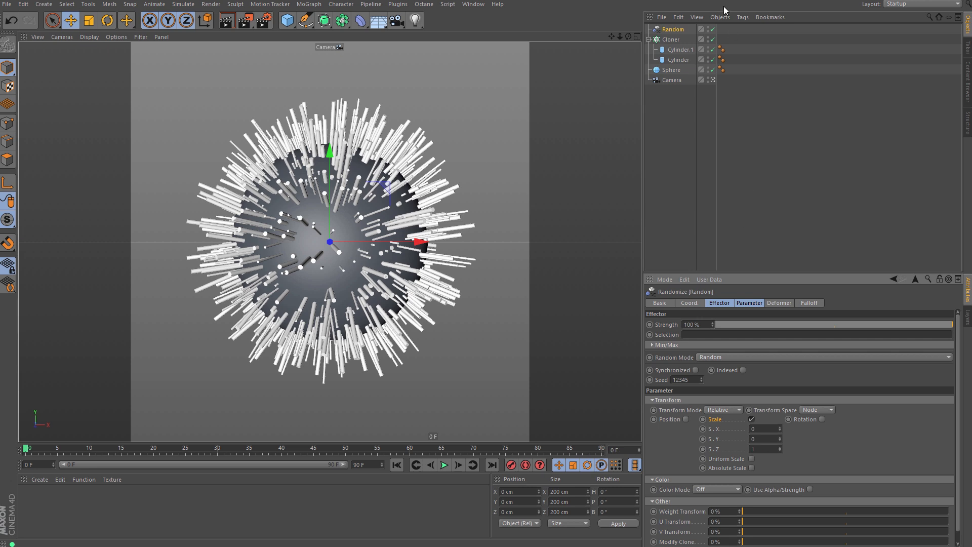
# - Add a second Random effector to the Cloner, replacing its position variation with scale variation
pyautogui.click(672, 39)
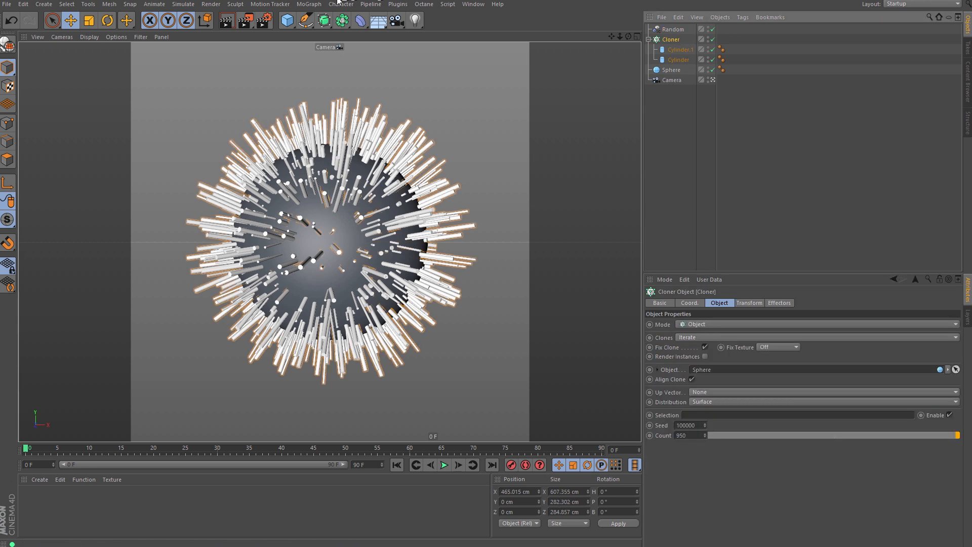
pyautogui.click(308, 4)
pyautogui.moveTo(318, 19)
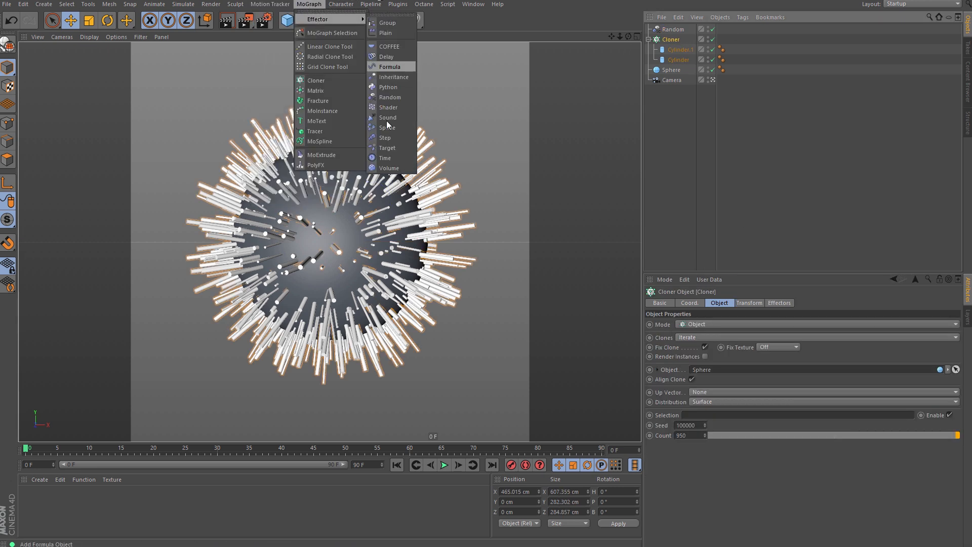
pyautogui.click(392, 97)
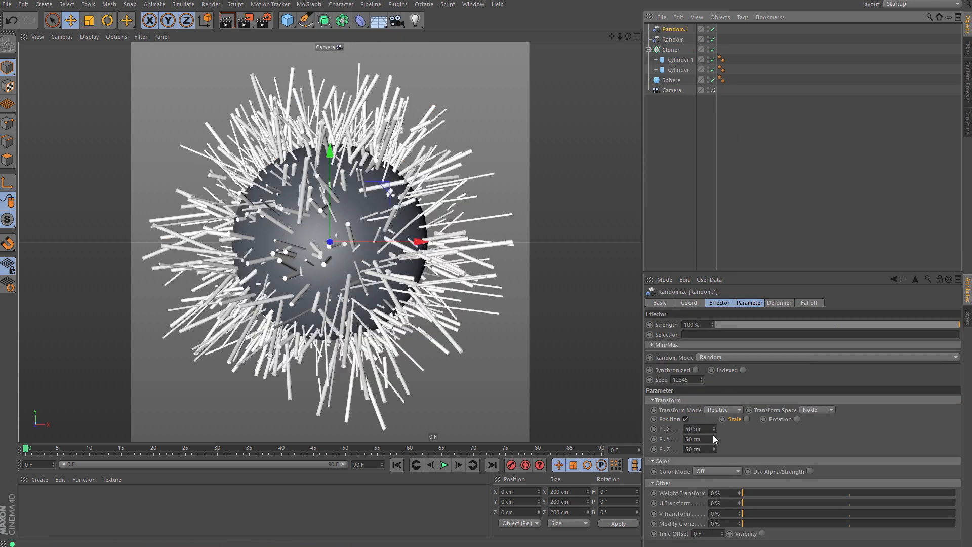
pyautogui.click(686, 419)
pyautogui.click(746, 419)
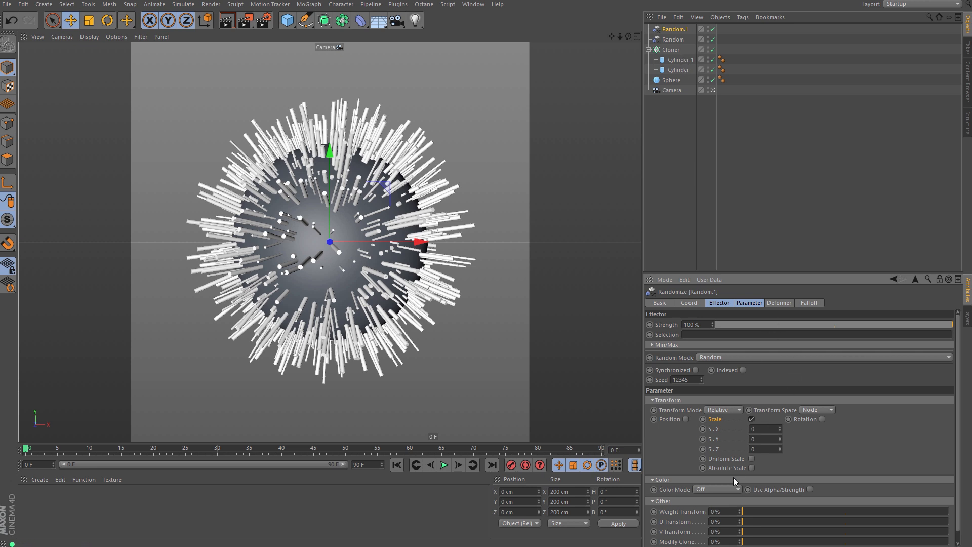
# - Enable uniform scale on the second Random effector and set its scale to 0.2
pyautogui.click(752, 458)
pyautogui.click(753, 429)
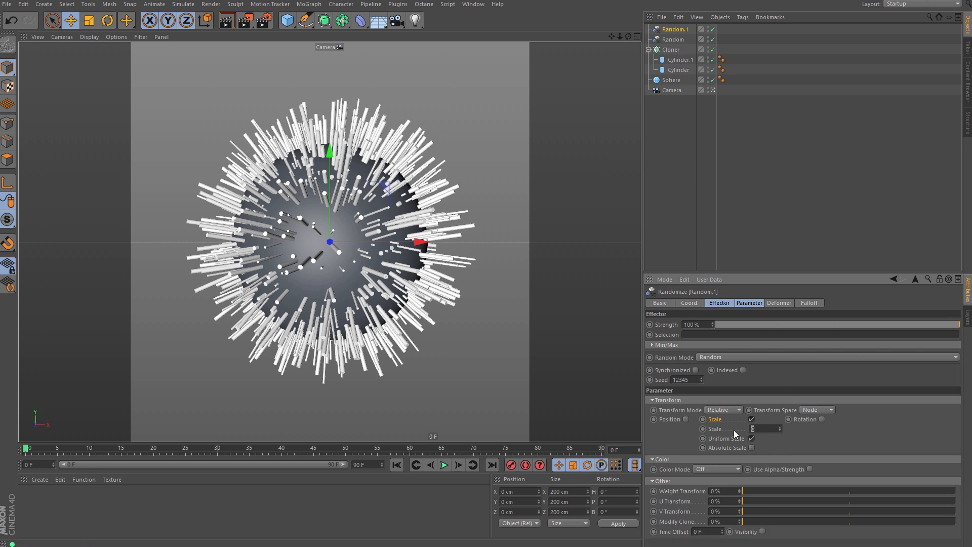
pyautogui.write('.2')
pyautogui.press('Return')
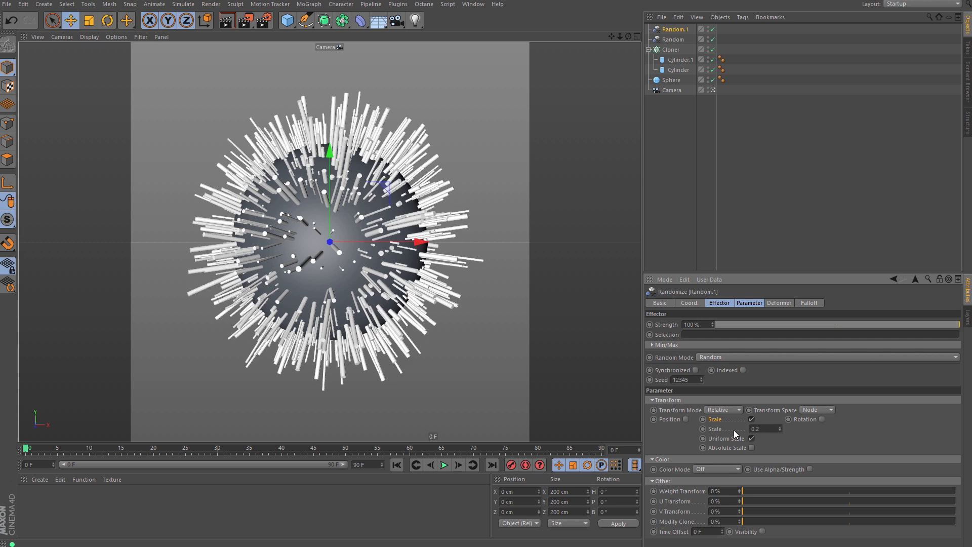
# - Increase the Cloner's clone count to 2000
pyautogui.click(672, 50)
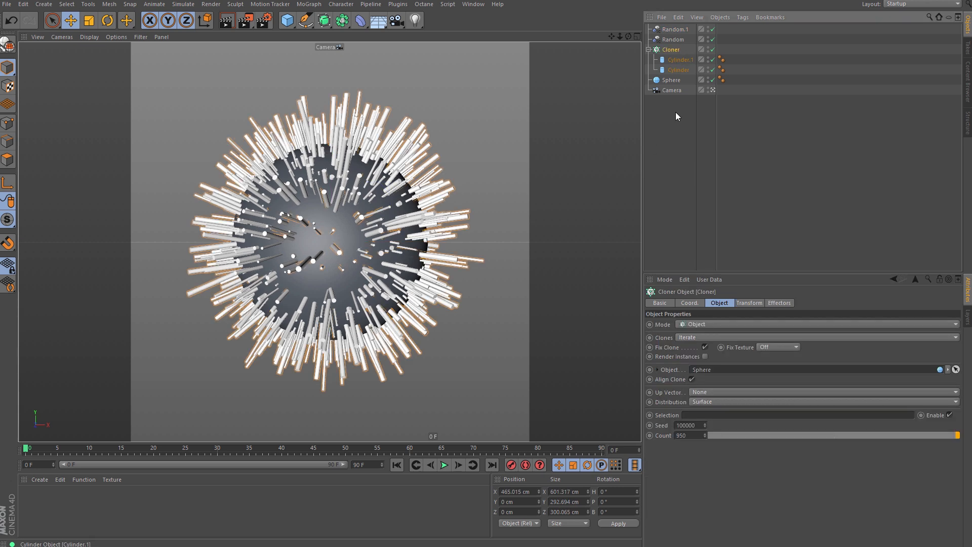
pyautogui.doubleClick(693, 435)
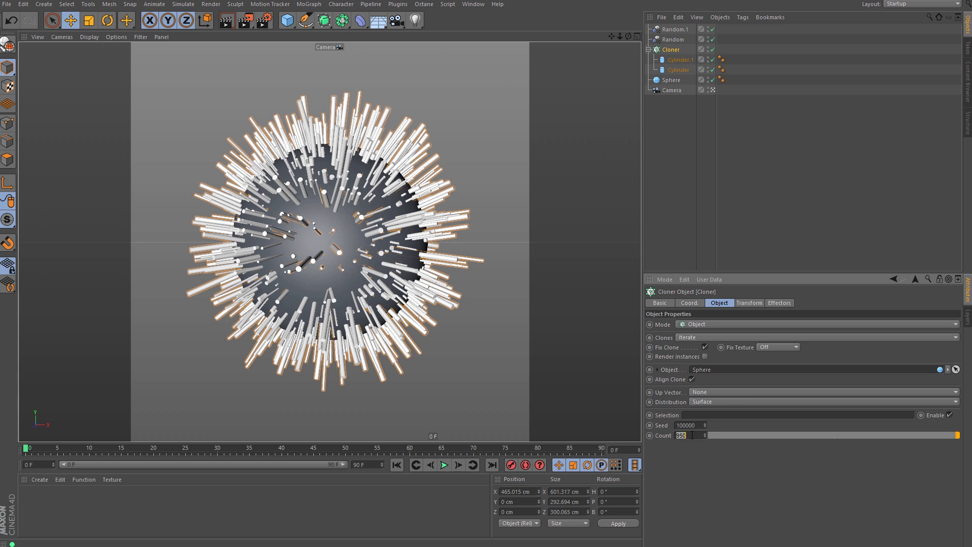
pyautogui.write('2000')
pyautogui.press('Return')
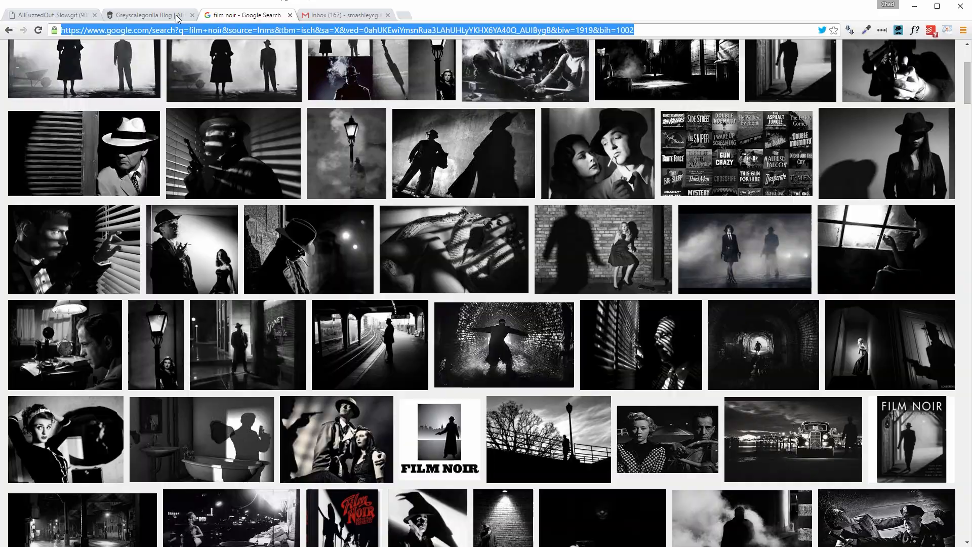
# - View the All Fuzzed Out reference render in the browser, return to Cinema 4D and add a Shader effector to the Cloner
pyautogui.click(177, 15)
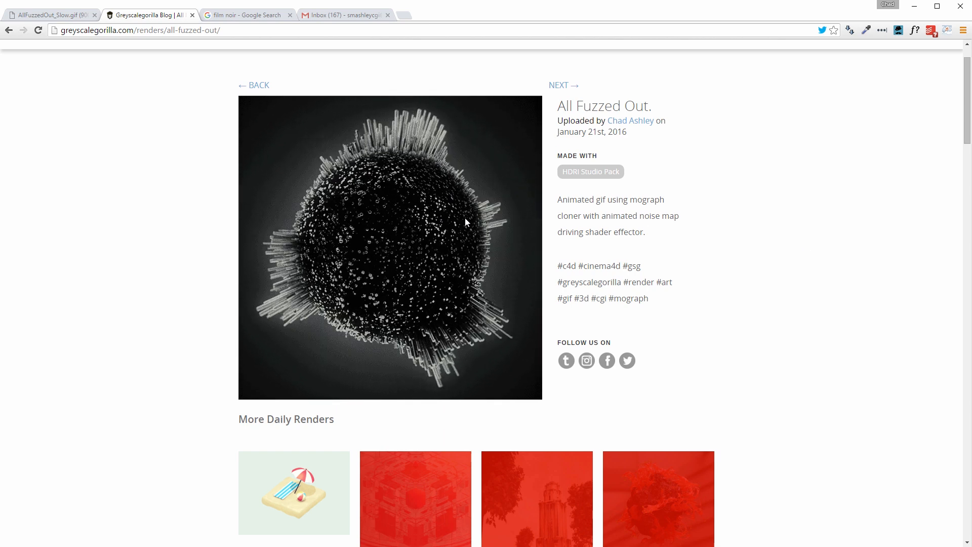
pyautogui.click(914, 6)
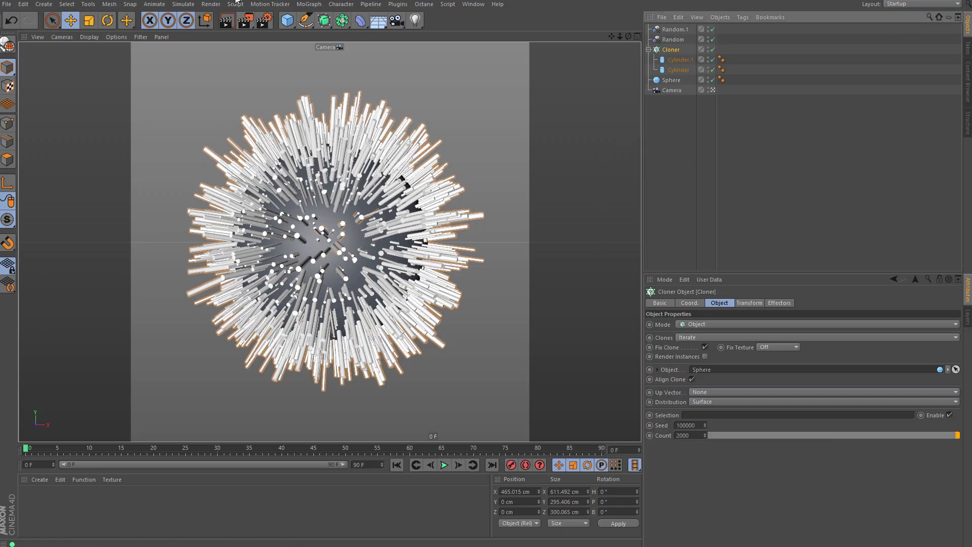
pyautogui.click(309, 4)
pyautogui.moveTo(321, 18)
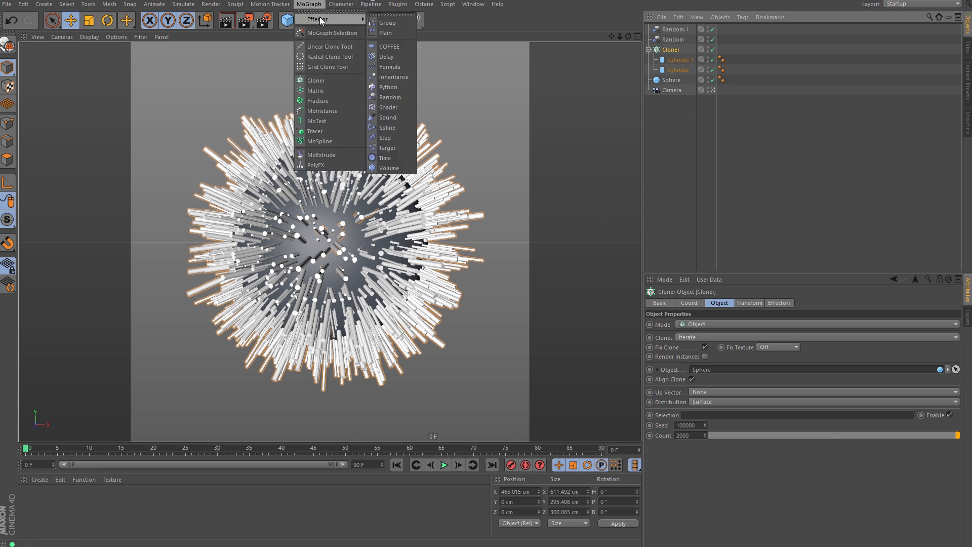
pyautogui.click(393, 107)
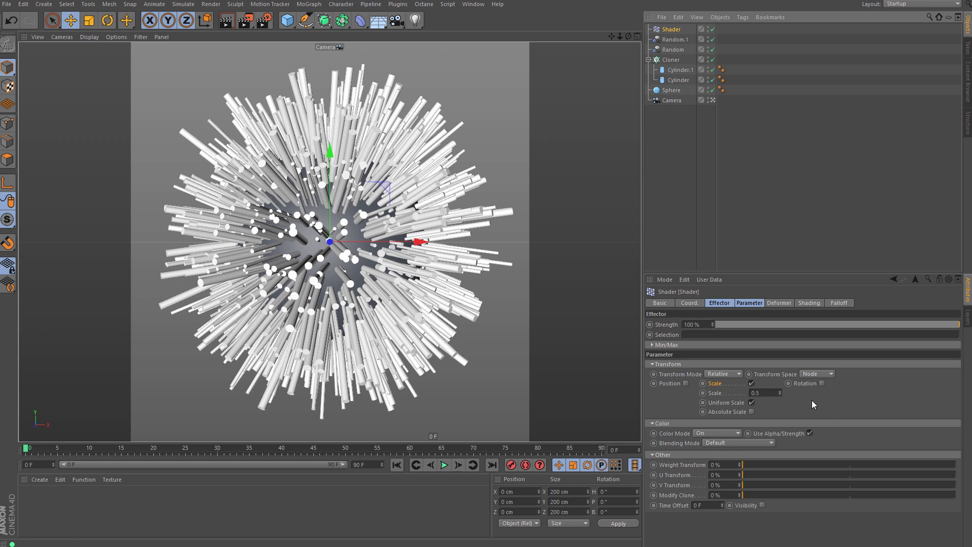
# - Turn off uniform scale on the Shader effector and set its Z scale to 1
pyautogui.click(752, 383)
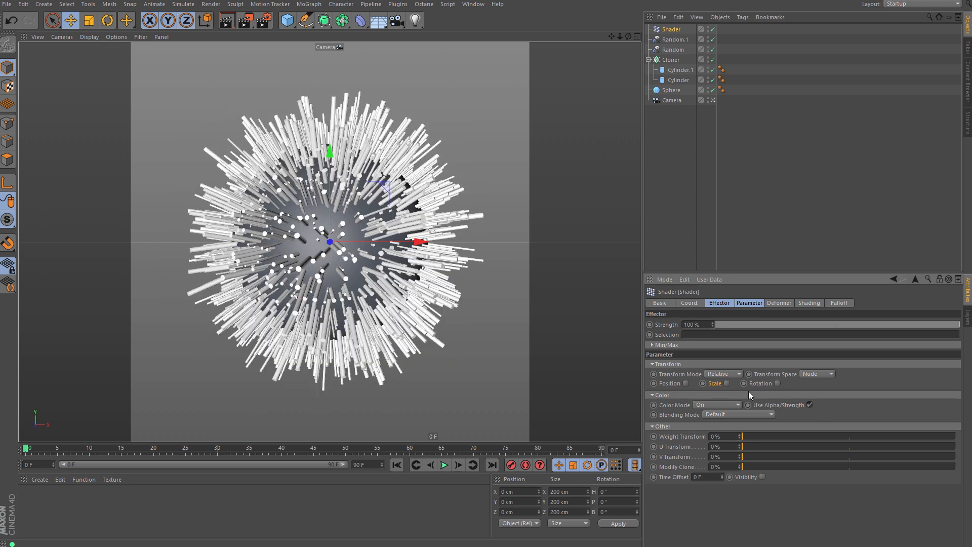
pyautogui.click(726, 384)
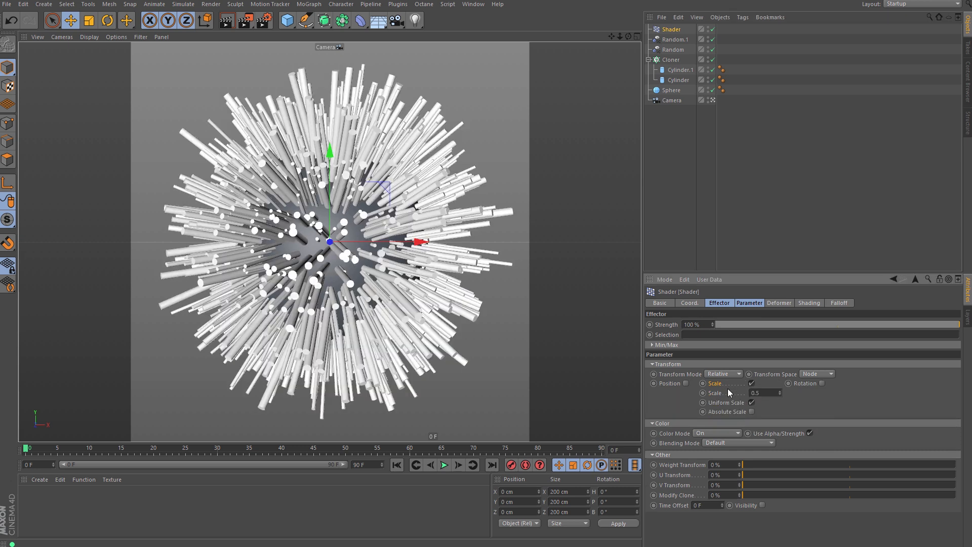
pyautogui.click(752, 402)
pyautogui.click(767, 413)
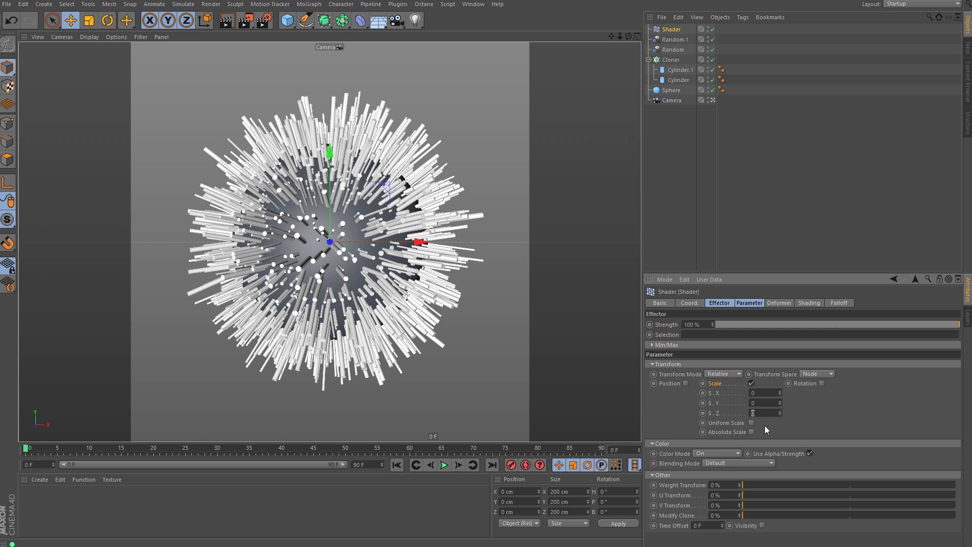
pyautogui.write('1')
pyautogui.press('Return')
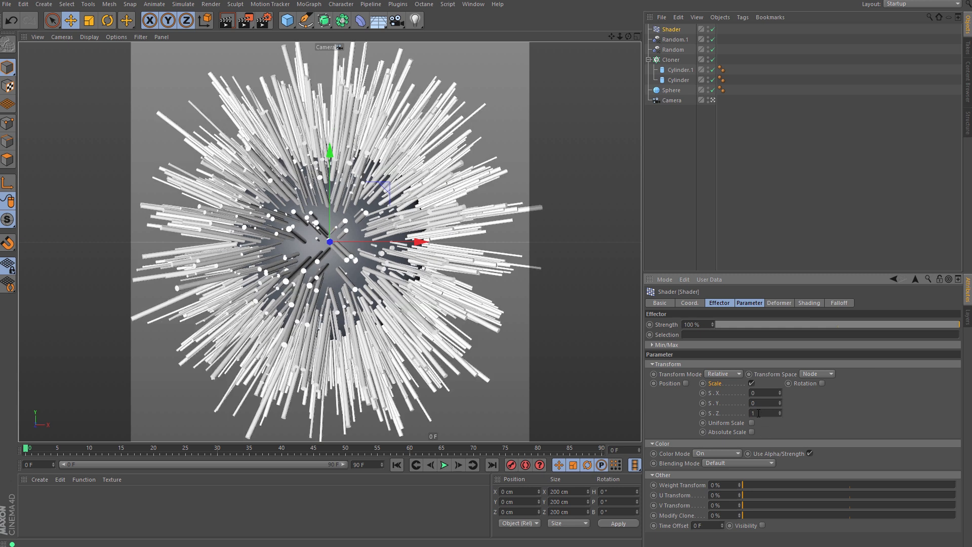
# - Review both cylinders and the Cloner, and open the Shader effector's shading settings
pyautogui.click(758, 413)
pyautogui.click(679, 72)
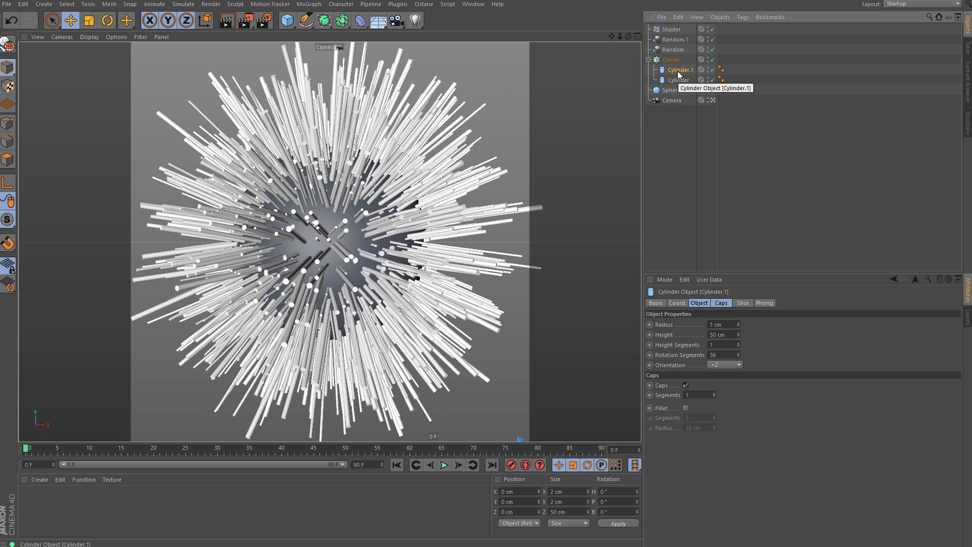
pyautogui.click(679, 81)
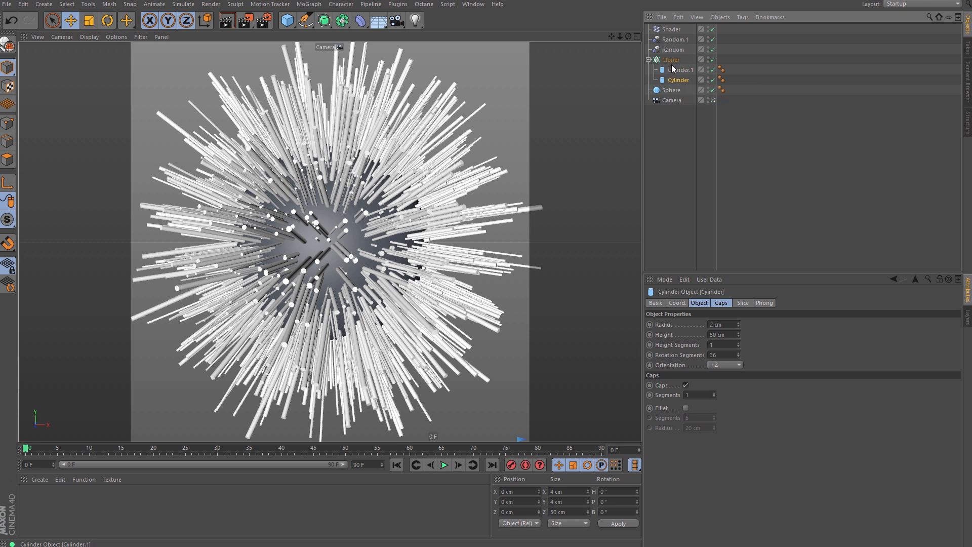
pyautogui.click(671, 60)
pyautogui.click(669, 30)
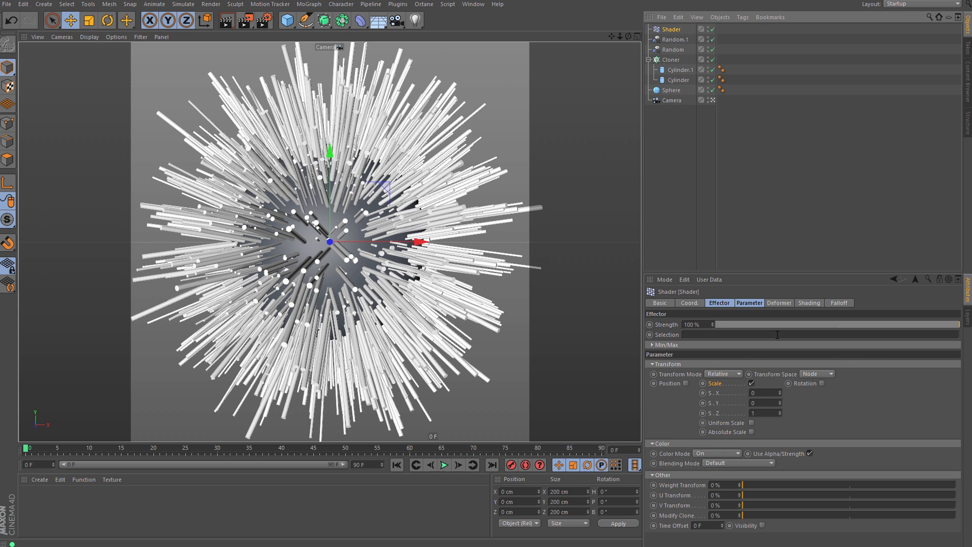
pyautogui.click(779, 302)
pyautogui.click(810, 303)
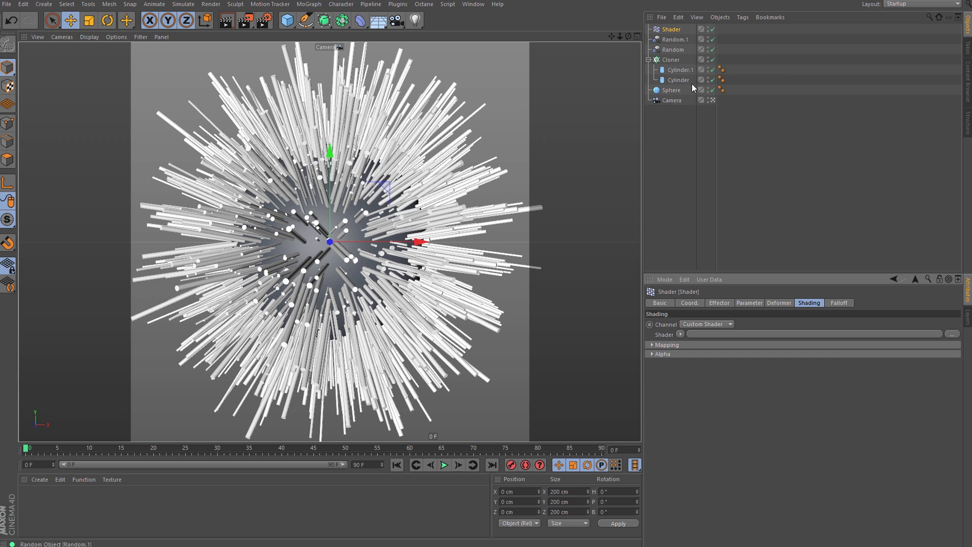
# - Disable the Cloner so only the sphere shows, and apply a new material to the sphere
pyautogui.click(713, 60)
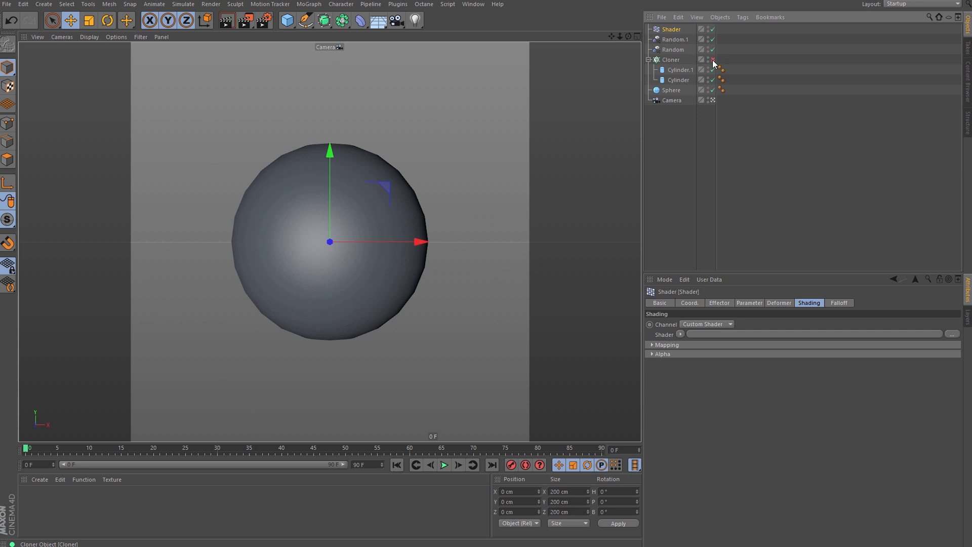
pyautogui.click(671, 90)
pyautogui.doubleClick(90, 520)
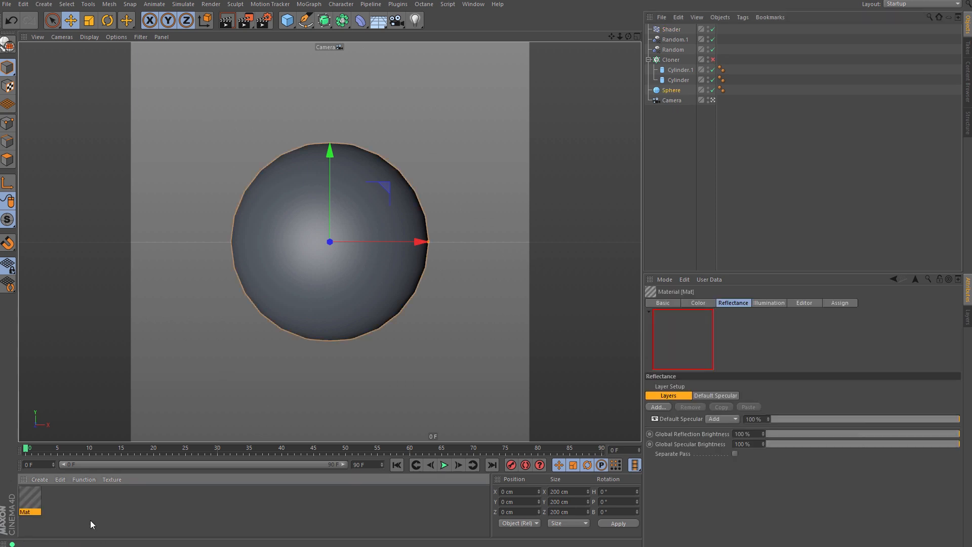
pyautogui.moveTo(30, 501); pyautogui.dragTo(682, 90)
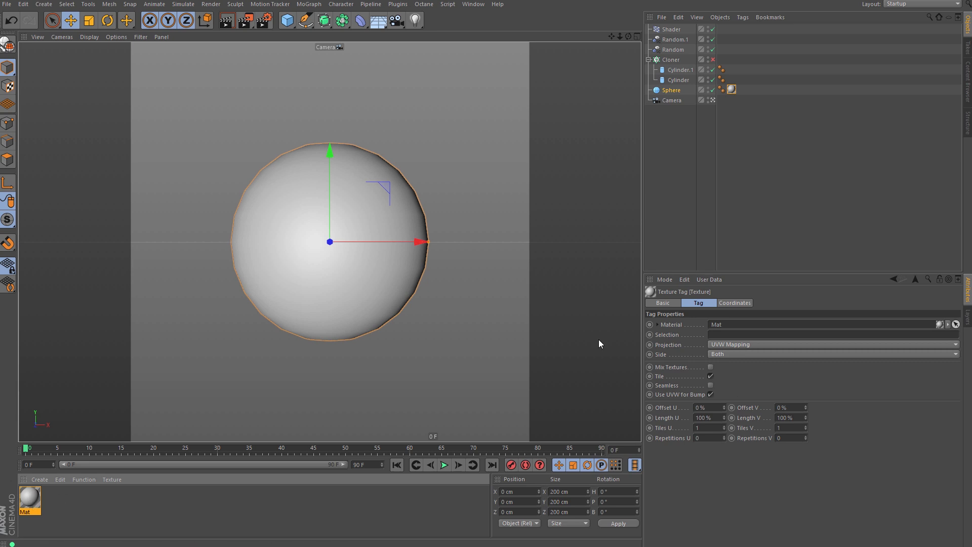
# - Switch off the sphere material's Color and Reflectance channels and enable Luminance
pyautogui.doubleClick(731, 89)
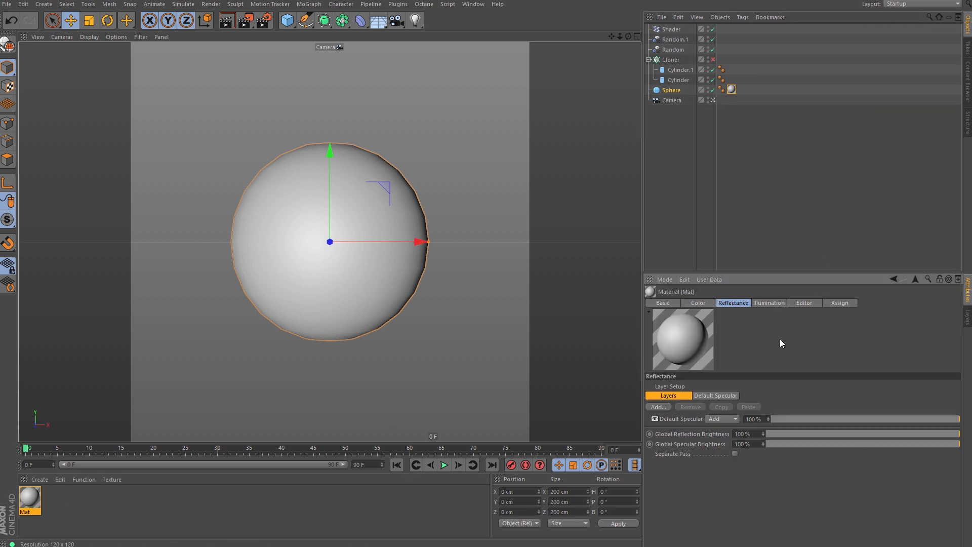
pyautogui.click(769, 303)
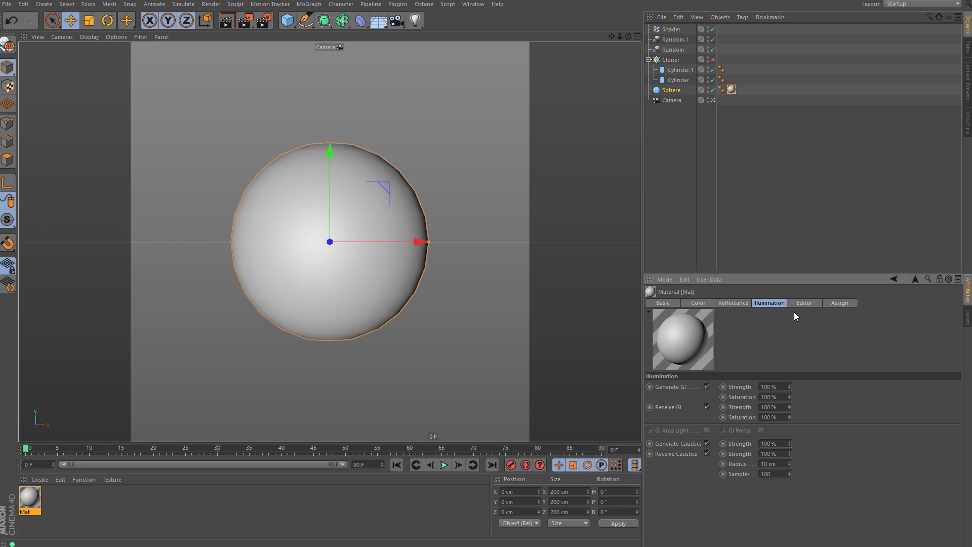
pyautogui.click(699, 304)
pyautogui.click(675, 305)
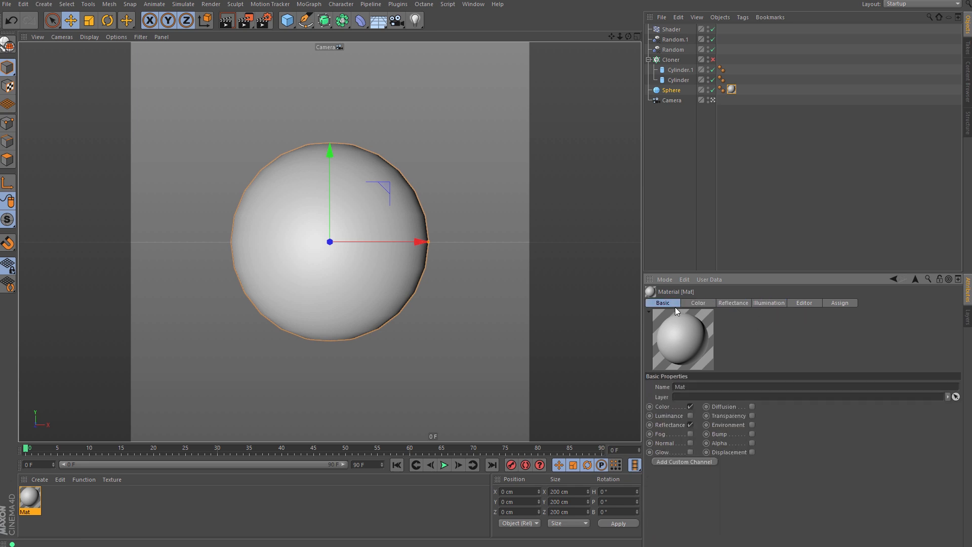
pyautogui.click(690, 424)
pyautogui.click(691, 407)
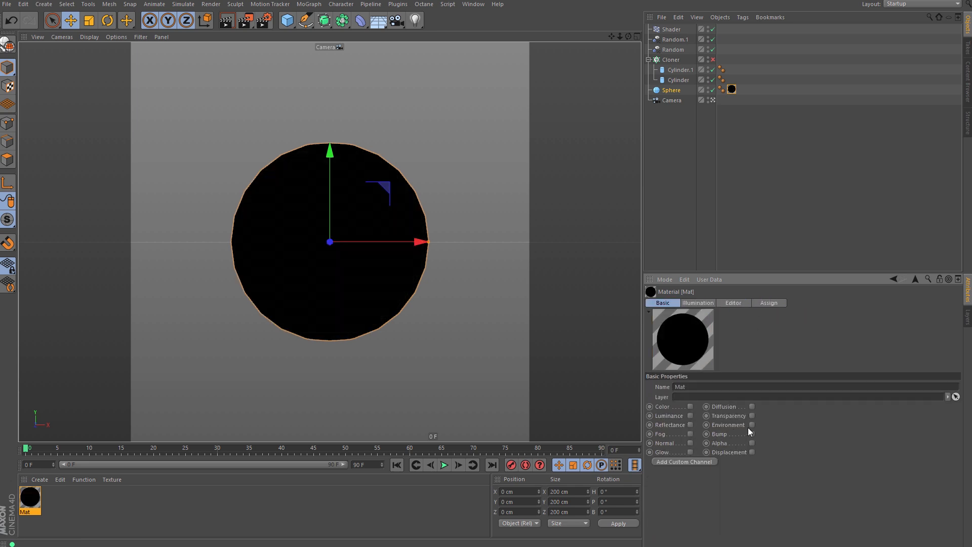
pyautogui.click(691, 415)
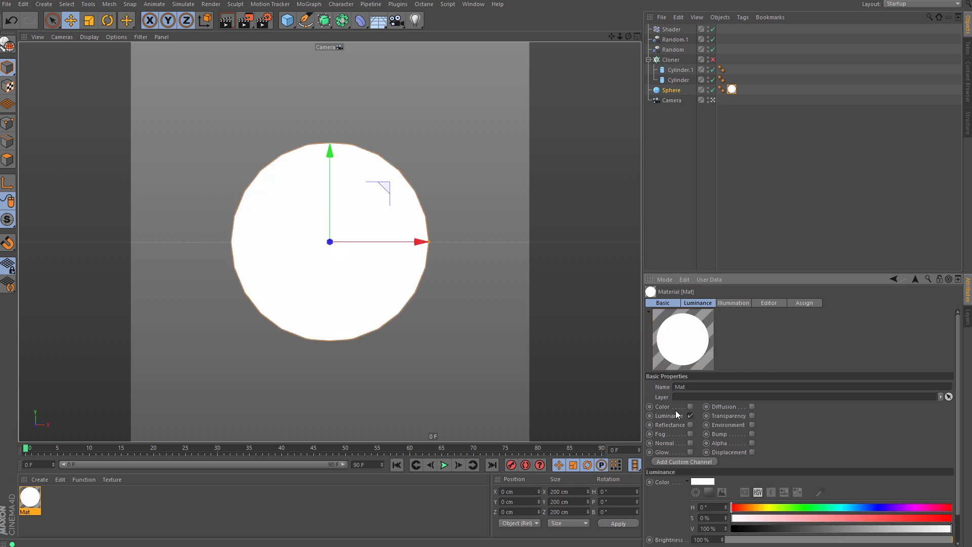
# - Load a Noise shader as the material's luminance texture
pyautogui.click(697, 302)
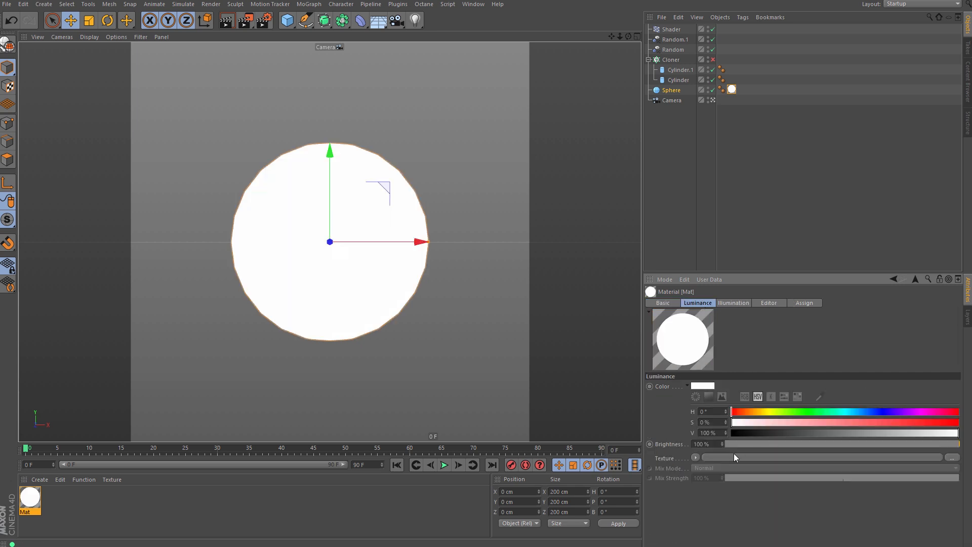
pyautogui.click(695, 458)
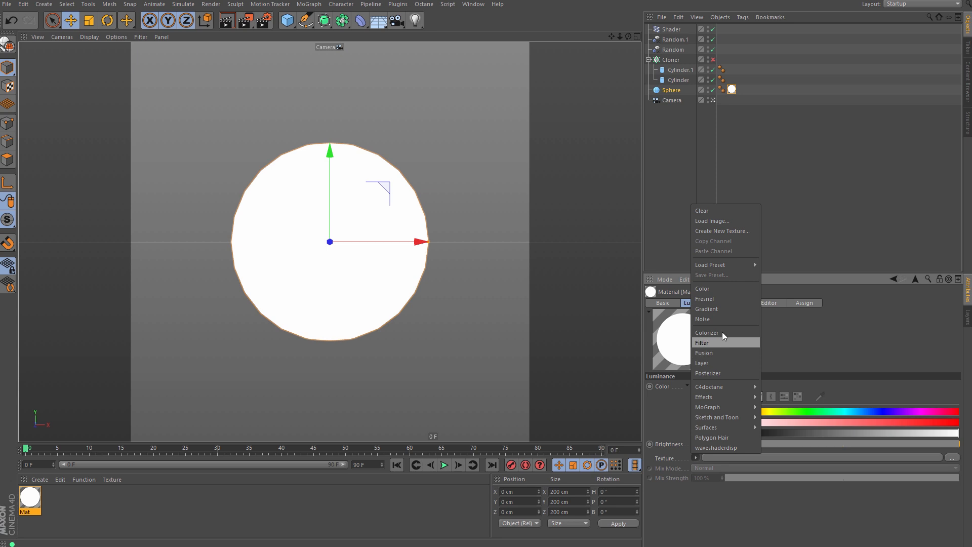
pyautogui.click(722, 319)
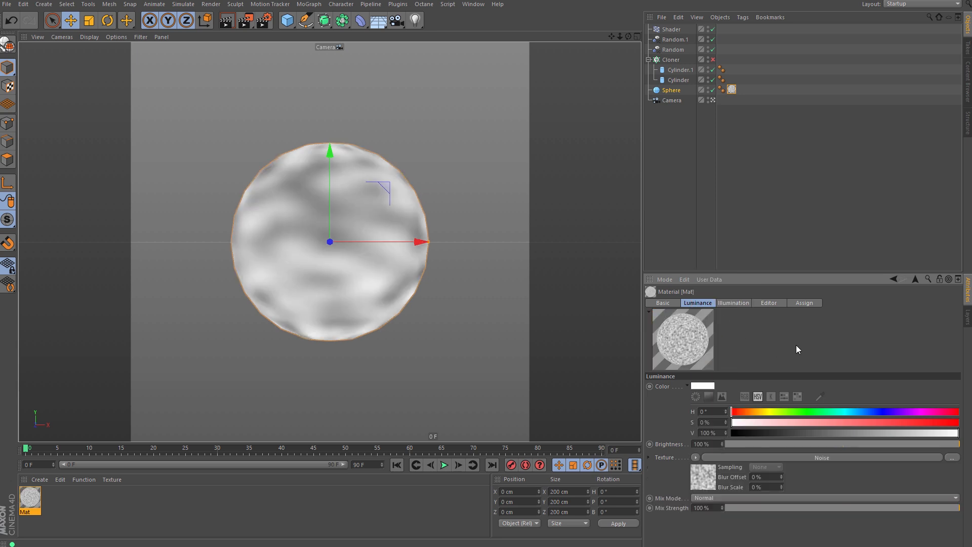
# - Change the luminance Noise shader's noise type to Blistered Turbulence
pyautogui.click(708, 475)
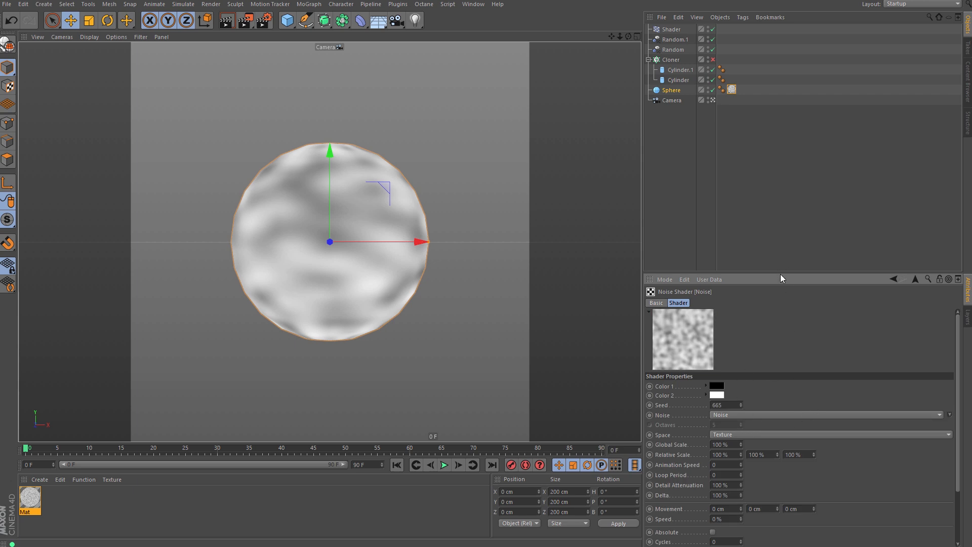
pyautogui.moveTo(780, 273); pyautogui.dragTo(791, 139)
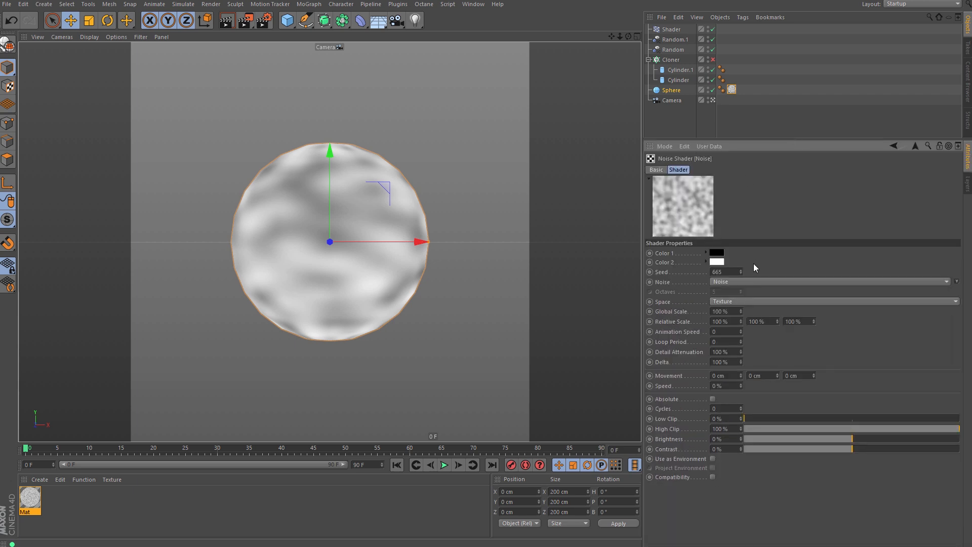
pyautogui.click(731, 281)
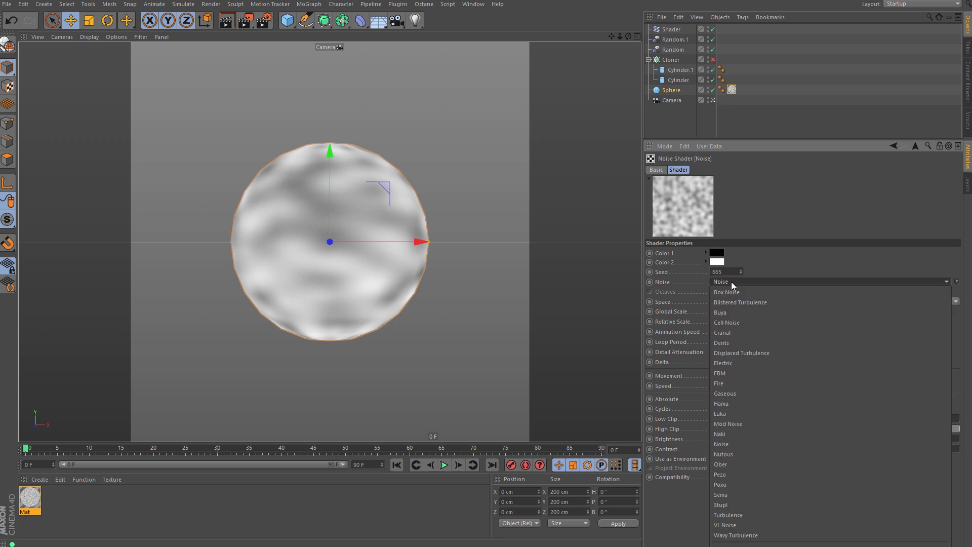
pyautogui.click(746, 300)
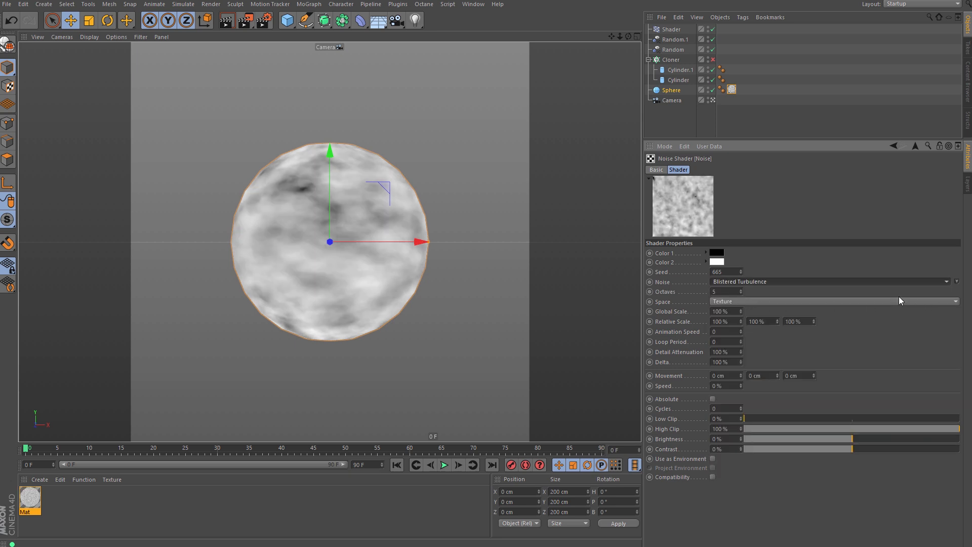
# - Set the noise's octaves to 3 and tighten its contrast with low clip 46% and high clip 55%
pyautogui.doubleClick(727, 292)
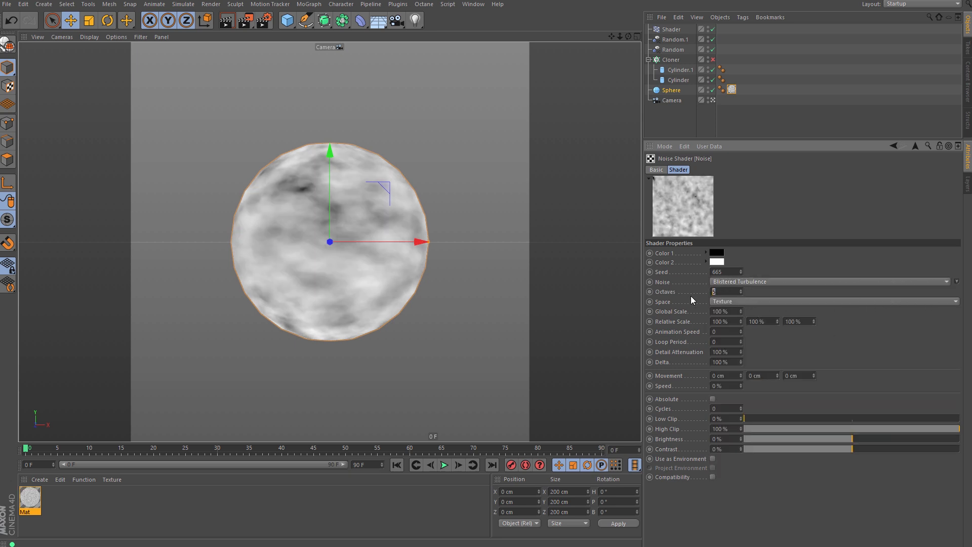
pyautogui.write('3')
pyautogui.press('Return')
pyautogui.moveTo(798, 419); pyautogui.dragTo(831, 421)
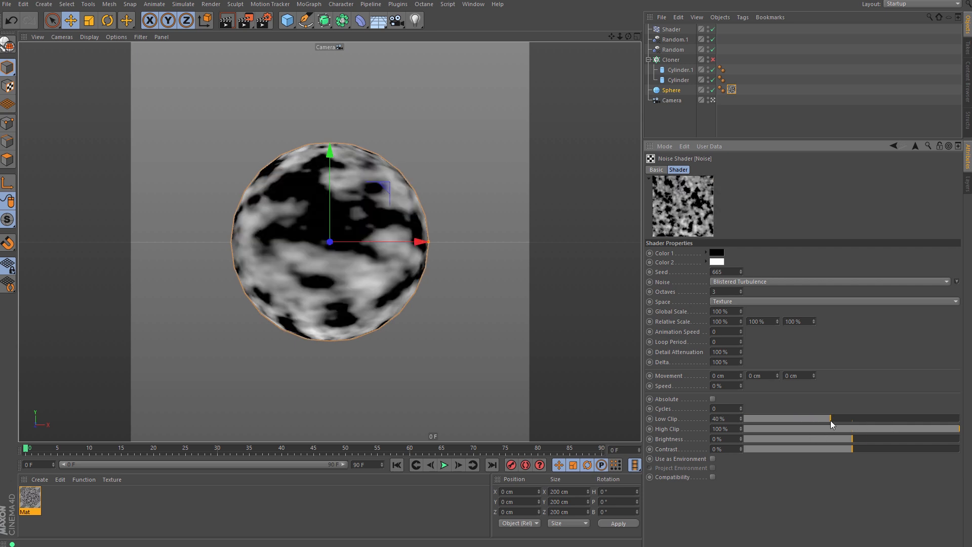
pyautogui.moveTo(932, 429); pyautogui.dragTo(870, 427)
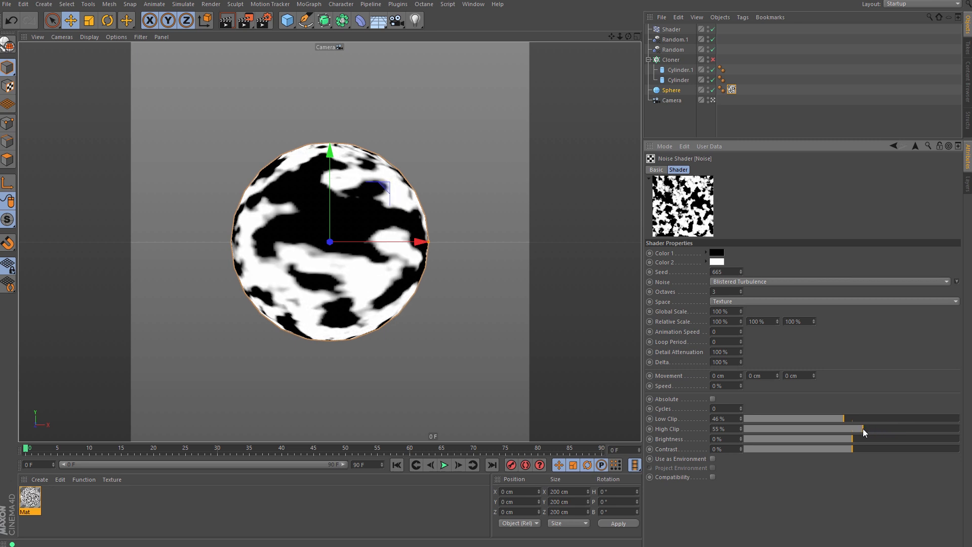
# - Enlarge the noise to 200% global scale and adjust its clipping to 51% low clip and 60% high clip
pyautogui.click(729, 311)
pyautogui.write('150')
pyautogui.press('Return')
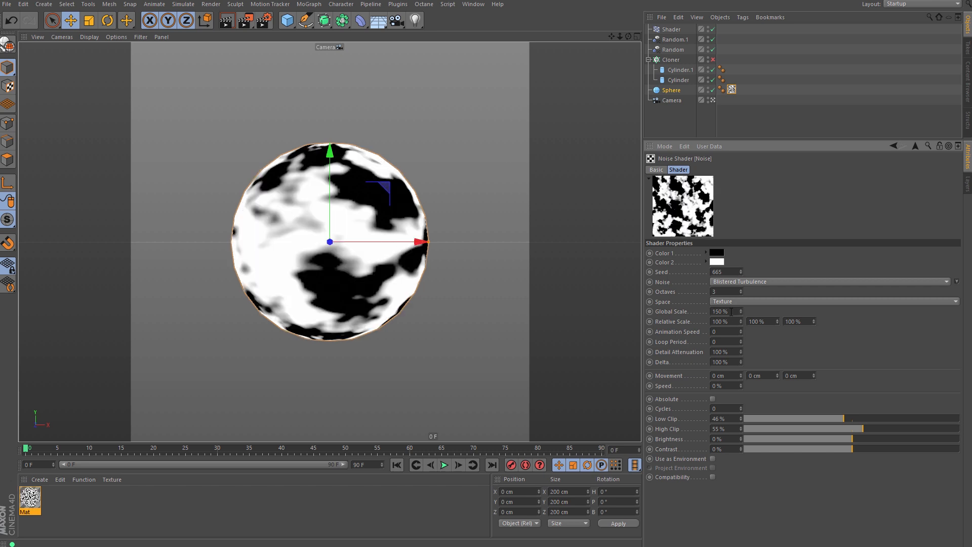
pyautogui.click(731, 312)
pyautogui.write('200')
pyautogui.press('Return')
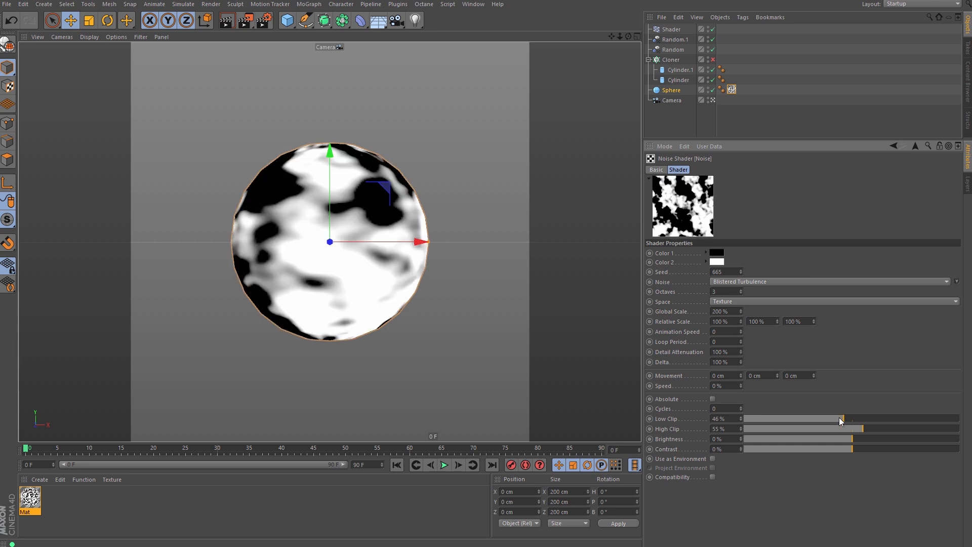
pyautogui.moveTo(839, 418)
pyautogui.mouseDown()
pyautogui.moveTo(831, 418)
pyautogui.moveTo(873, 428)
pyautogui.moveTo(852, 421)
pyautogui.mouseUp()
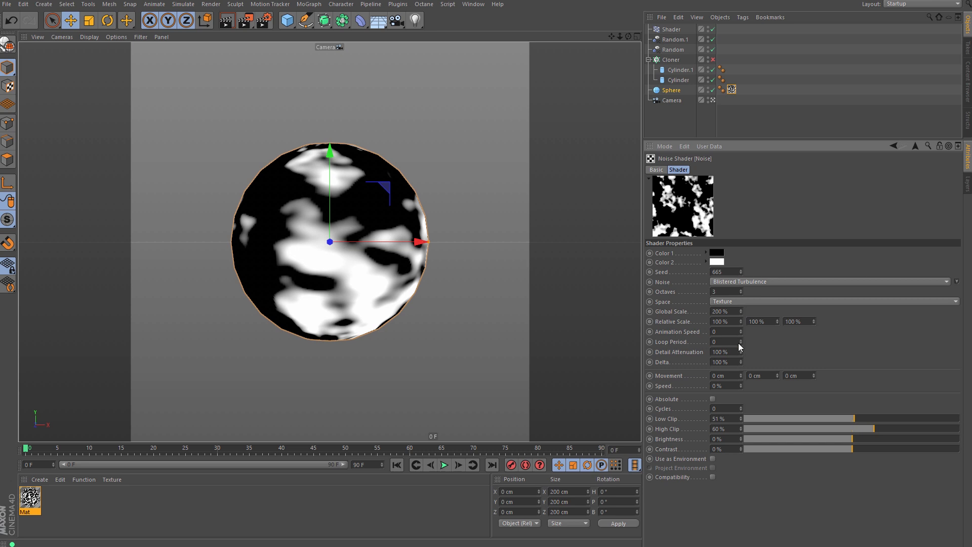
# - Set the noise's loop period to 1 and open the project settings to check the frame rate
pyautogui.write('0')
pyautogui.write('1')
pyautogui.click(23, 4)
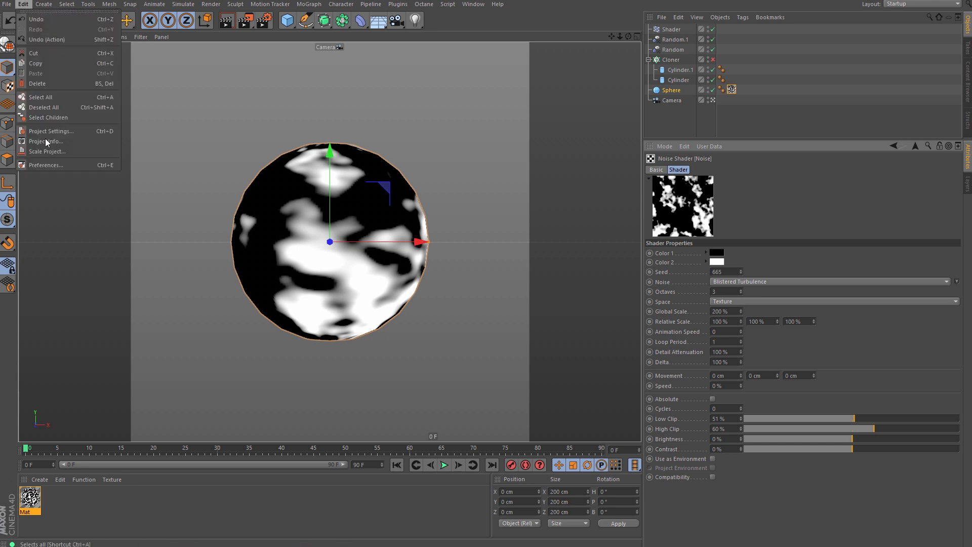
pyautogui.click(49, 133)
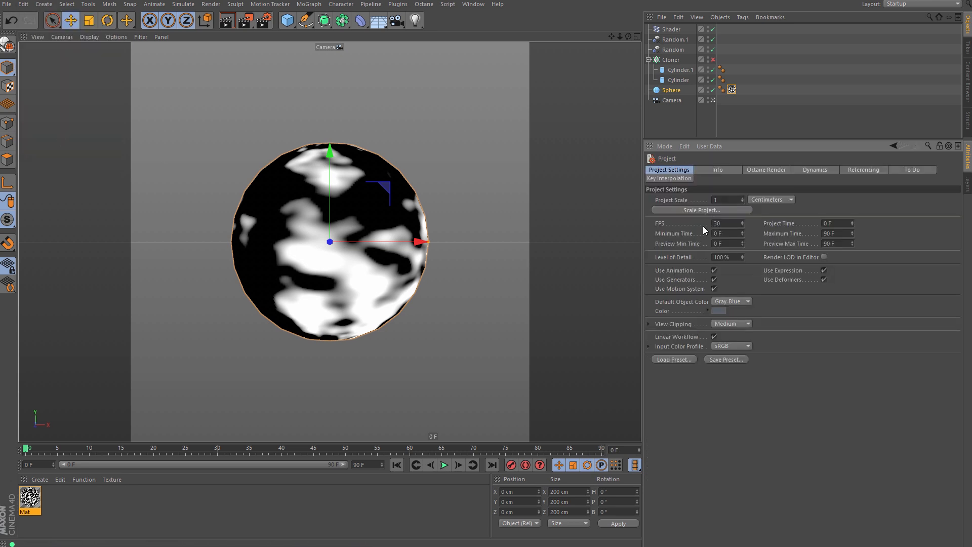
# - Set the sphere material's noise loop period to 0.5 and shorten the timeline to end at frame 14
pyautogui.click(731, 89)
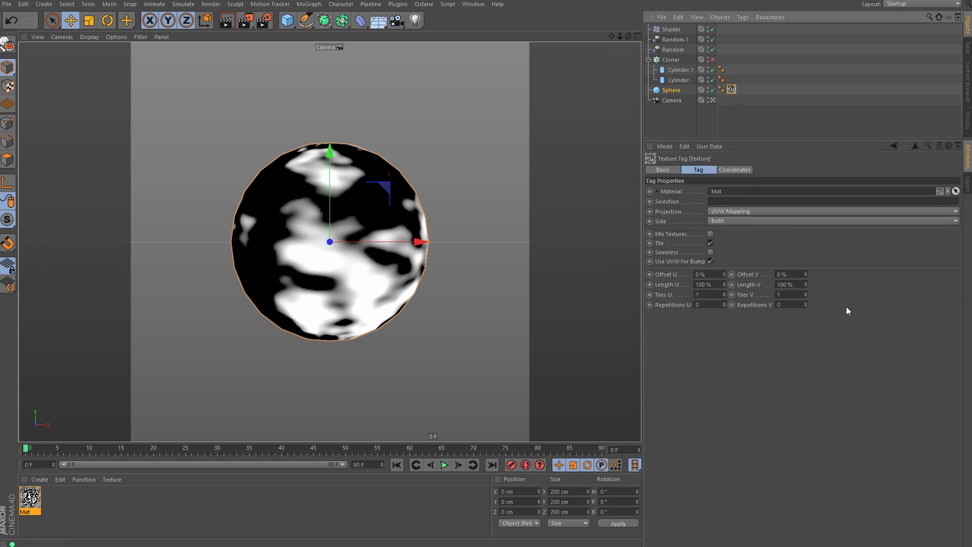
pyautogui.doubleClick(731, 90)
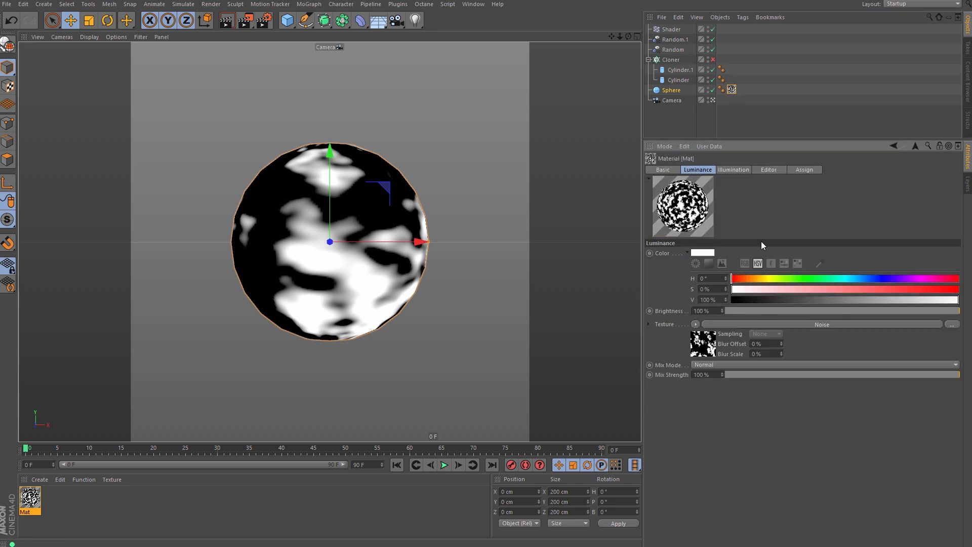
pyautogui.click(705, 348)
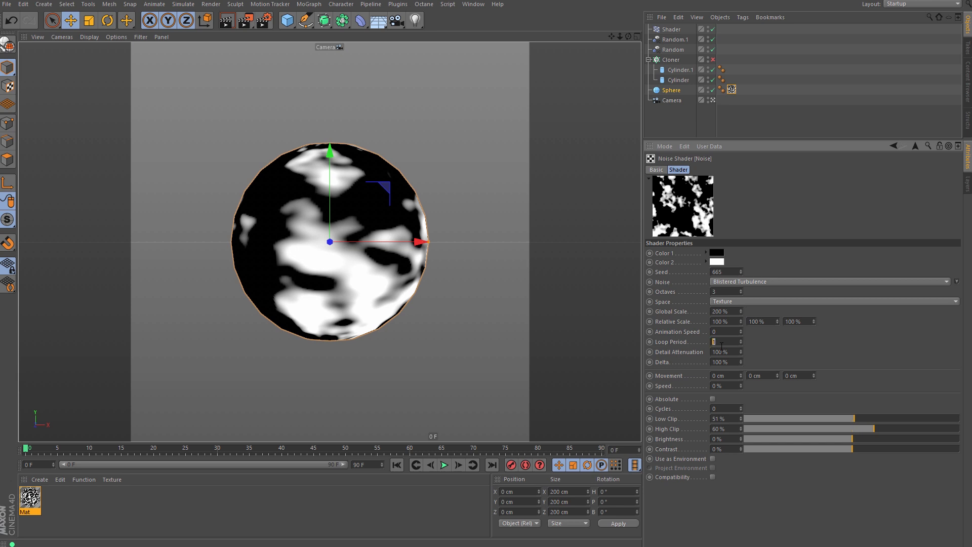
pyautogui.write('0.5')
pyautogui.press('Return')
pyautogui.moveTo(370, 465); pyautogui.dragTo(312, 463)
pyautogui.write('14')
pyautogui.press('Return')
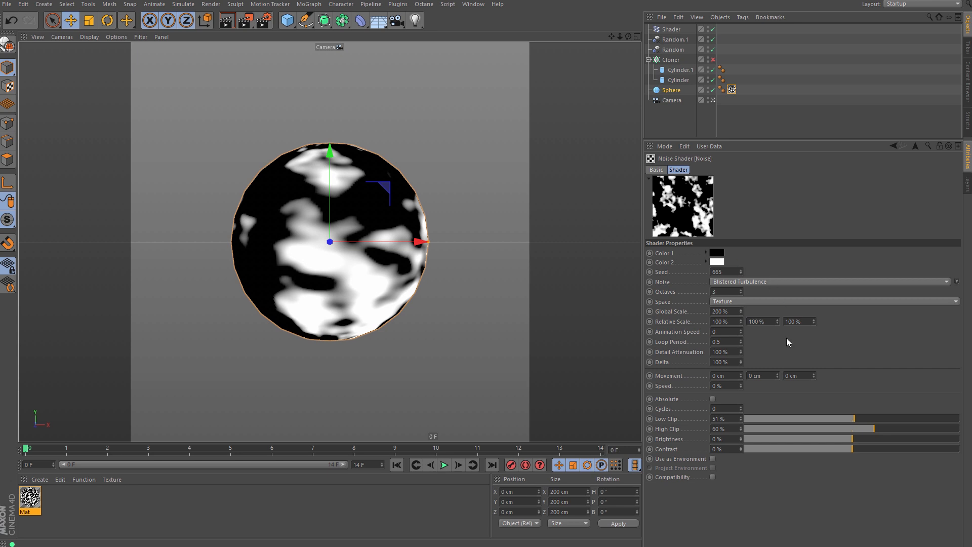
# - Set the noise's animation speed to 1.5 and play the animation
pyautogui.click(728, 331)
pyautogui.write('1')
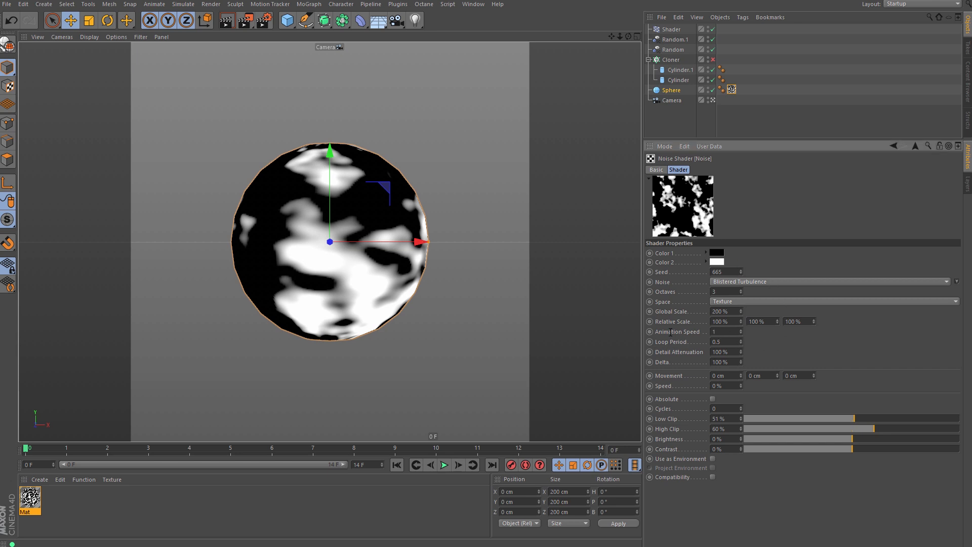
pyautogui.write('.5')
pyautogui.press('Return')
pyautogui.click(444, 466)
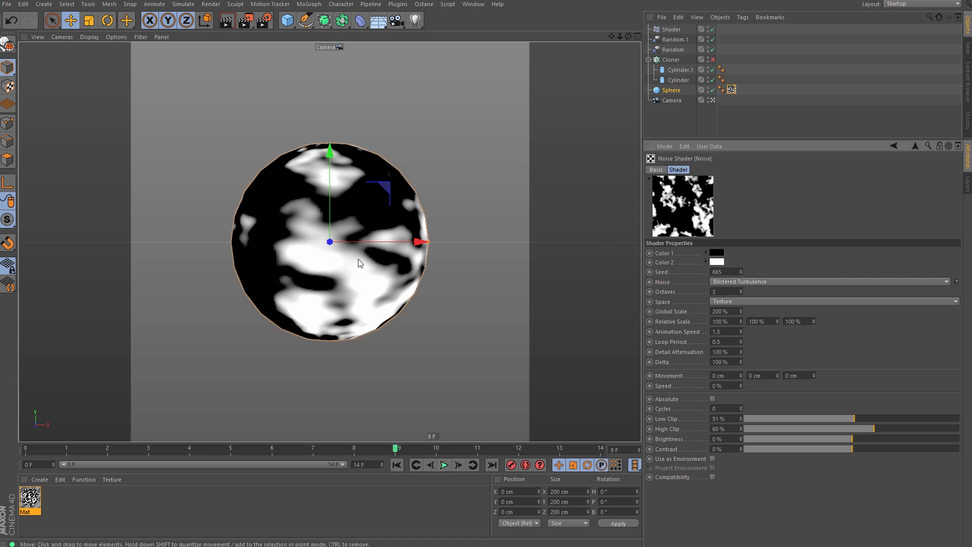
# - Preview the noise's animation in the shader thumbnail and turn the animated preview off again
pyautogui.rightClick(669, 218)
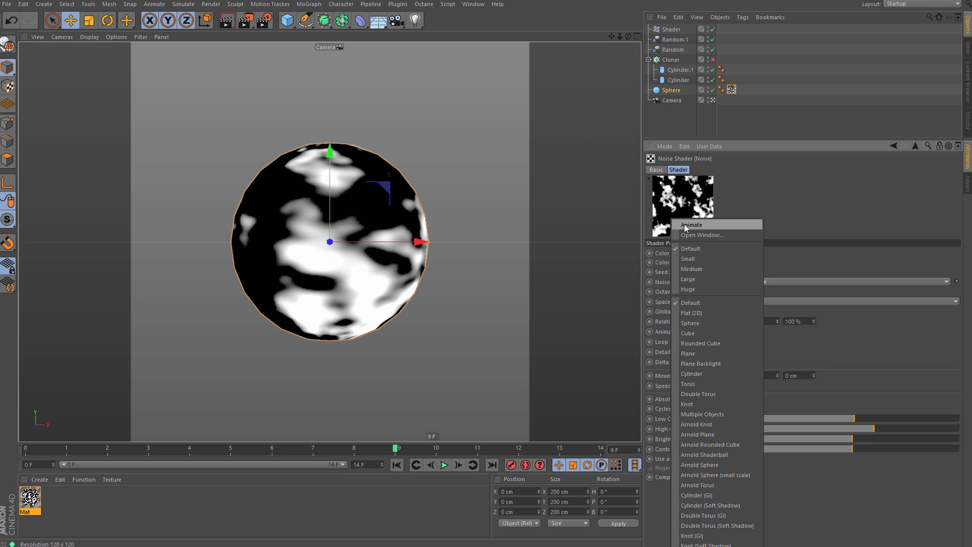
pyautogui.click(691, 225)
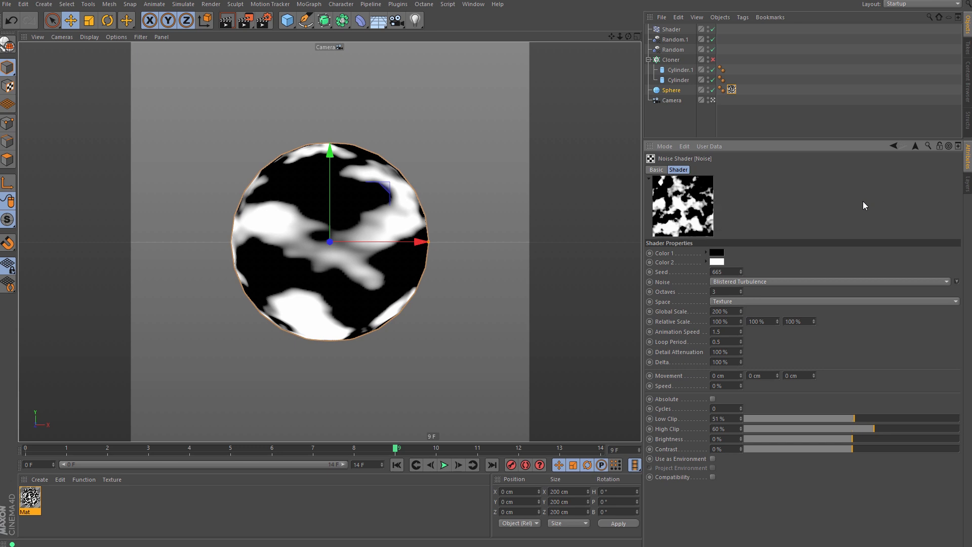
pyautogui.rightClick(695, 206)
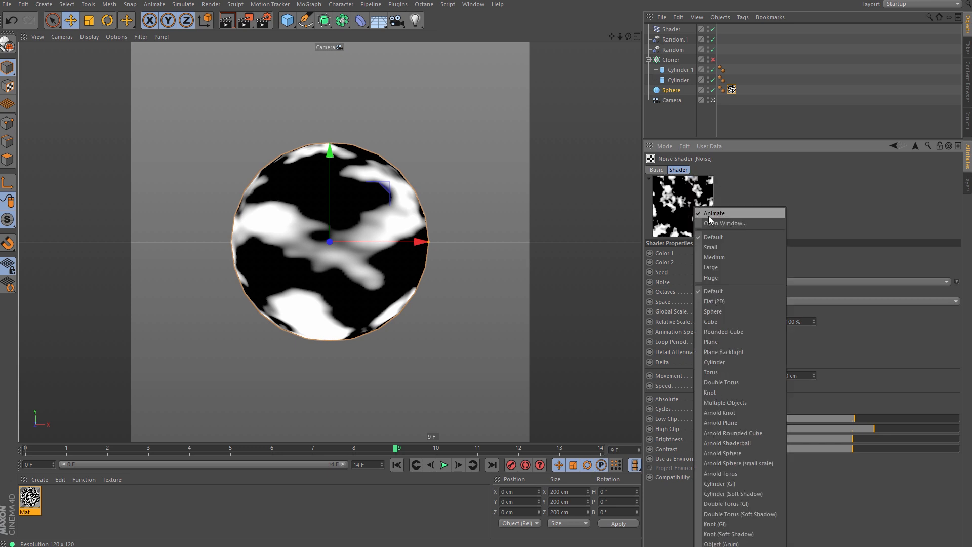
pyautogui.click(708, 215)
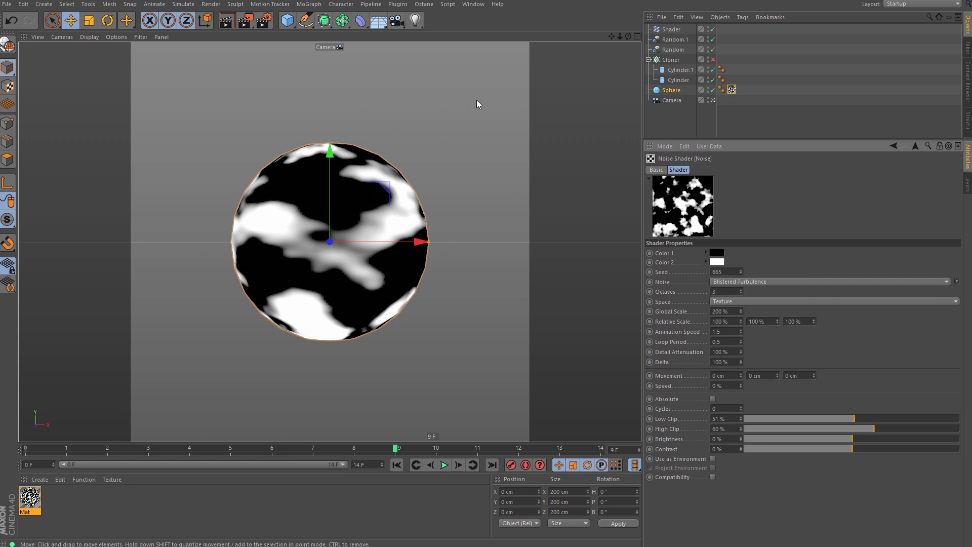
# - Re-enable the Cloner, link the Shader effector's Luminance channel to the sphere's texture tag, and scrub the timeline to check the spikes
pyautogui.click(713, 60)
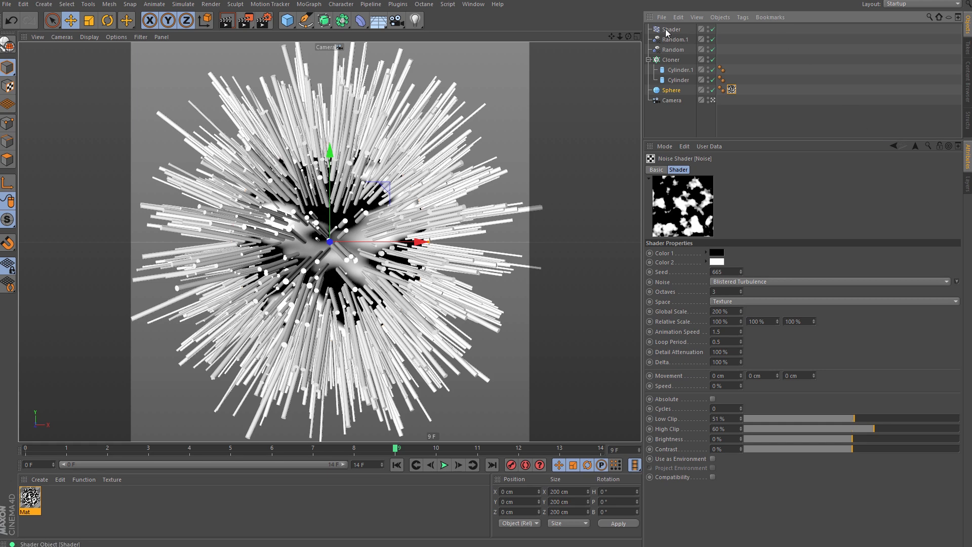
pyautogui.click(671, 29)
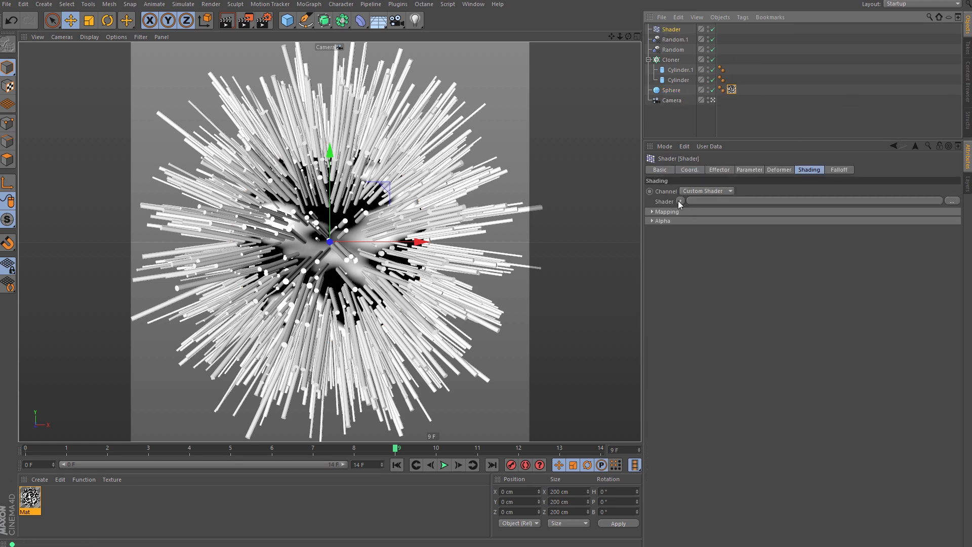
pyautogui.click(712, 191)
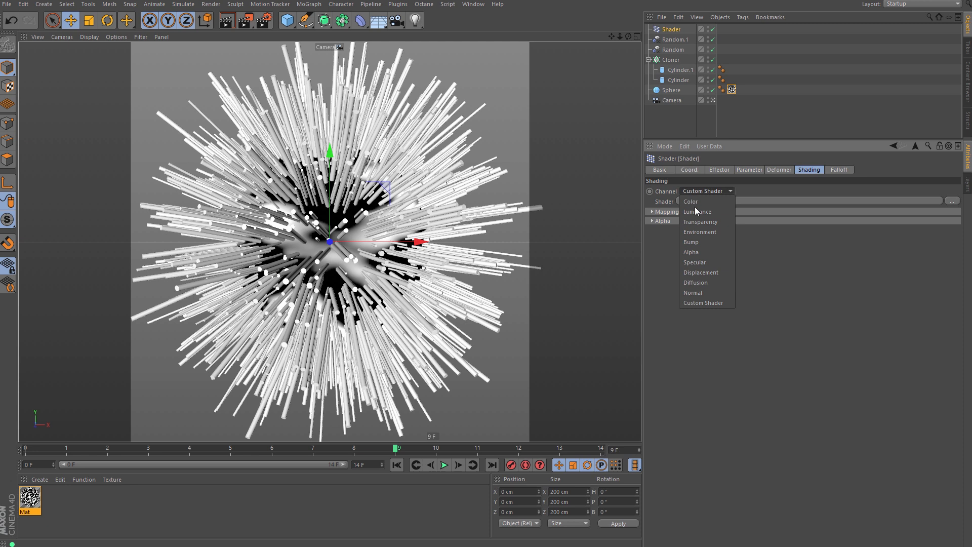
pyautogui.click(696, 211)
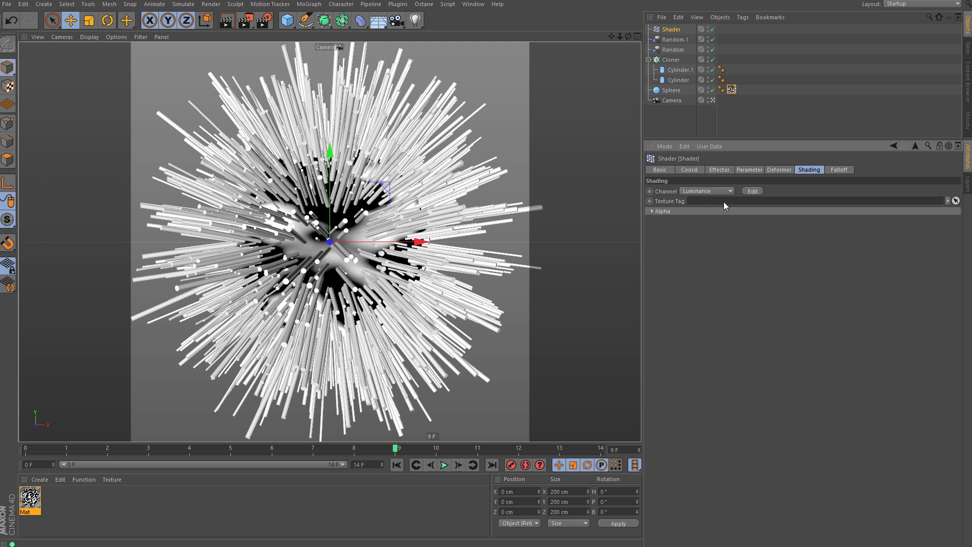
pyautogui.click(955, 201)
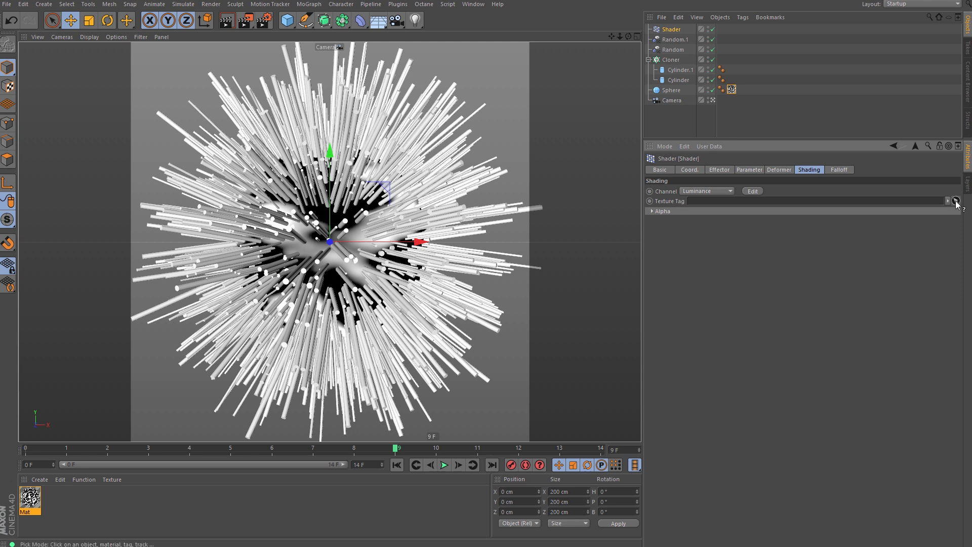
pyautogui.click(732, 89)
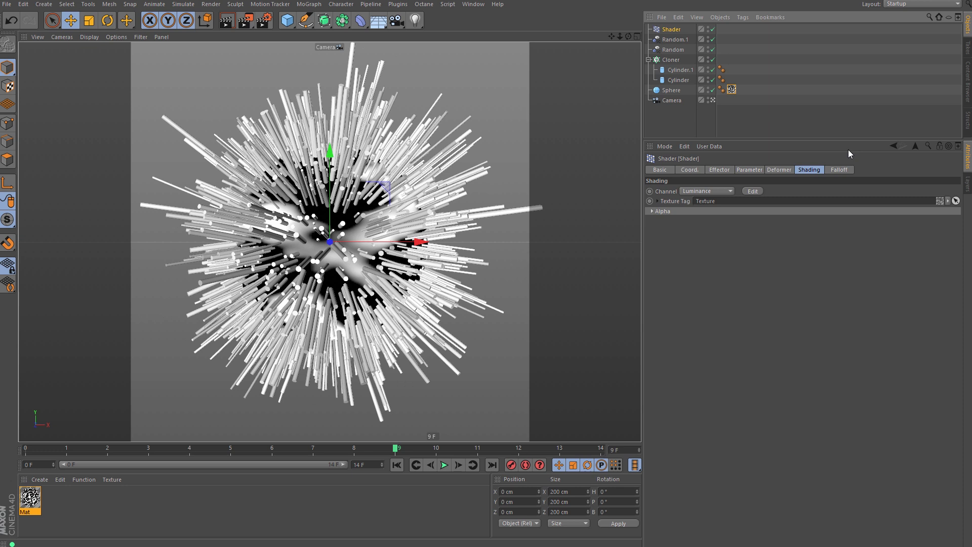
pyautogui.moveTo(324, 449); pyautogui.dragTo(73, 448)
pyautogui.moveTo(232, 453)
pyautogui.mouseDown()
pyautogui.moveTo(507, 454)
pyautogui.moveTo(59, 449)
pyautogui.moveTo(231, 450)
pyautogui.mouseUp()
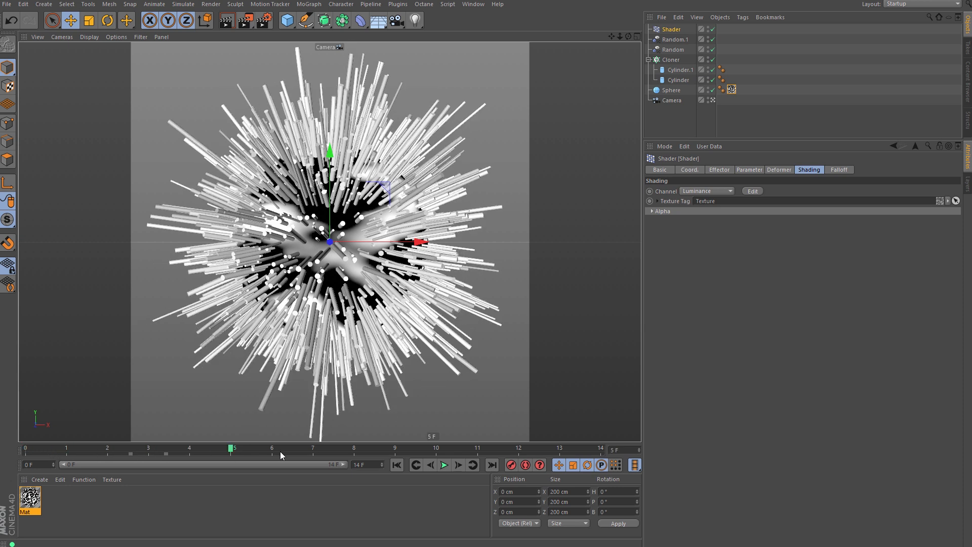
# - Set the height of both cloned cylinders to 2 cm and scrub through the animation
pyautogui.click(678, 80)
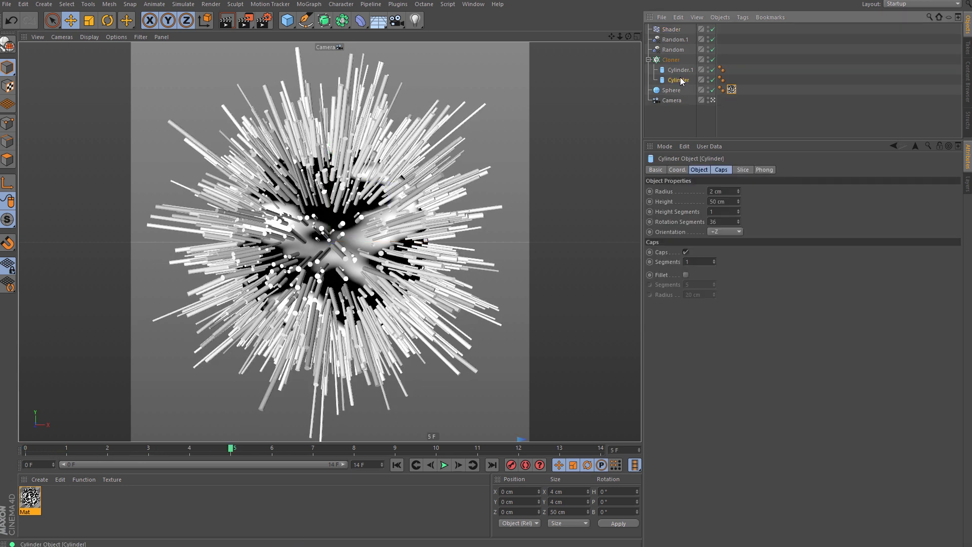
pyautogui.keyDown('ctrl'); pyautogui.click(679, 70); pyautogui.keyUp('ctrl')
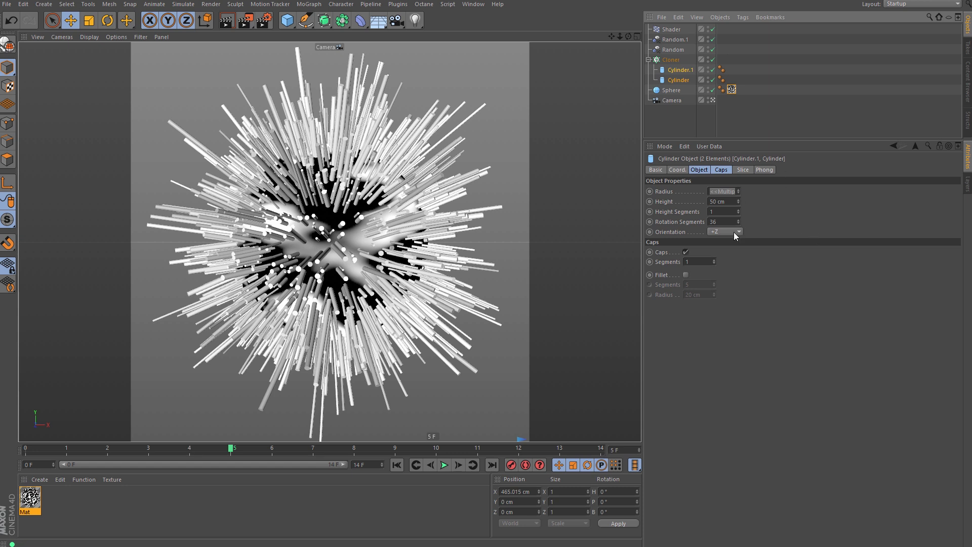
pyautogui.click(700, 170)
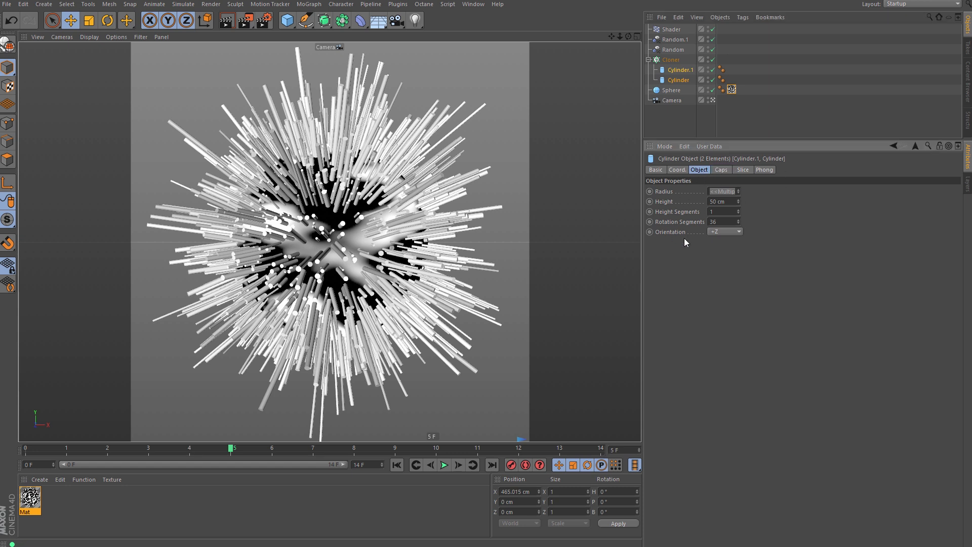
pyautogui.click(730, 202)
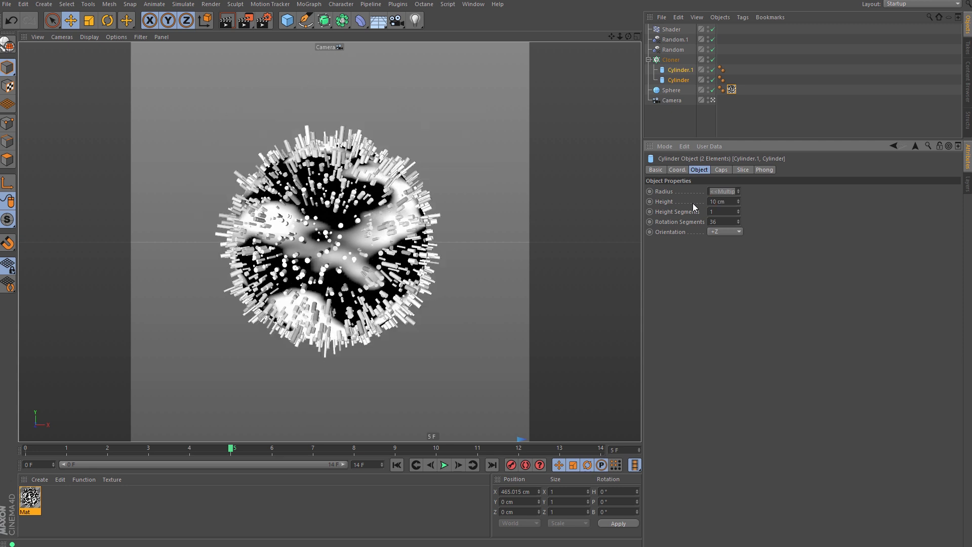
pyautogui.click(720, 202)
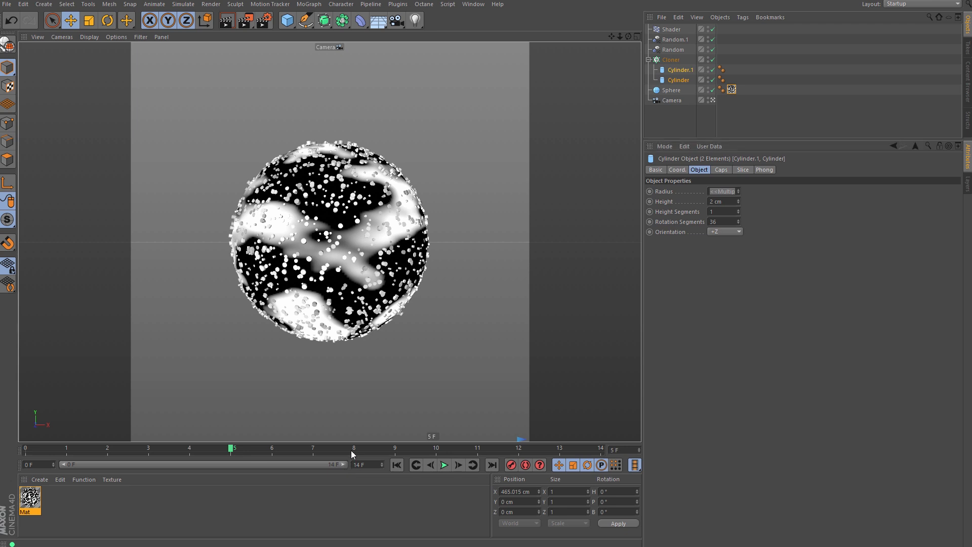
pyautogui.moveTo(352, 450); pyautogui.dragTo(492, 449)
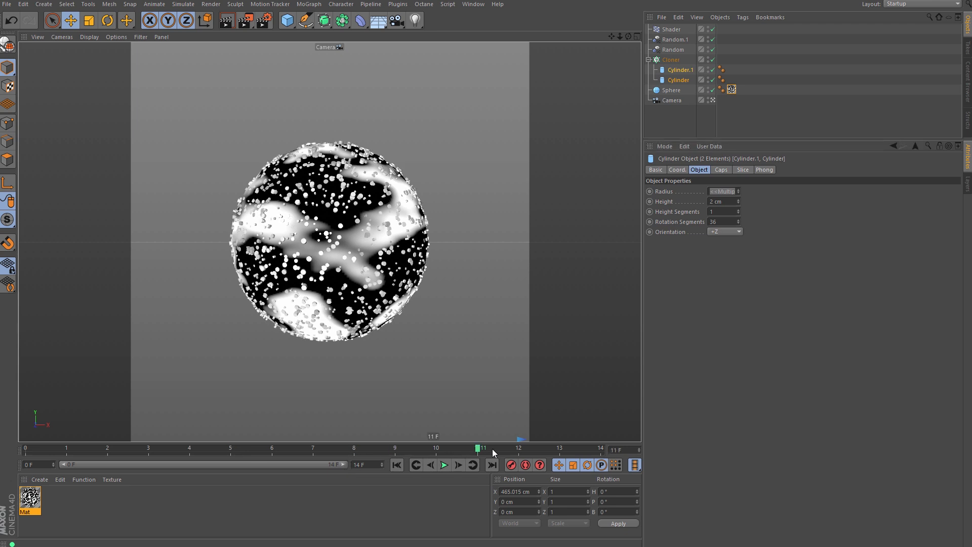
pyautogui.click(362, 449)
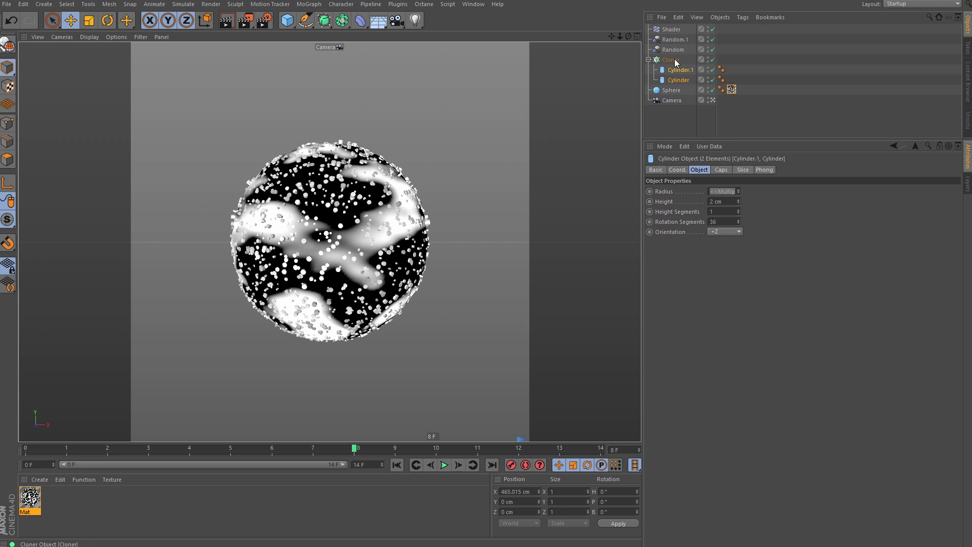
# - Try a Z scale of 10 and then 30 on the Shader effector to lengthen the spikes
pyautogui.click(672, 29)
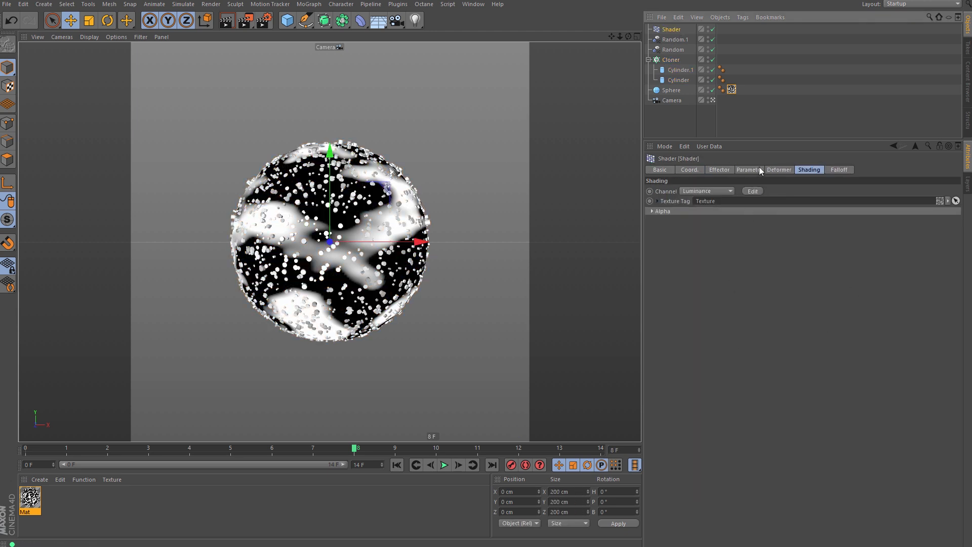
pyautogui.click(750, 170)
pyautogui.click(753, 240)
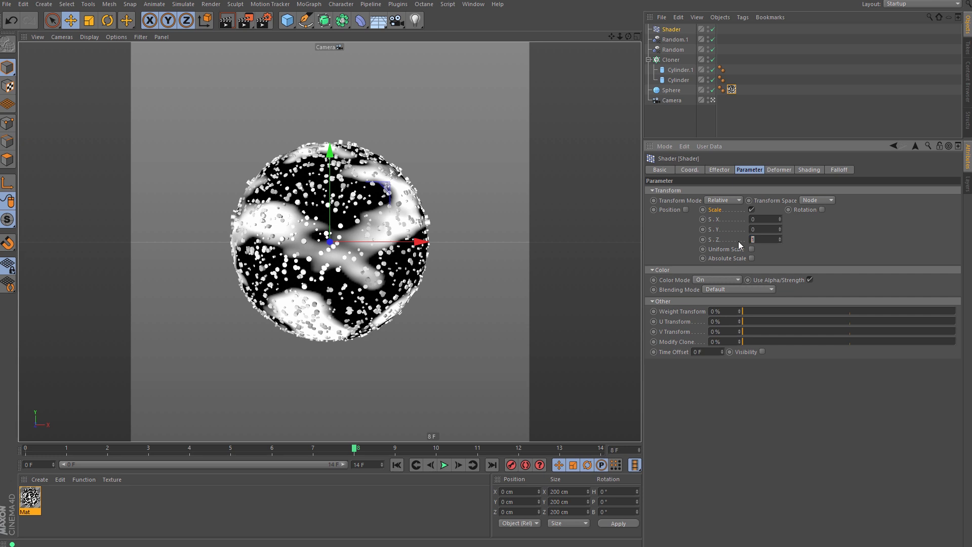
pyautogui.write('10')
pyautogui.press('Return')
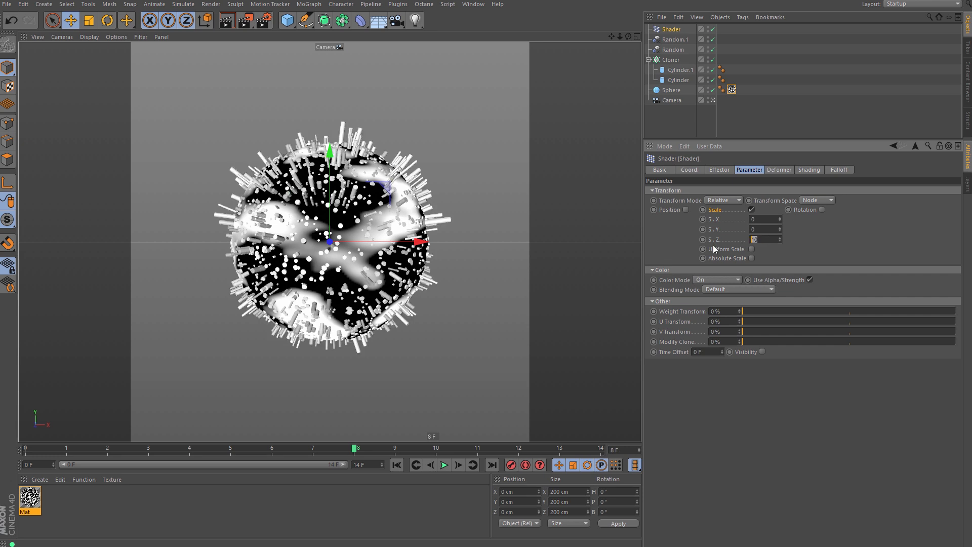
pyautogui.write('30')
pyautogui.press('Return')
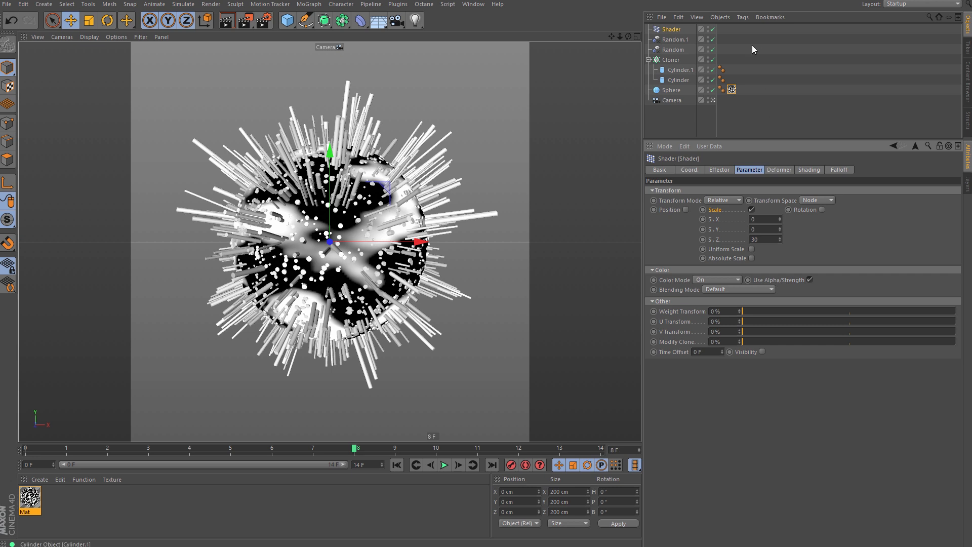
# - Try a Z scale of 2 on the first Random effector, then reduce it to 0.25
pyautogui.click(675, 49)
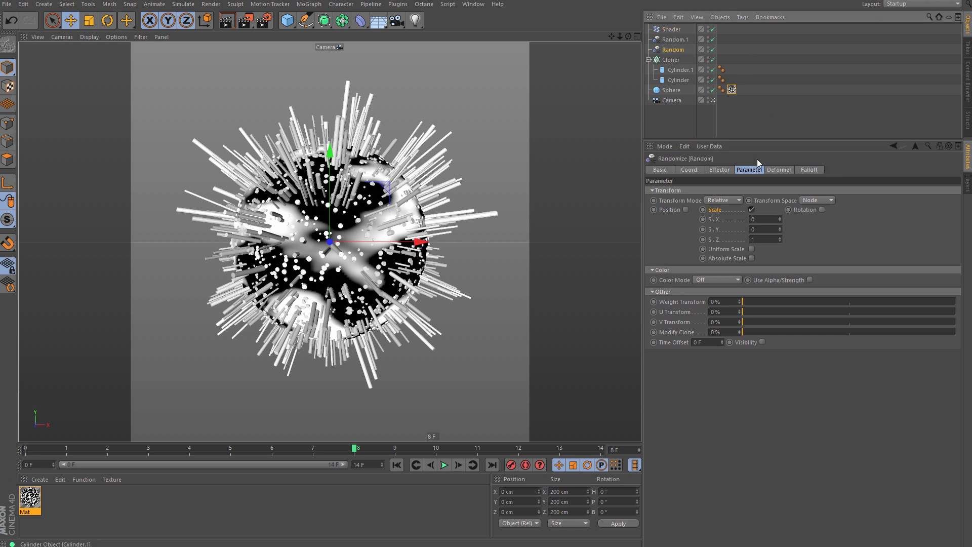
pyautogui.doubleClick(765, 240)
pyautogui.write('2')
pyautogui.press('Return')
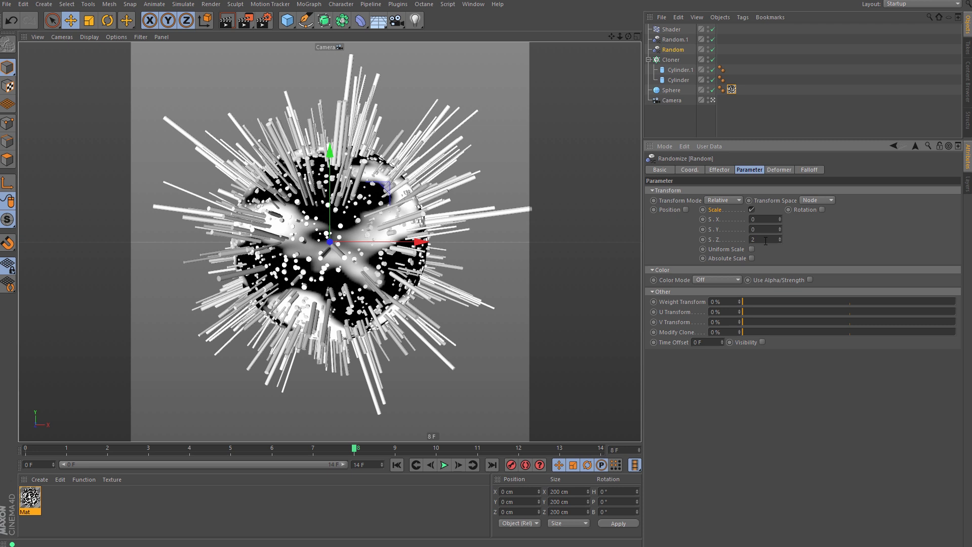
pyautogui.press('BackSpace')
pyautogui.write('.25')
pyautogui.press('Return')
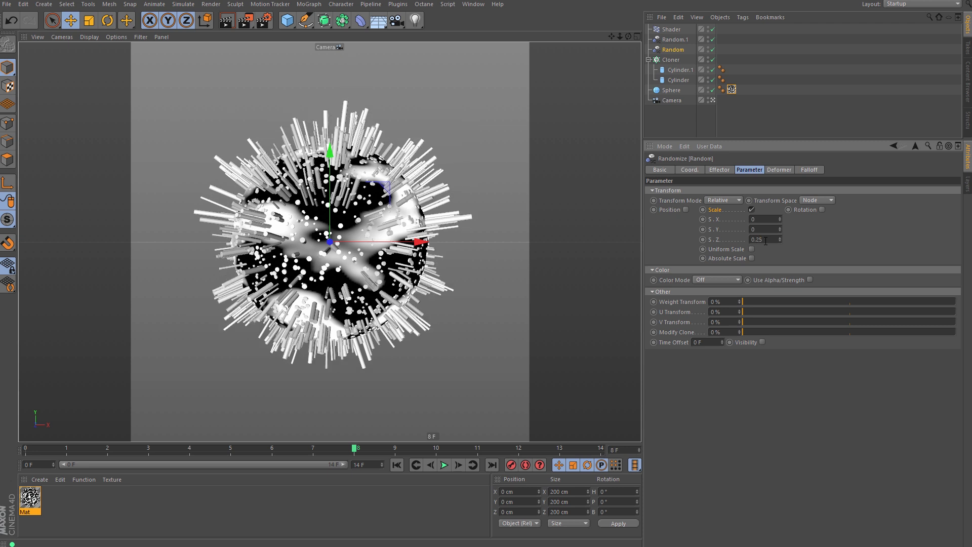
# - Scrub the animation to frame 10 and raise the Shader effector's Z scale to 40, then 60
pyautogui.click(675, 40)
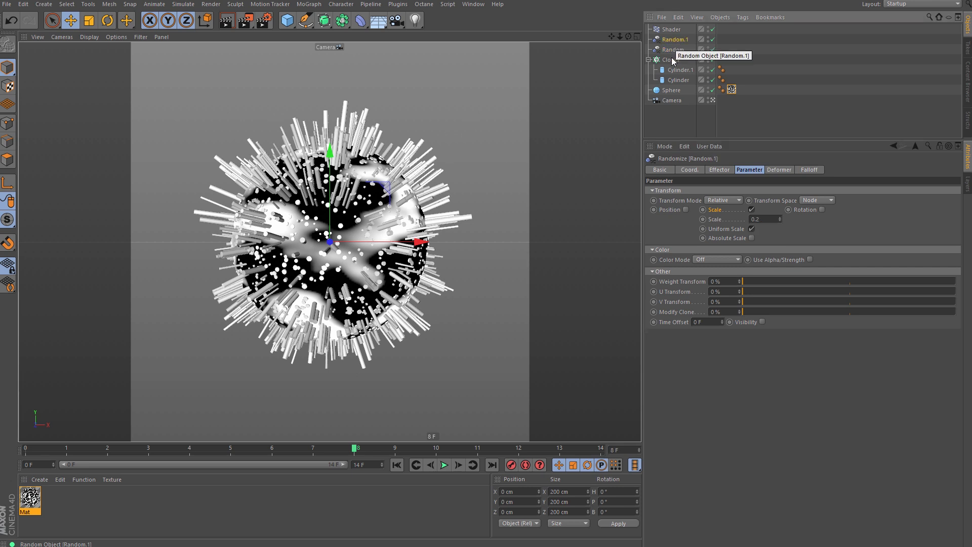
pyautogui.click(671, 29)
pyautogui.moveTo(272, 450); pyautogui.dragTo(436, 451)
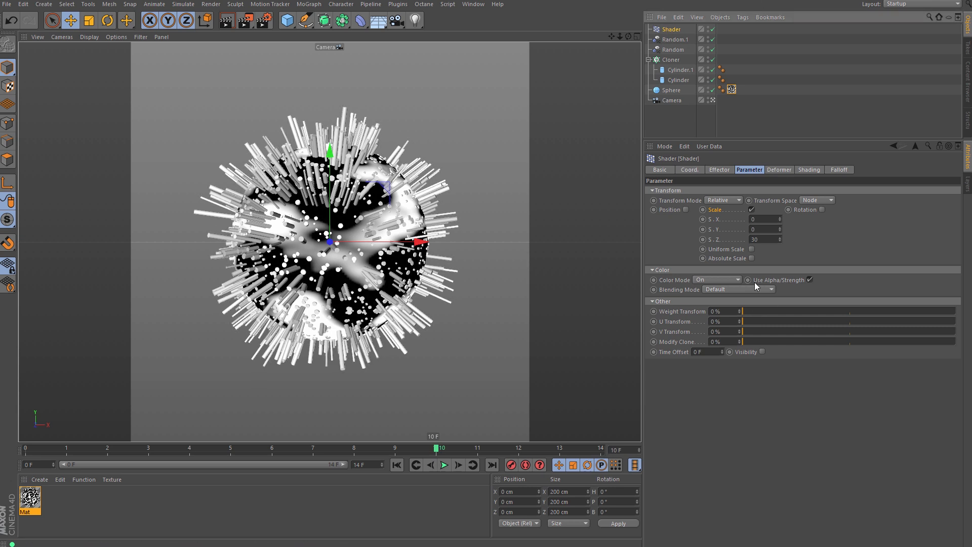
pyautogui.moveTo(780, 239); pyautogui.dragTo(716, 244)
pyautogui.write('40')
pyautogui.press('Return')
pyautogui.write('6')
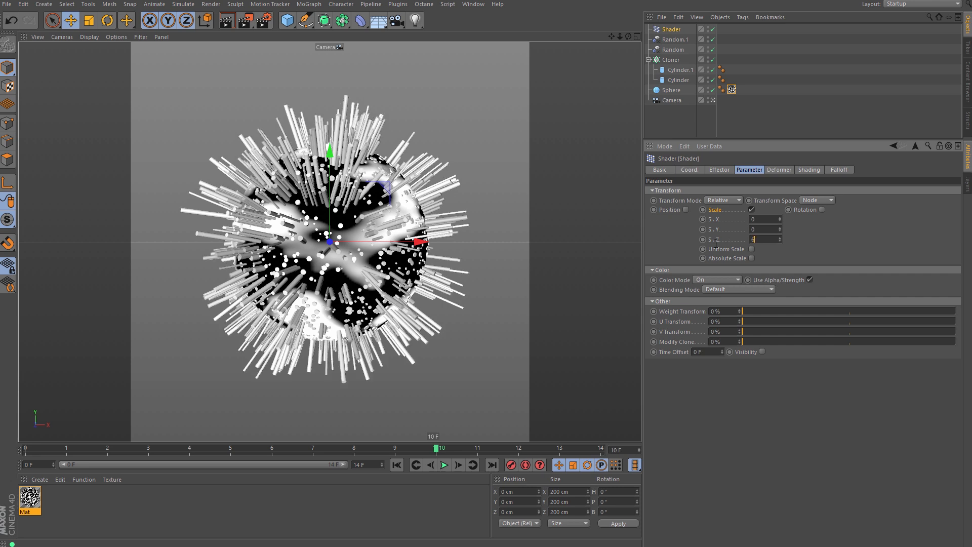
pyautogui.write('0')
pyautogui.press('Return')
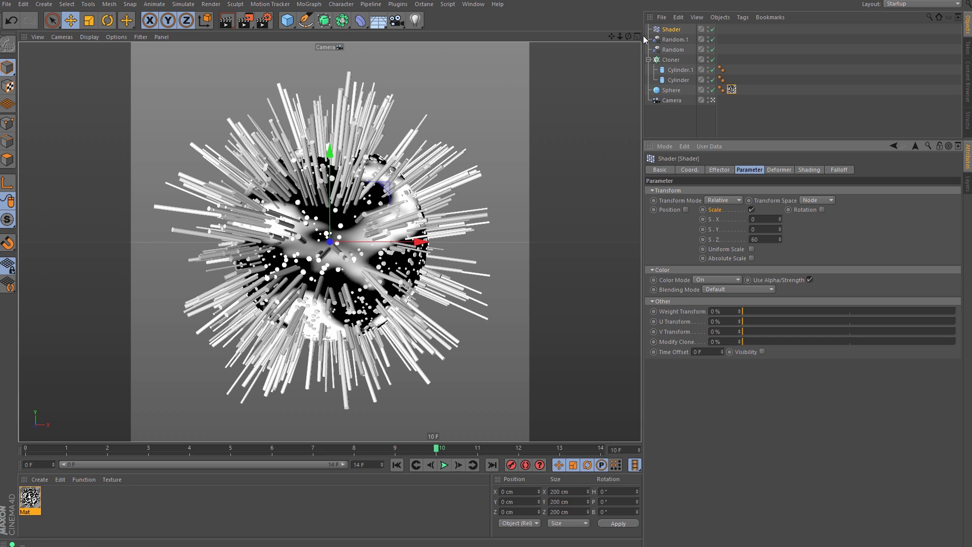
# - Set the Cloner's clone count on the sphere to 8000
pyautogui.click(671, 60)
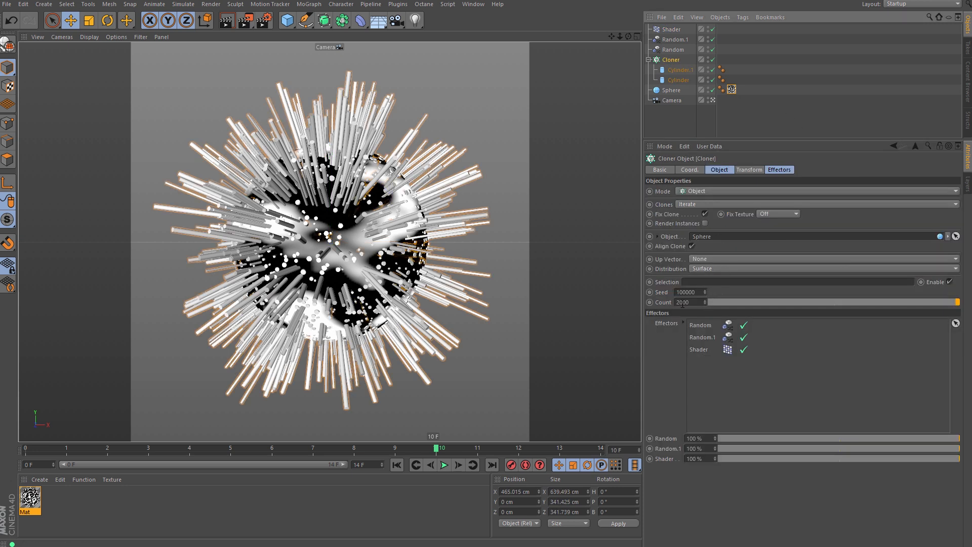
pyautogui.click(678, 302)
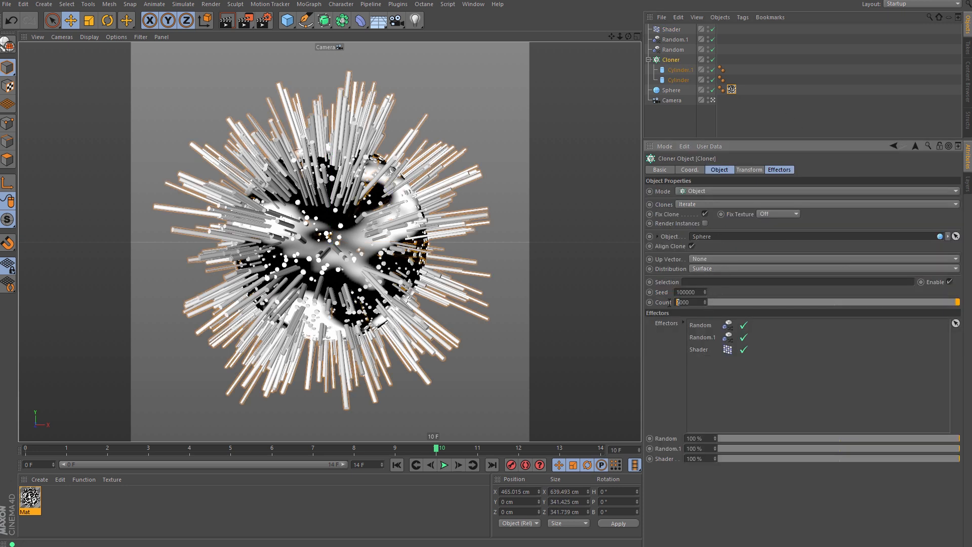
pyautogui.write('8')
pyautogui.press('Return')
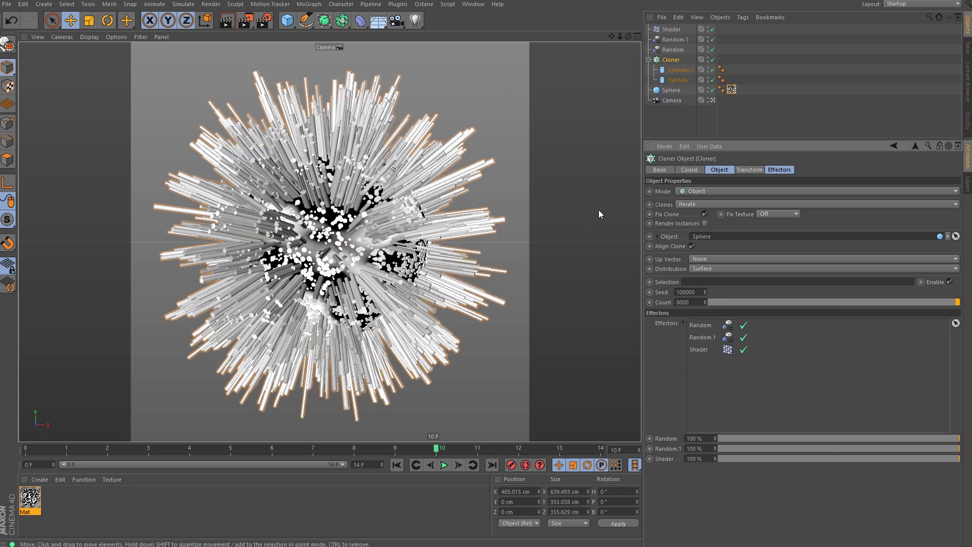
# - Set the Global Scale of the noise in the sphere material's Luminance texture to 400%
pyautogui.click(731, 90)
pyautogui.doubleClick(737, 192)
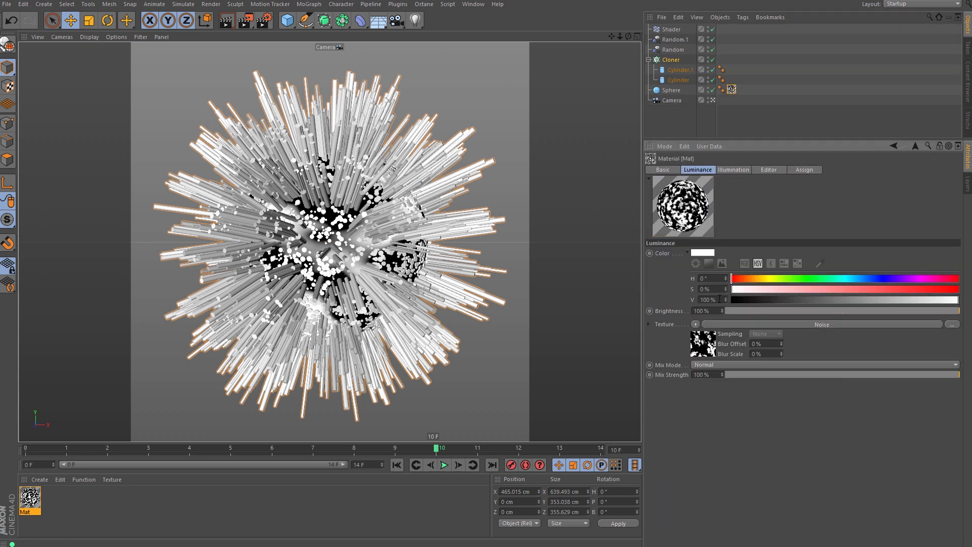
pyautogui.click(704, 347)
pyautogui.doubleClick(729, 310)
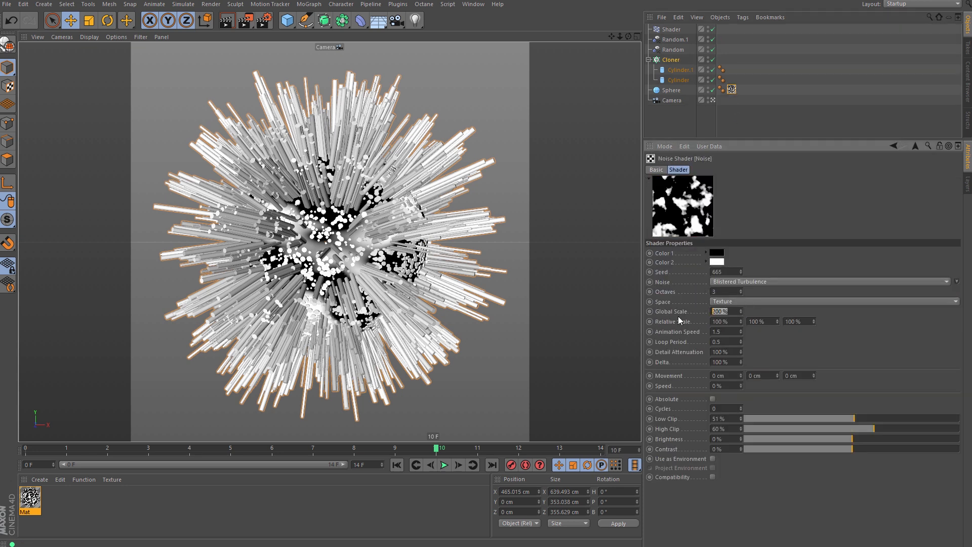
pyautogui.write('400')
pyautogui.press('Return')
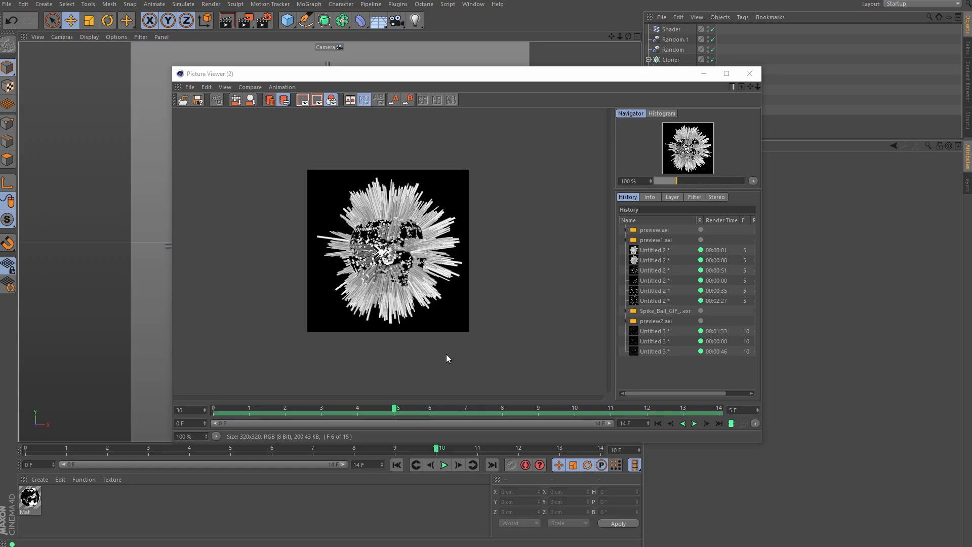
# - Play back the rendered spike ball preview at 10 frames per second, zoomed in, and close the Picture Viewer
pyautogui.scroll(2, 446, 356)
pyautogui.click(694, 424)
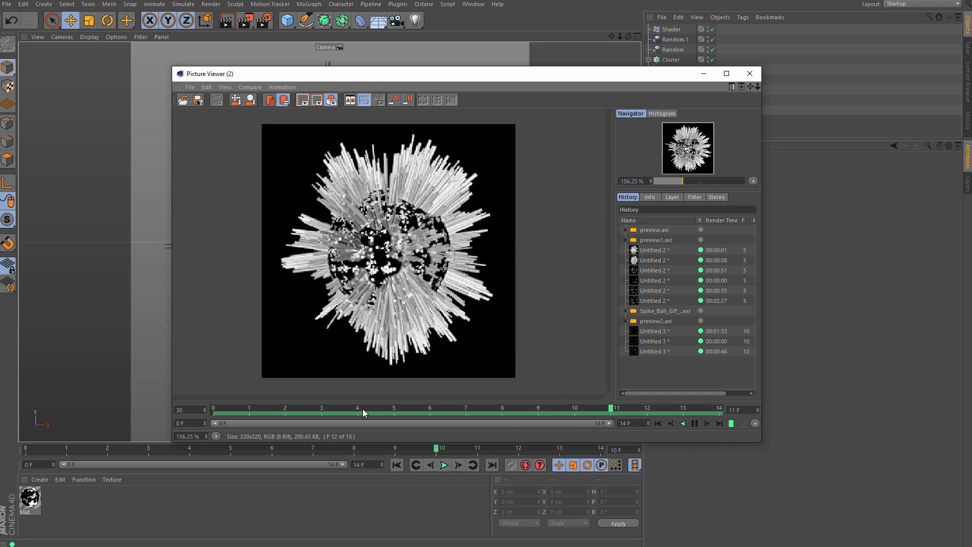
pyautogui.moveTo(188, 411); pyautogui.dragTo(168, 408)
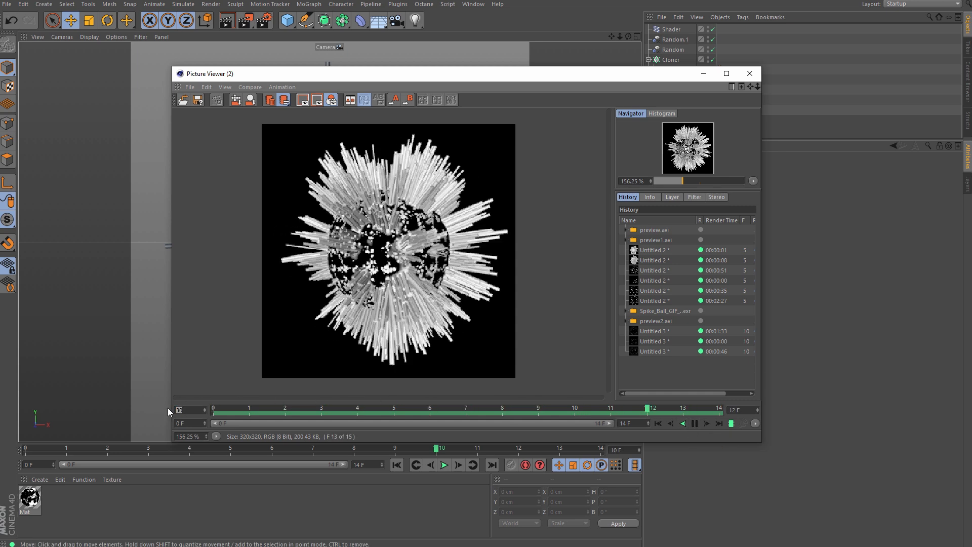
pyautogui.write('10')
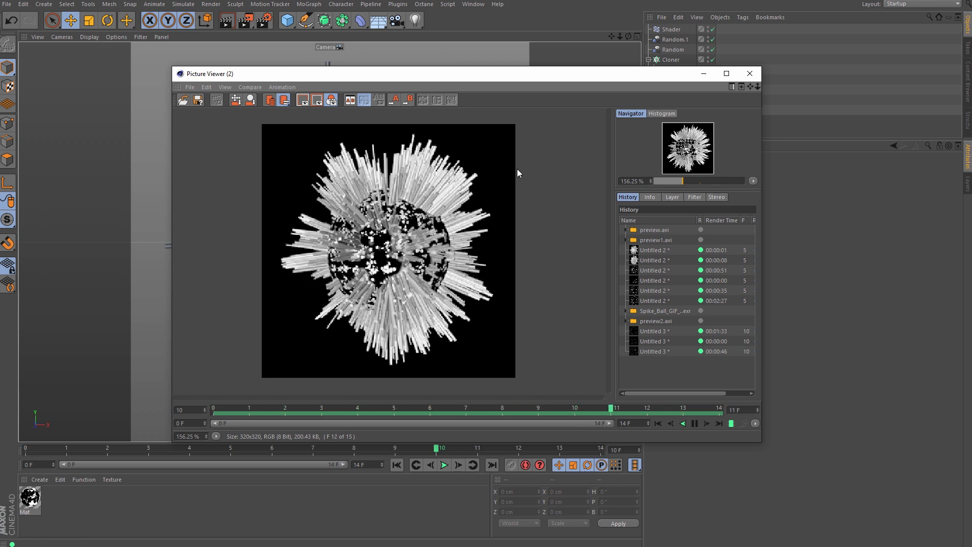
pyautogui.click(750, 73)
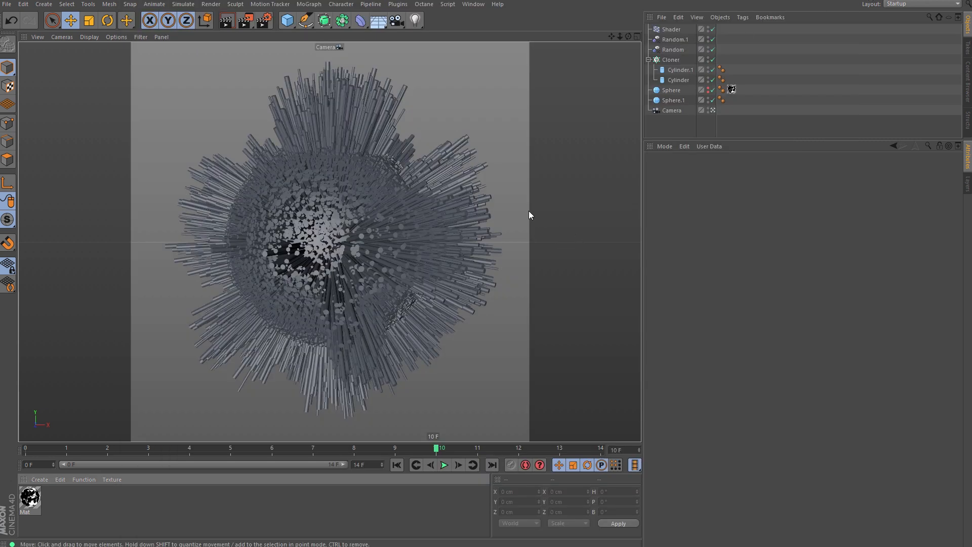
# - Add an HDRI Studio rig to the scene and load HDRI STUDIO vol2 019 from the Pro Studios collection
pyautogui.click(399, 5)
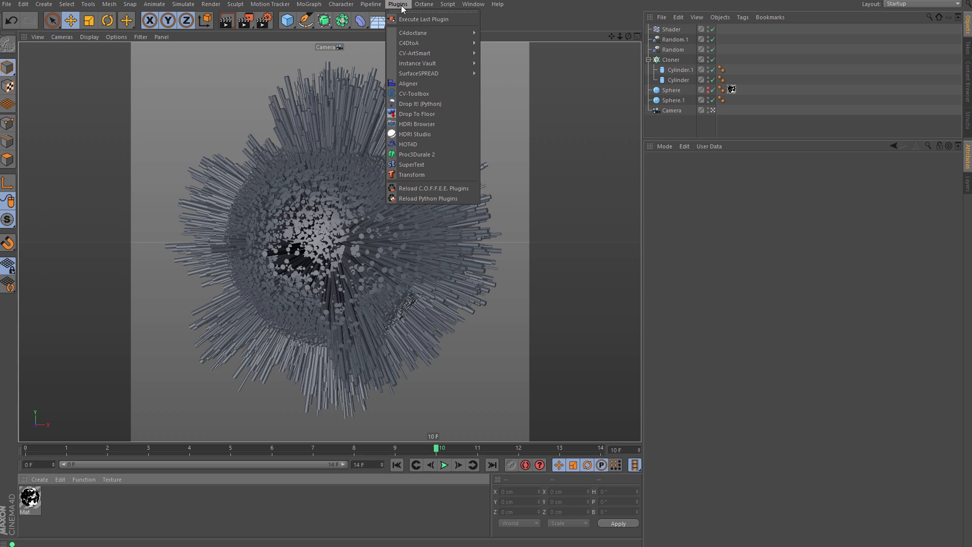
pyautogui.click(429, 134)
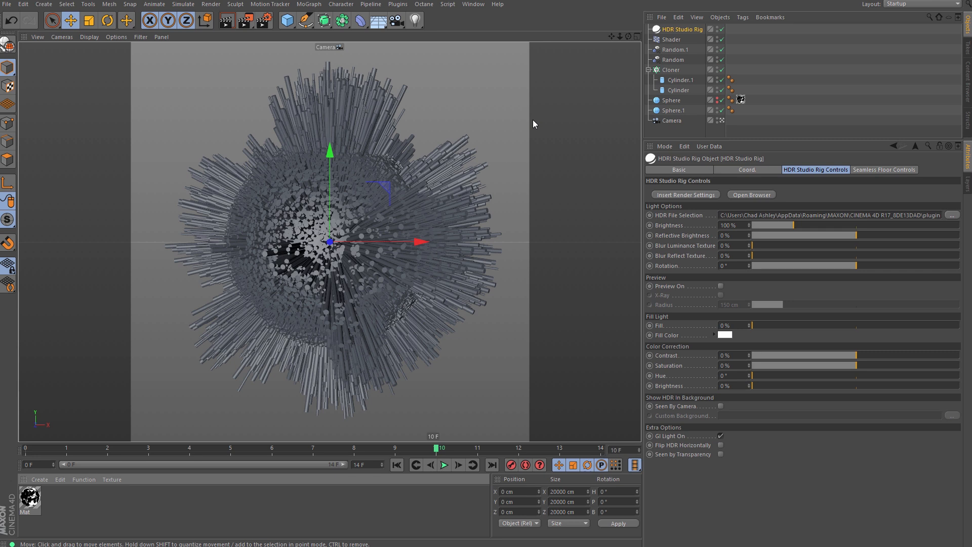
pyautogui.click(748, 194)
pyautogui.moveTo(564, 113); pyautogui.dragTo(602, 90)
pyautogui.moveTo(788, 143); pyautogui.dragTo(794, 189)
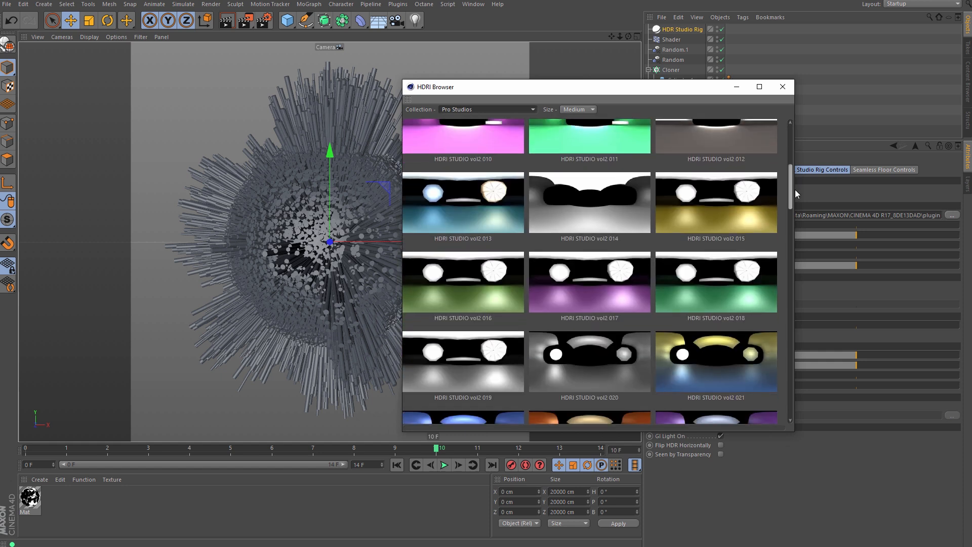
pyautogui.click(474, 314)
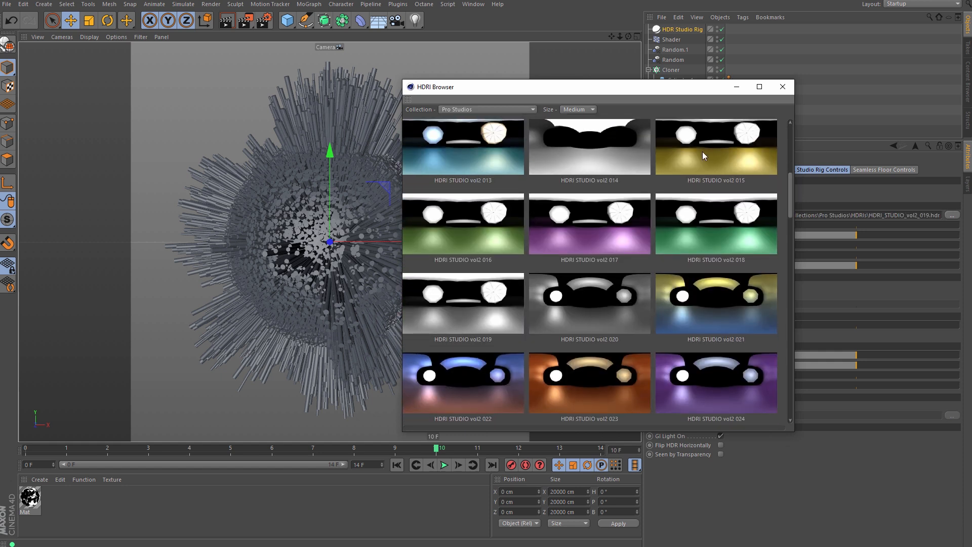
pyautogui.click(782, 87)
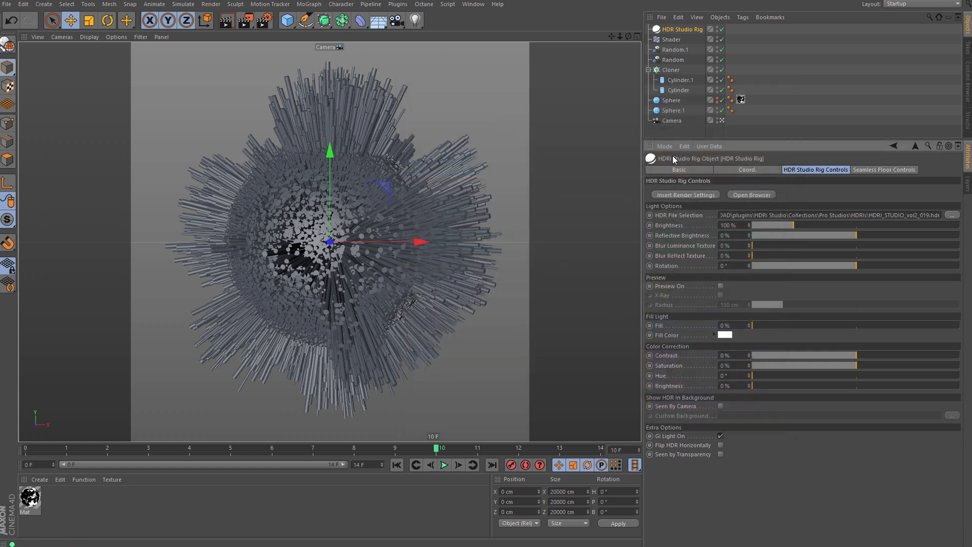
# - Show the HDRI rig's preview sphere and disable Layer Color shading in the viewport
pyautogui.click(721, 286)
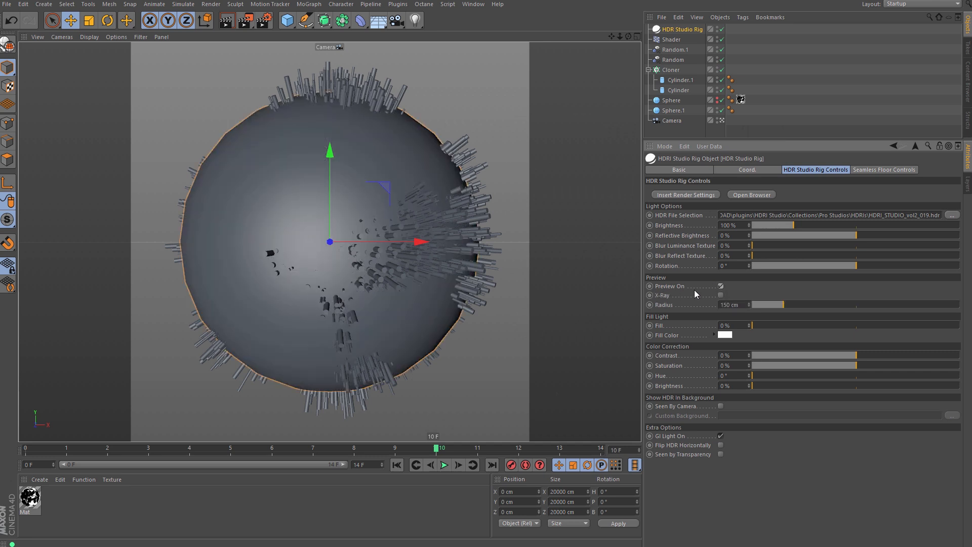
pyautogui.click(117, 37)
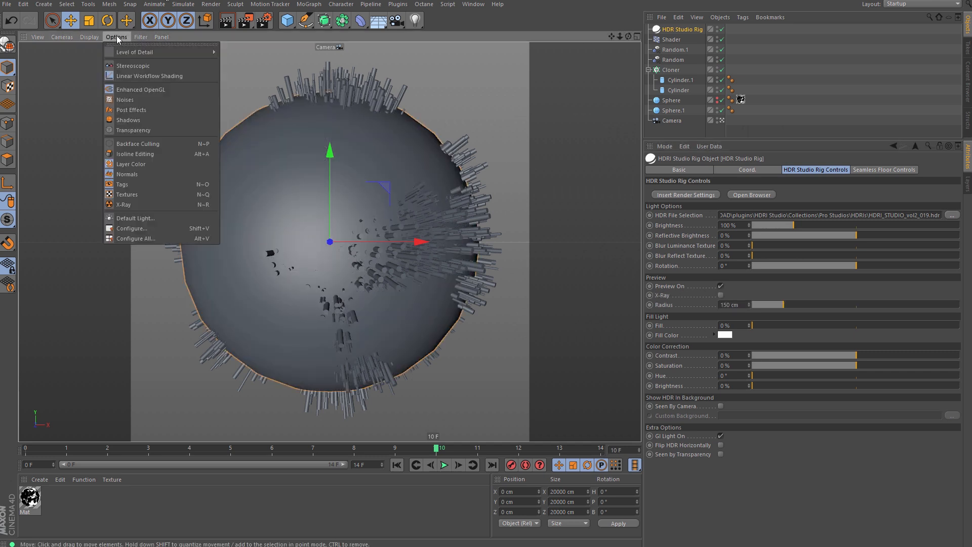
pyautogui.click(131, 163)
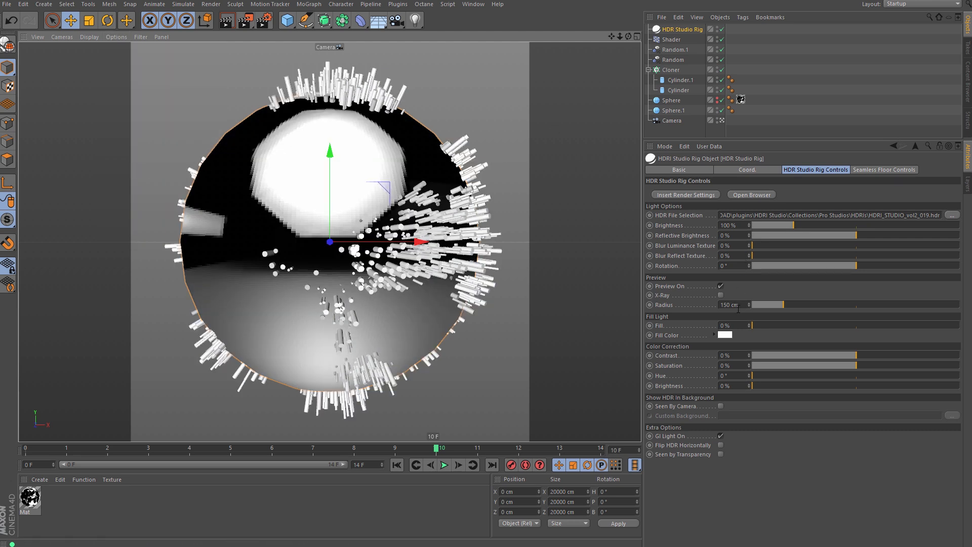
# - Set the HDRI rig's light rotation to -90° and hide its preview sphere
pyautogui.moveTo(740, 268); pyautogui.dragTo(703, 268)
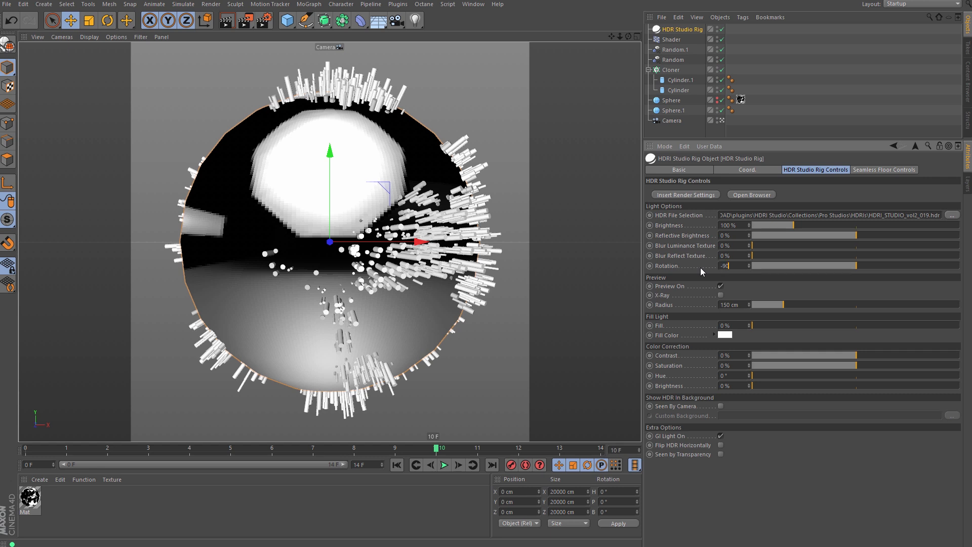
pyautogui.press('Return')
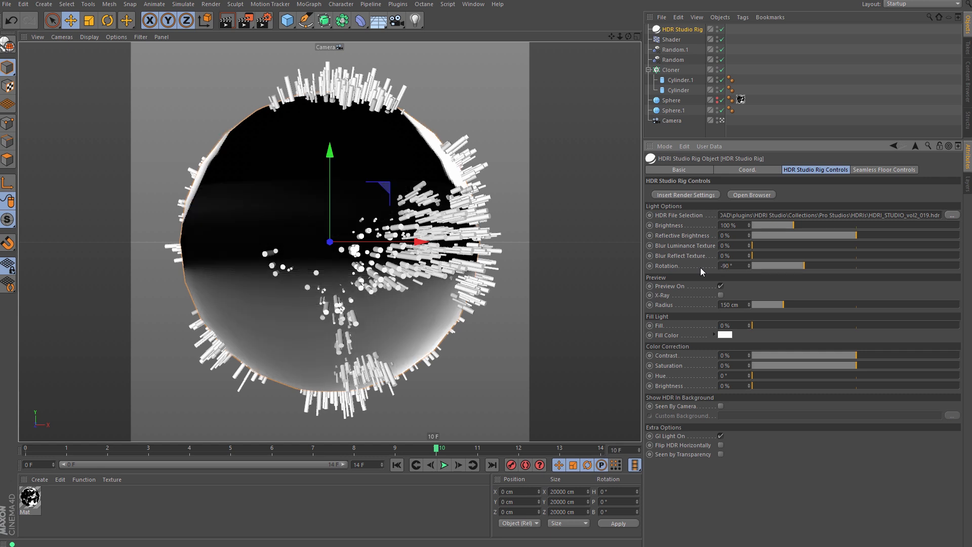
pyautogui.click(720, 286)
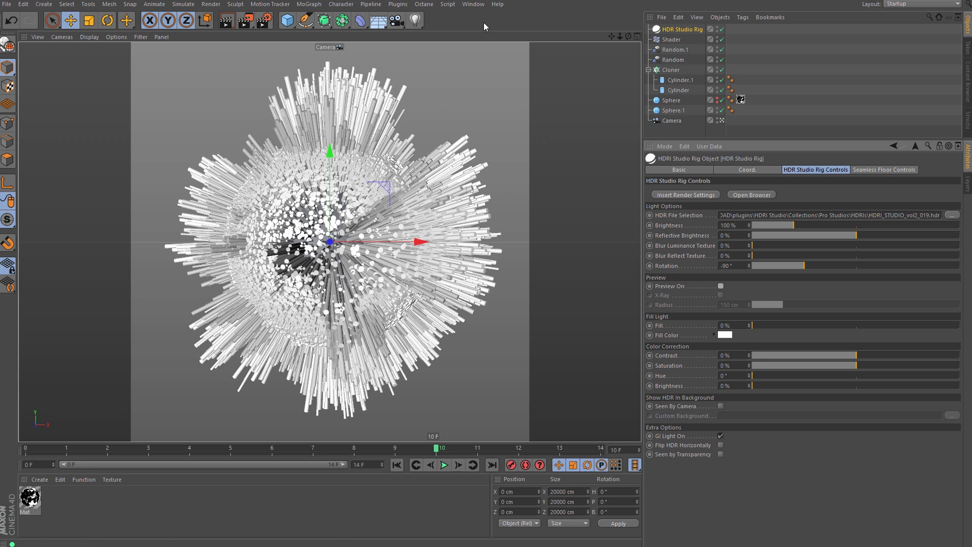
# - Insert the HDRI rig's render presets into the render settings and activate the GI Low preset
pyautogui.click(264, 21)
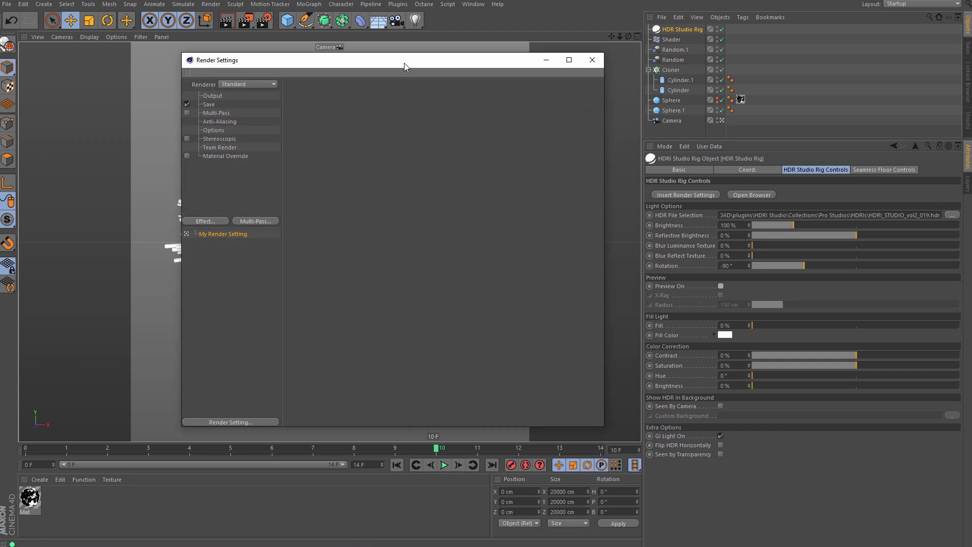
pyautogui.moveTo(404, 63); pyautogui.dragTo(309, 64)
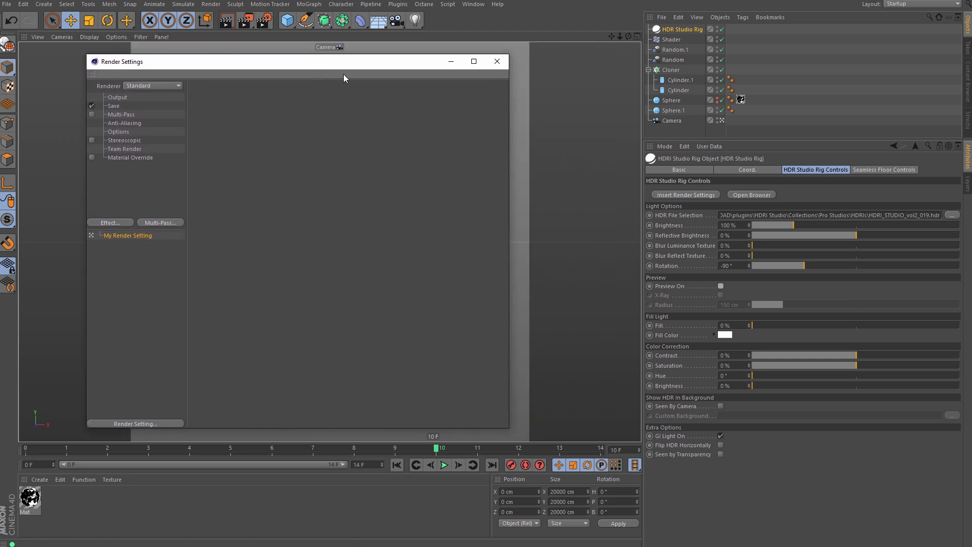
pyautogui.click(685, 195)
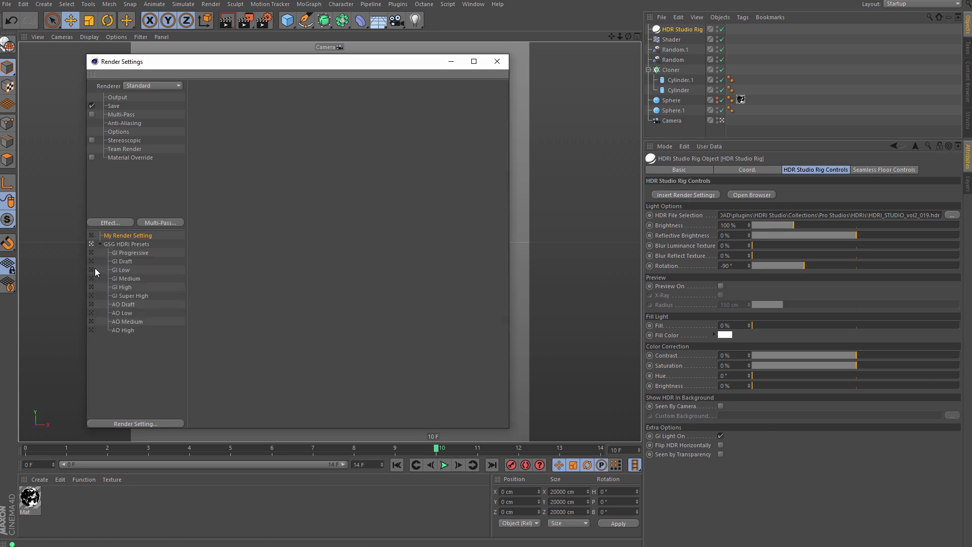
pyautogui.click(92, 270)
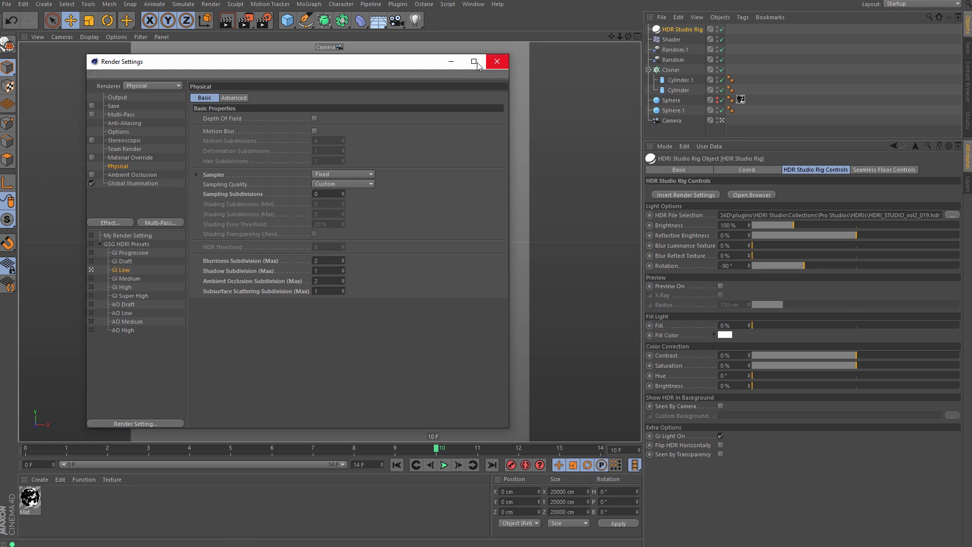
# - Set the GI Low output resolution to 500 x 500 pixels with the ratio locked and close the render settings
pyautogui.click(121, 97)
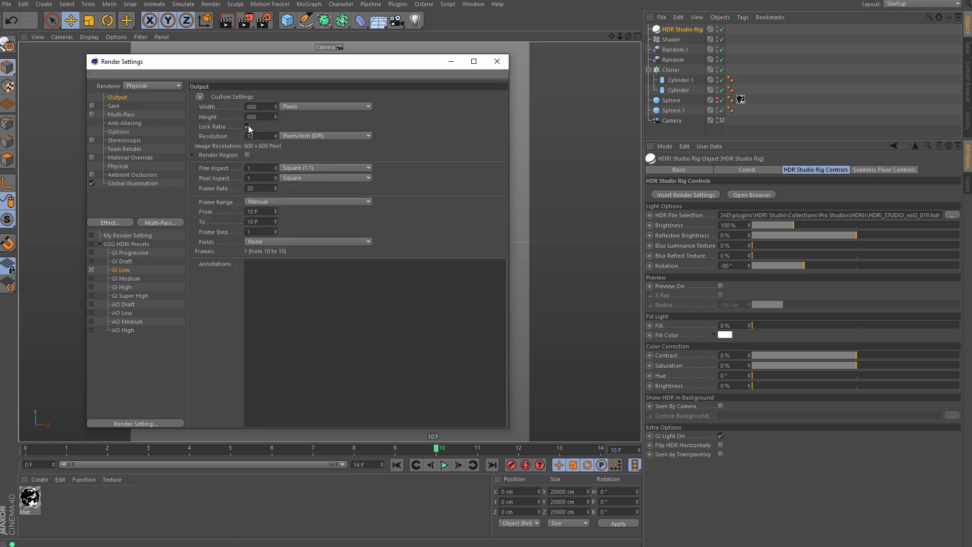
pyautogui.doubleClick(262, 107)
pyautogui.write('500')
pyautogui.press('Return')
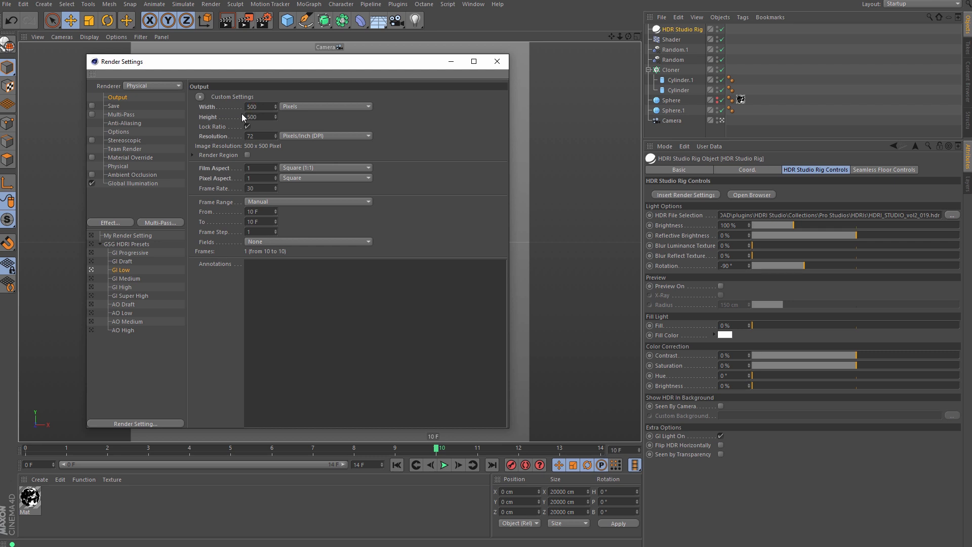
pyautogui.click(497, 62)
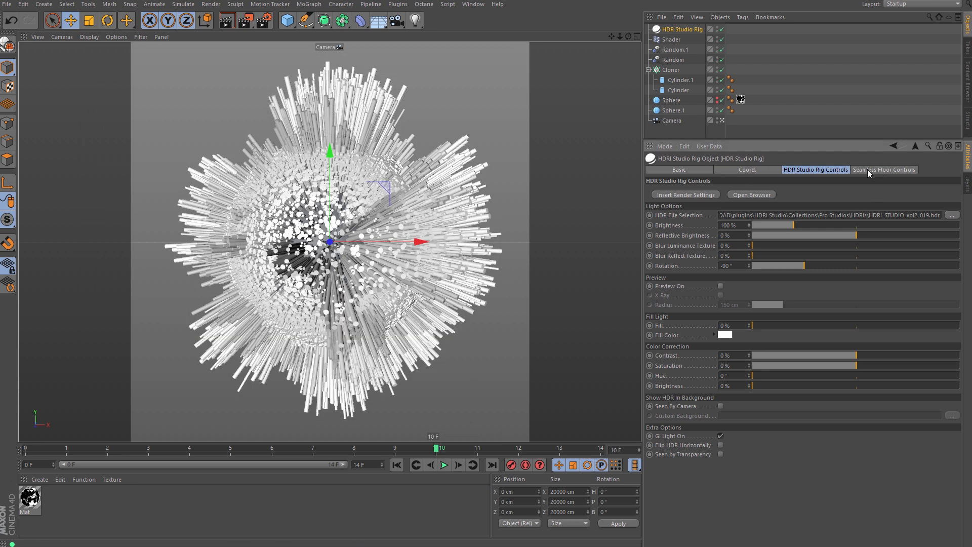
# - Set the first colour of the HDRI rig's floor gradient to a 12% value and turn off the floor
pyautogui.click(886, 166)
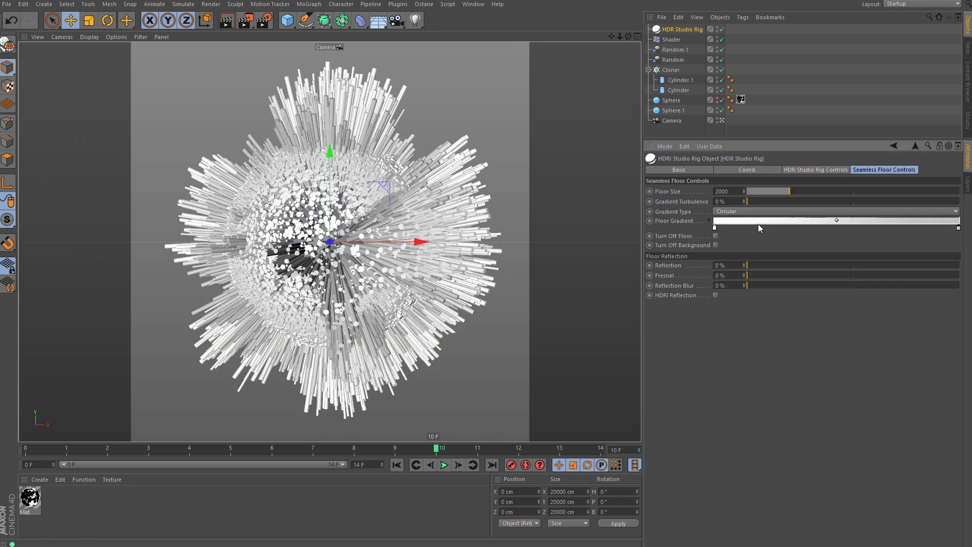
pyautogui.doubleClick(714, 228)
pyautogui.click(698, 248)
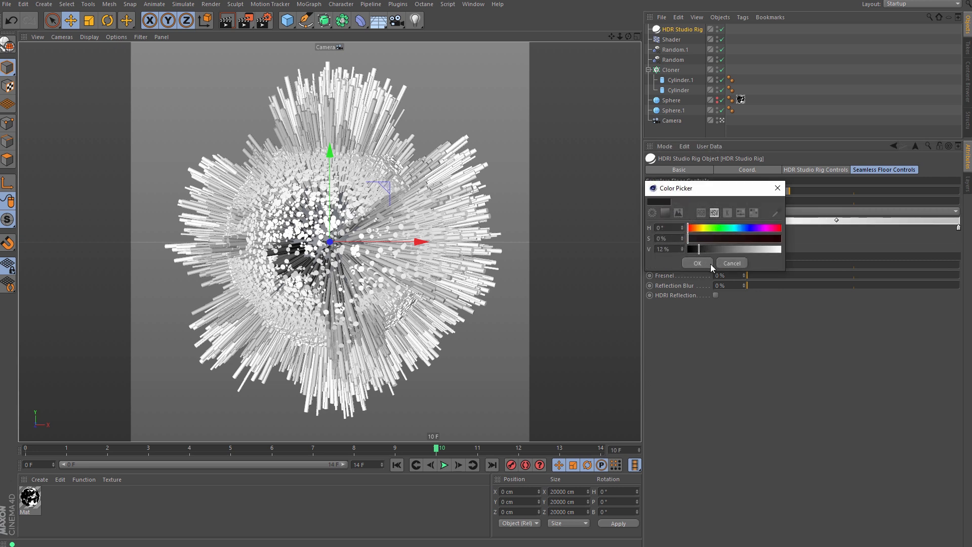
pyautogui.click(698, 263)
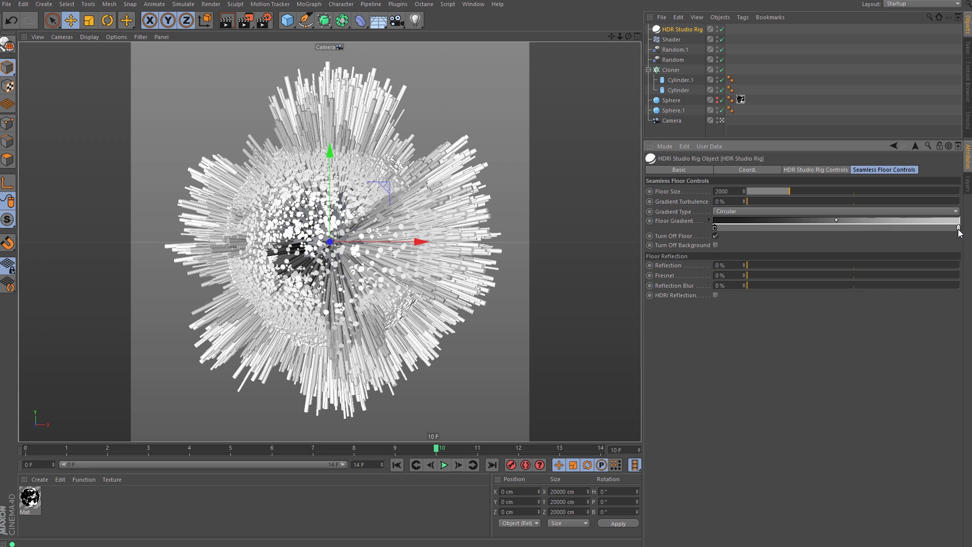
# - Darken the end colour of the floor gradient to nearly black
pyautogui.doubleClick(958, 230)
pyautogui.moveTo(955, 250); pyautogui.dragTo(930, 253)
pyautogui.click(938, 265)
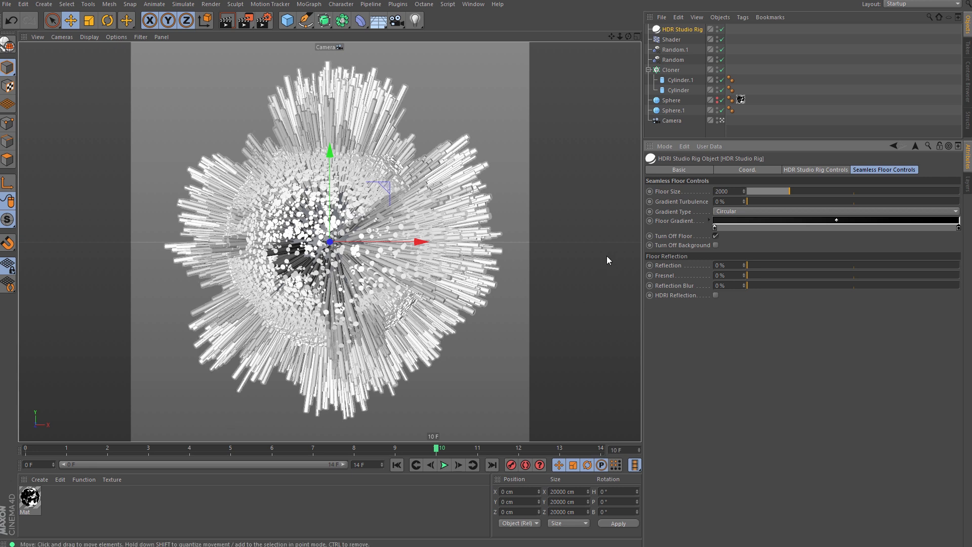
# - Create a new material, apply it to the inner sphere Sphere.1, and select its texture tag
pyautogui.click(675, 111)
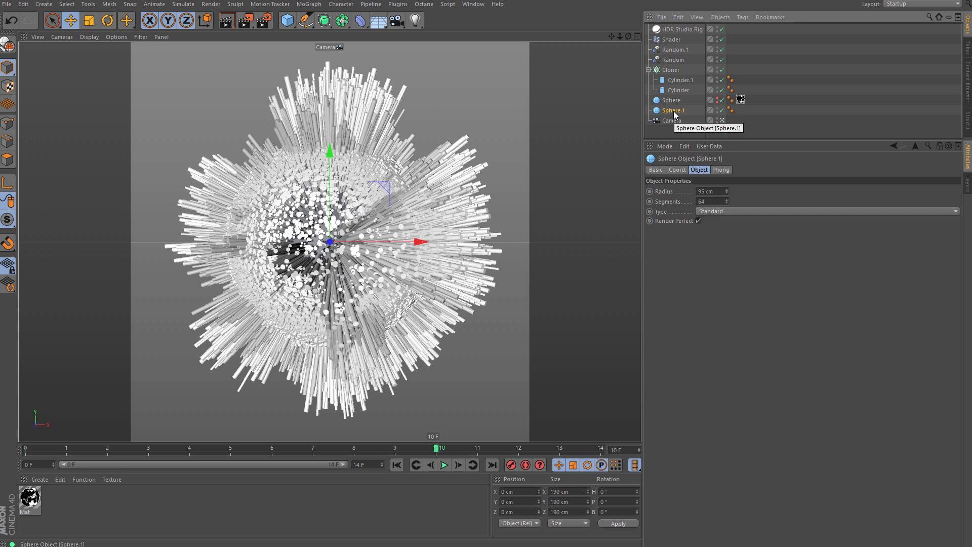
pyautogui.doubleClick(115, 508)
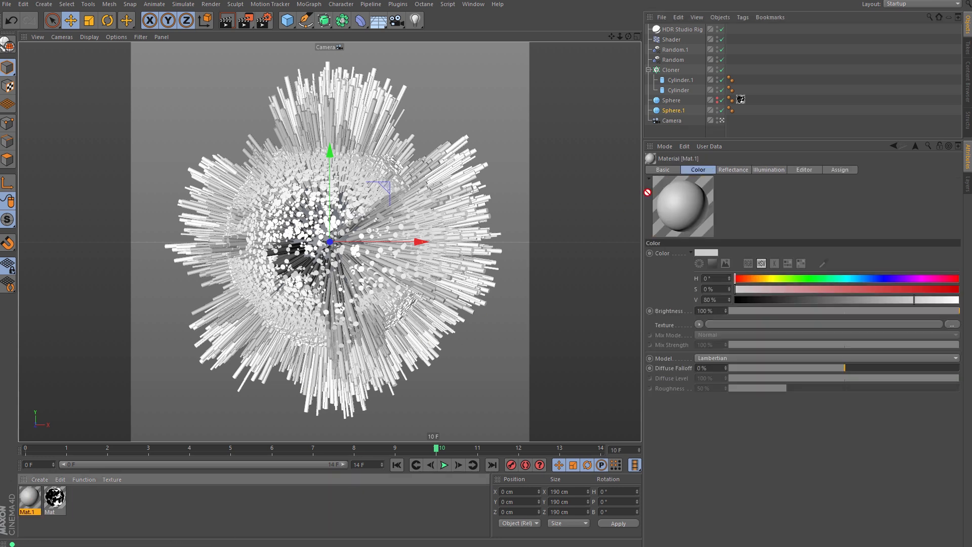
pyautogui.moveTo(647, 192); pyautogui.dragTo(685, 111)
pyautogui.click(738, 113)
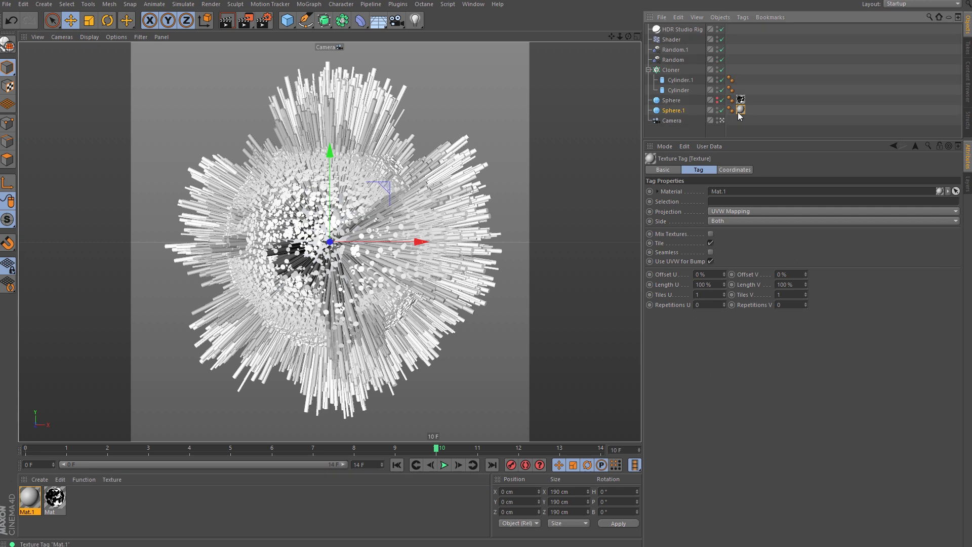
# - Turn the inner sphere's material fully black by setting its color brightness to 0% and disabling its Reflectance channel
pyautogui.doubleClick(738, 114)
pyautogui.click(743, 311)
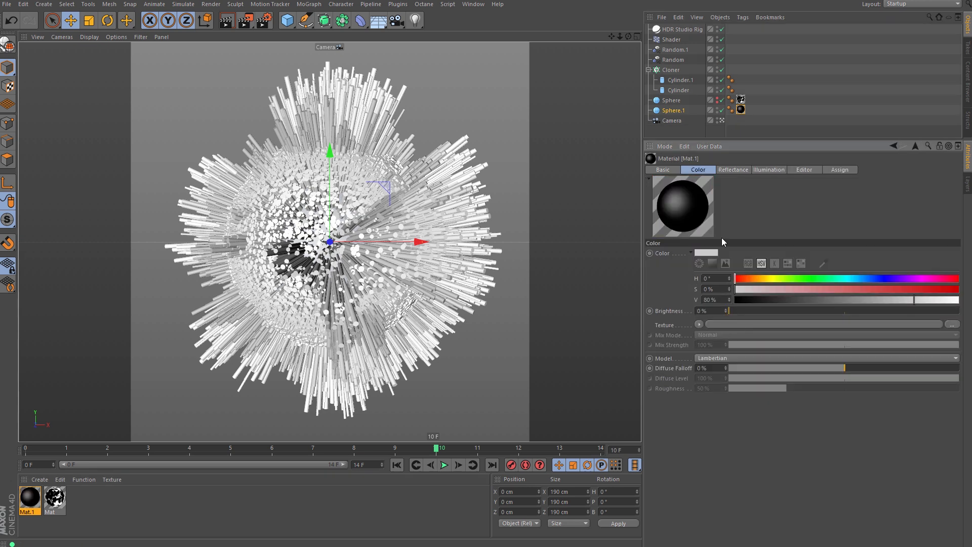
pyautogui.click(739, 168)
pyautogui.click(660, 168)
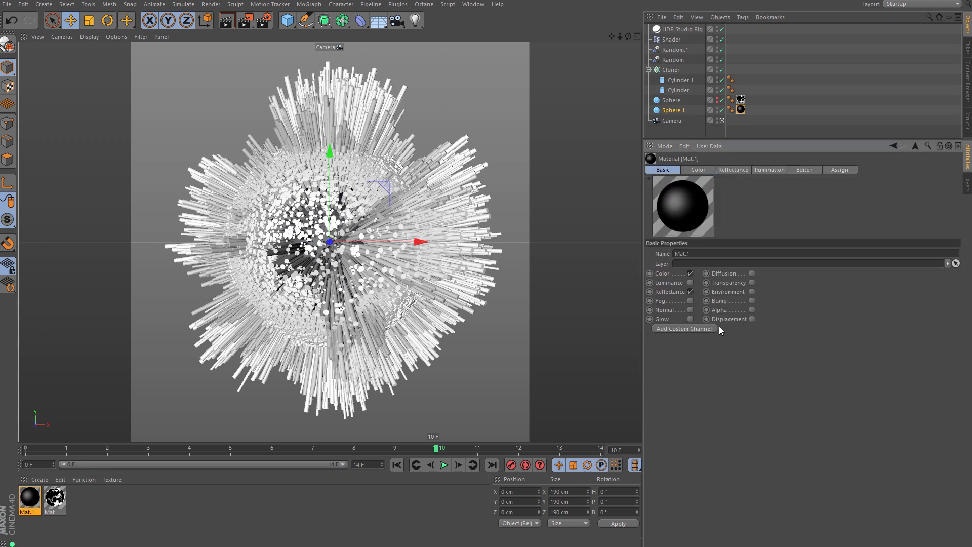
pyautogui.click(690, 292)
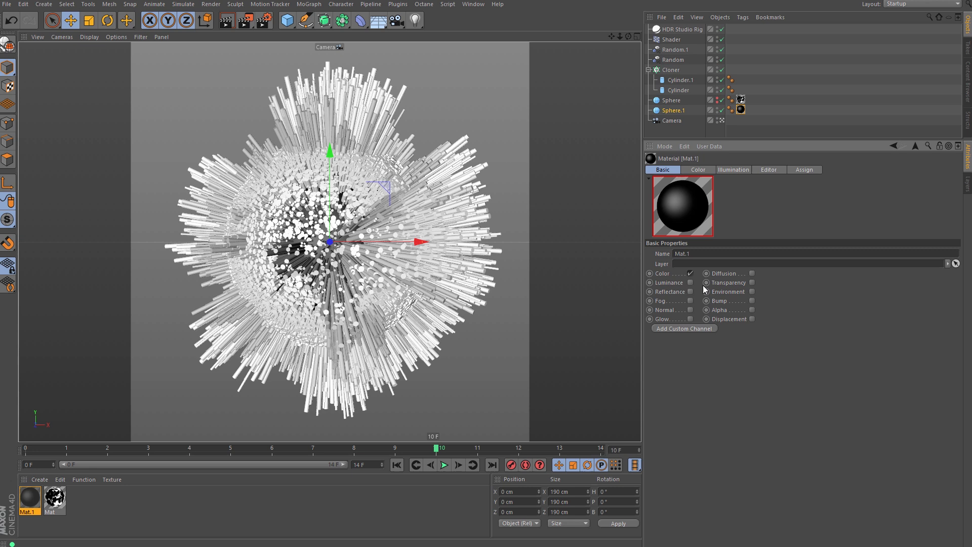
pyautogui.click(267, 508)
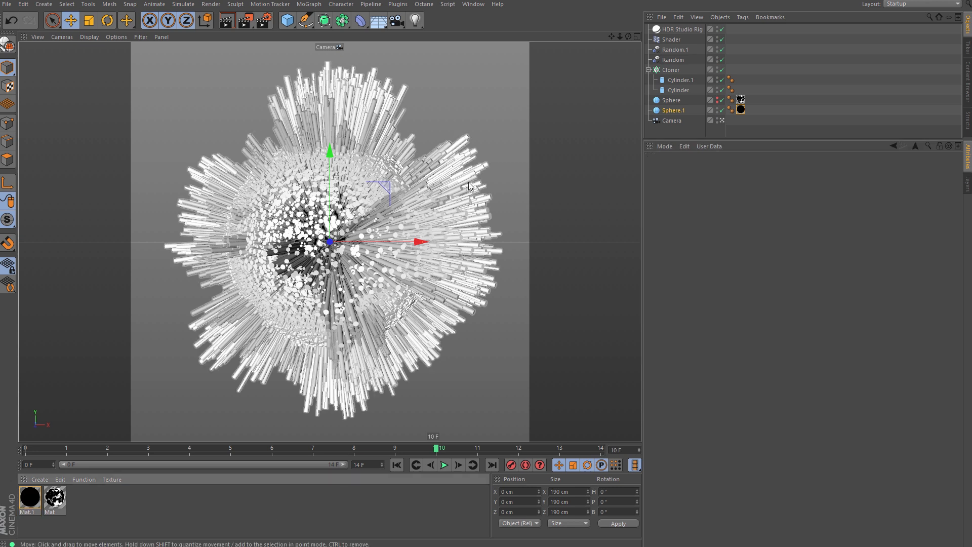
# - Create another new material and set its color brightness to 10%
pyautogui.doubleClick(99, 497)
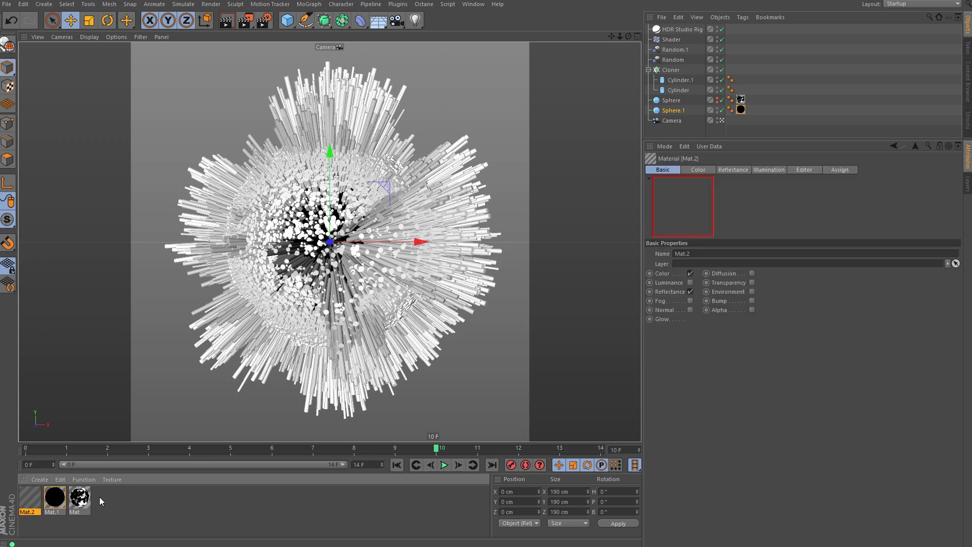
pyautogui.doubleClick(32, 501)
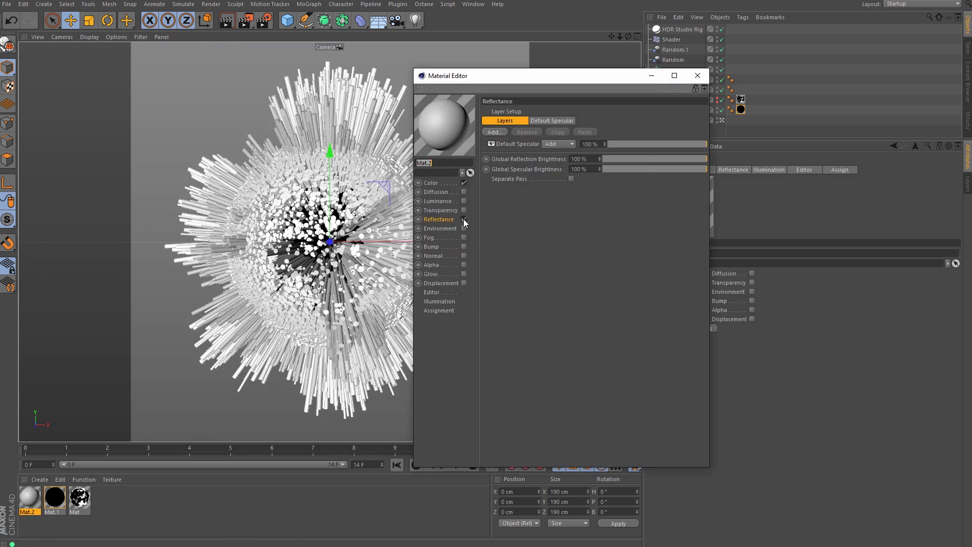
pyautogui.click(431, 184)
pyautogui.moveTo(550, 170); pyautogui.dragTo(471, 174)
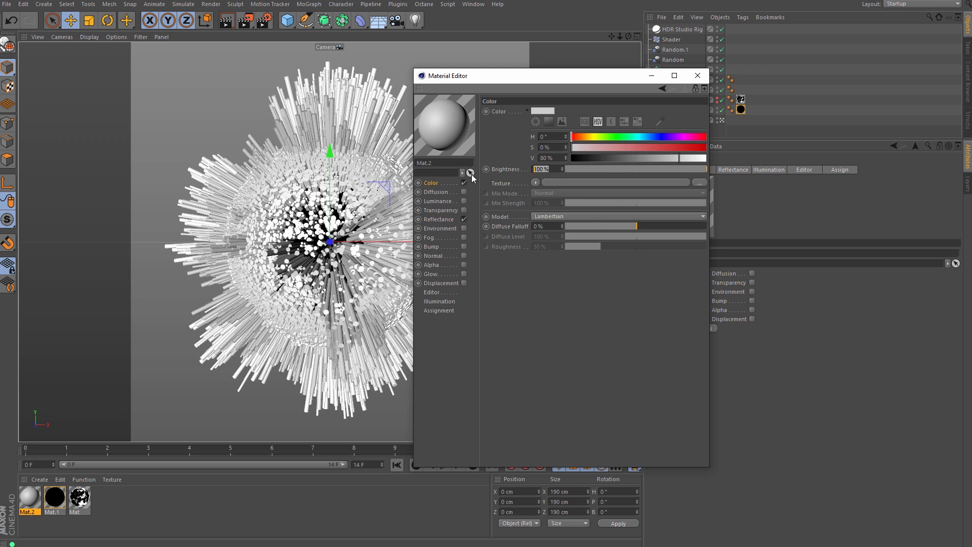
pyautogui.write('10')
pyautogui.press('Return')
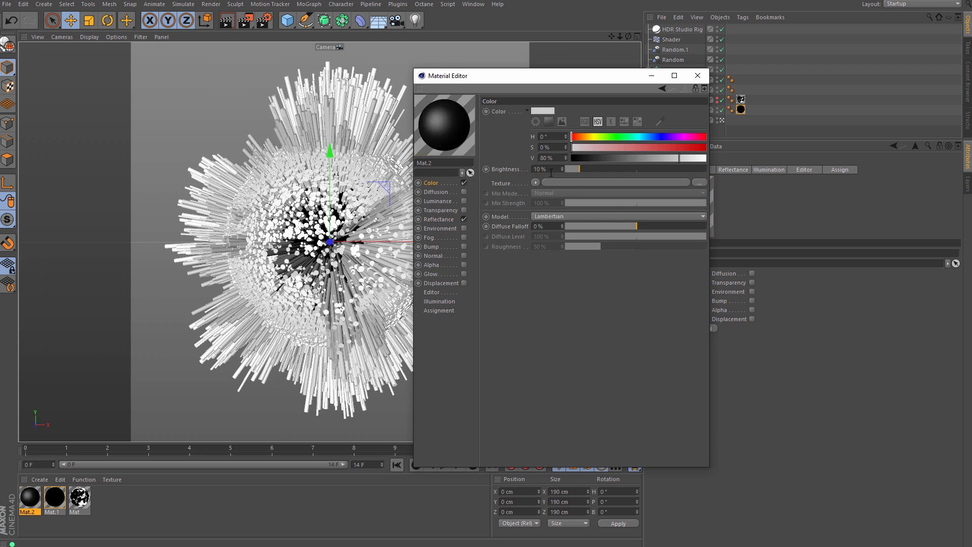
# - Replace the new material's default specular with a Beckmann reflectance layer and set its roughness to 20%
pyautogui.click(441, 220)
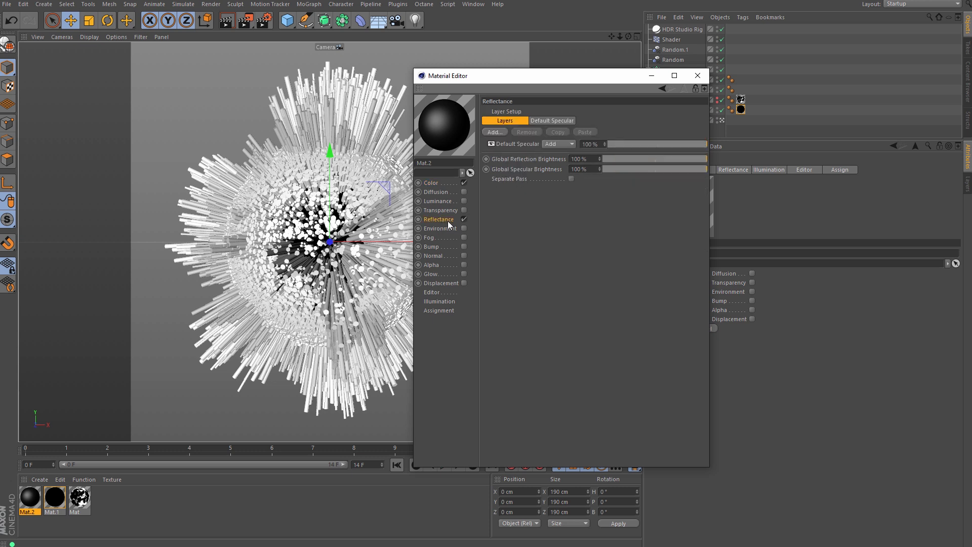
pyautogui.click(525, 146)
pyautogui.click(528, 132)
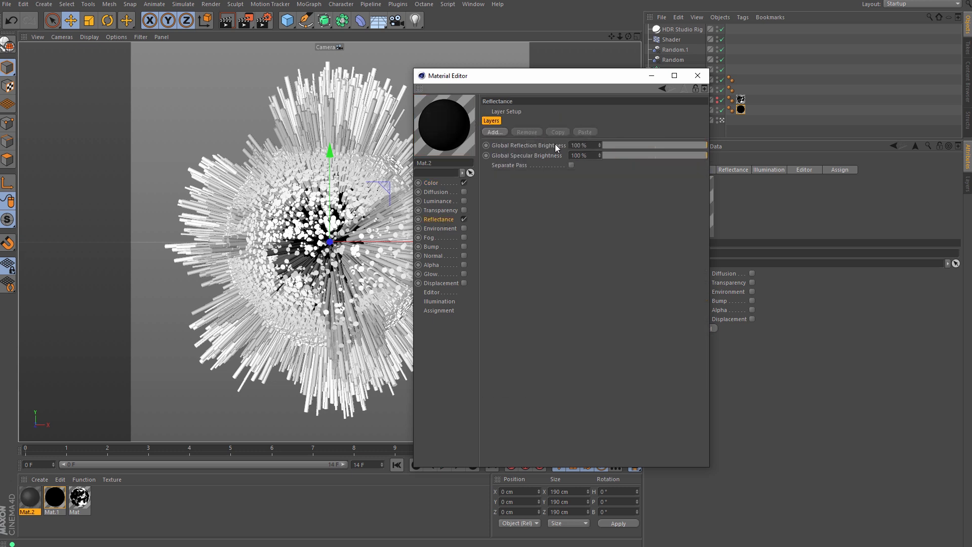
pyautogui.click(494, 132)
pyautogui.click(547, 181)
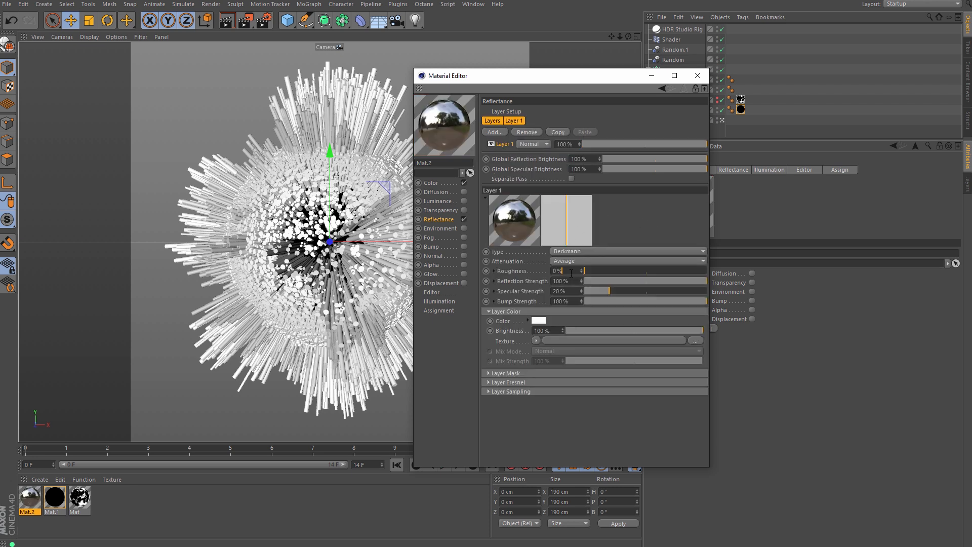
pyautogui.write('20')
pyautogui.press('Return')
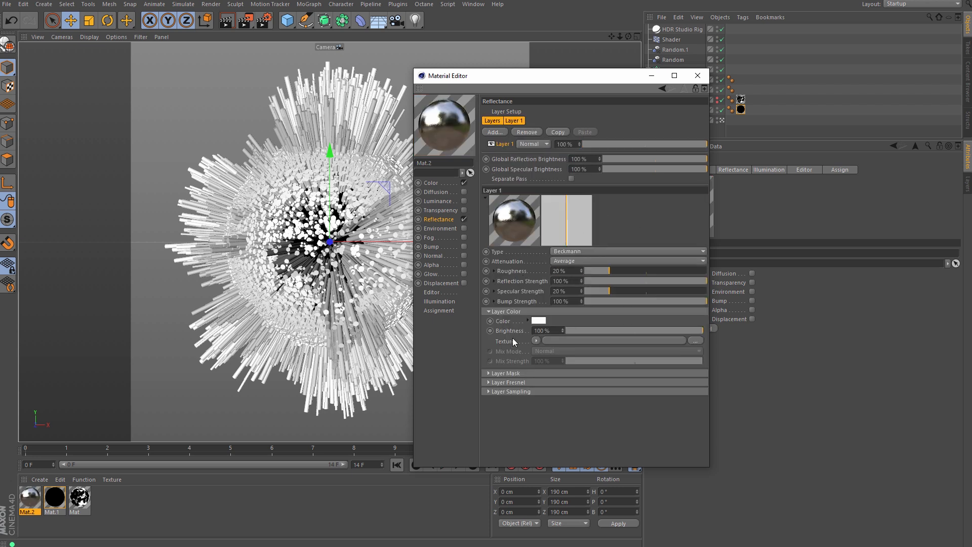
# - Set the reflectance layer's Fresnel to Dielectric with the Plexiglas preset and close the material editor
pyautogui.click(517, 387)
pyautogui.click(550, 393)
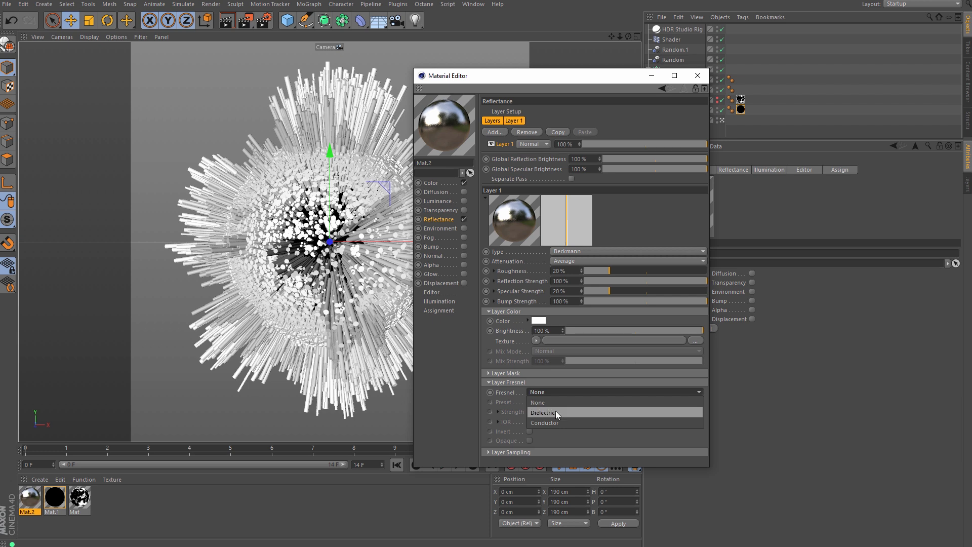
pyautogui.click(555, 411)
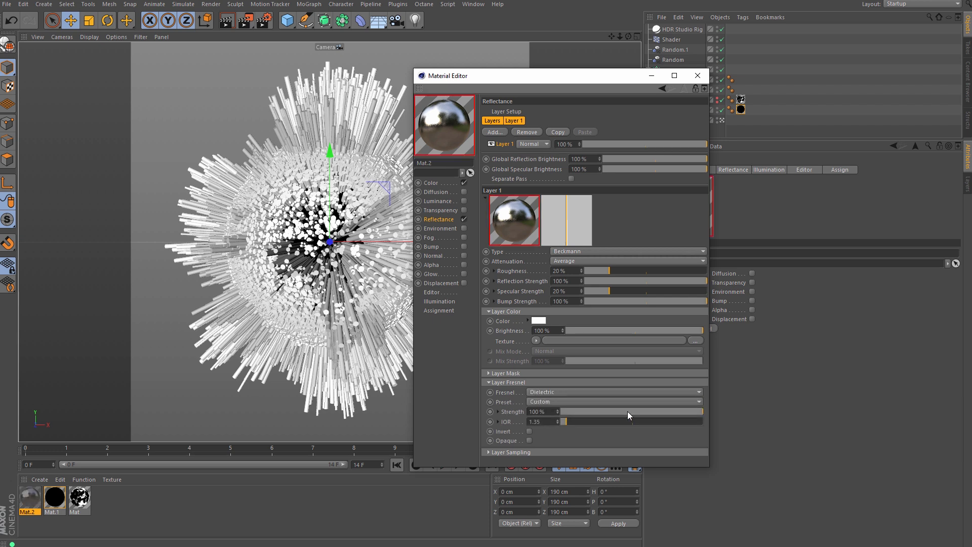
pyautogui.click(553, 402)
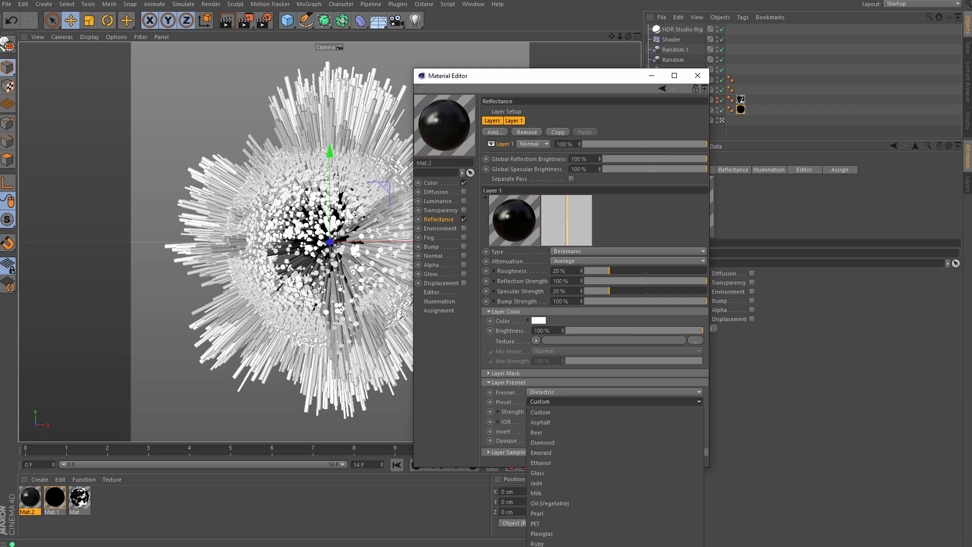
pyautogui.click(541, 534)
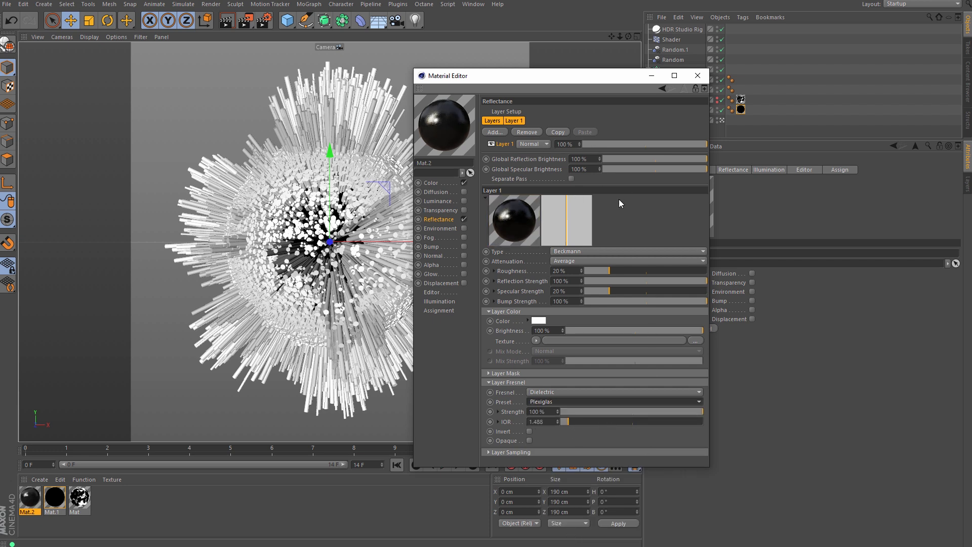
pyautogui.click(697, 75)
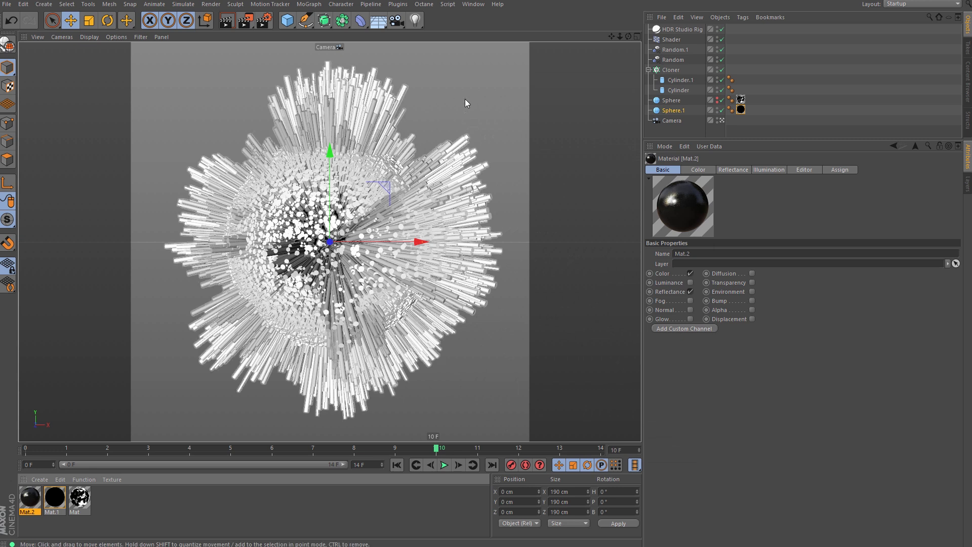
# - Enable cap fillets on both cloned cylinders, Cylinder and Cylinder.1, with a fillet radius of 0.1 cm
pyautogui.click(679, 92)
pyautogui.keyDown('ctrl'); pyautogui.click(682, 82); pyautogui.keyUp('ctrl')
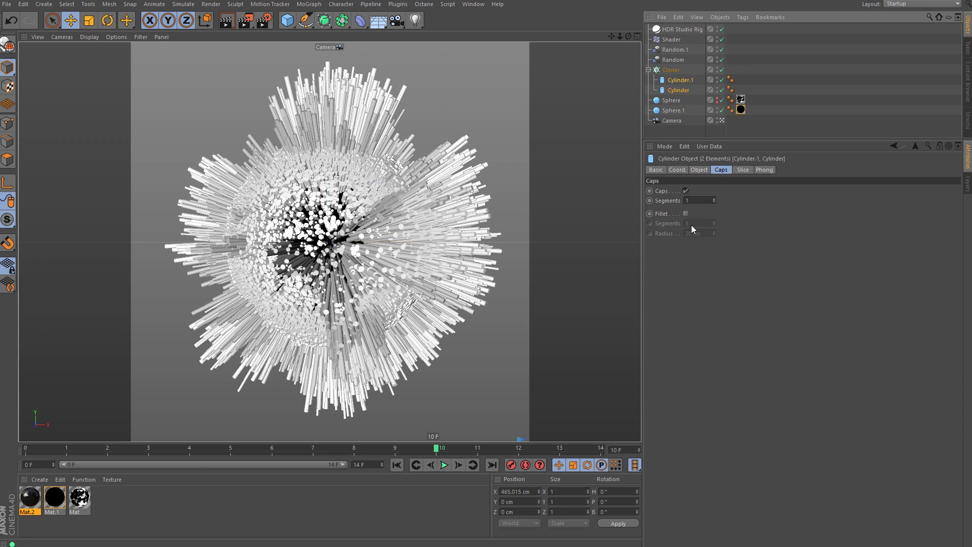
pyautogui.click(686, 213)
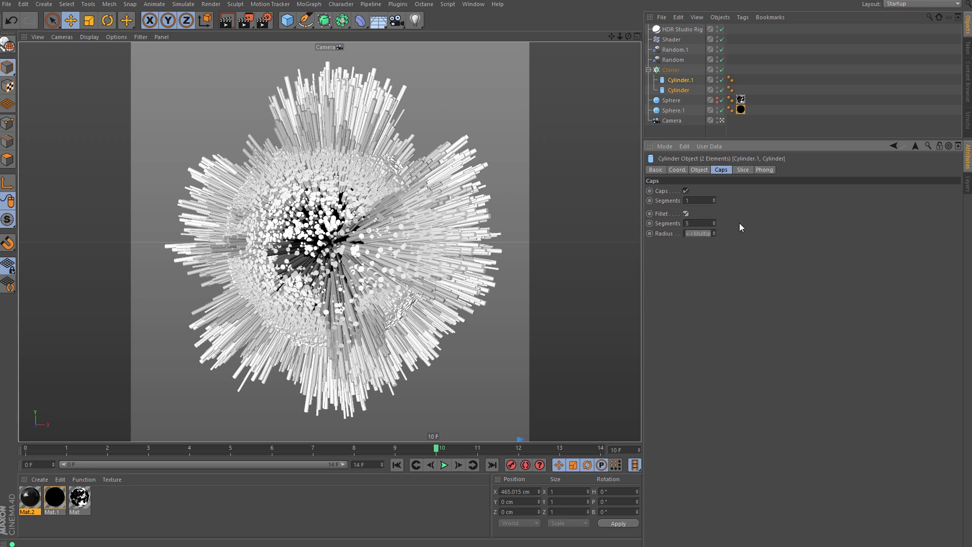
pyautogui.click(697, 224)
pyautogui.click(698, 234)
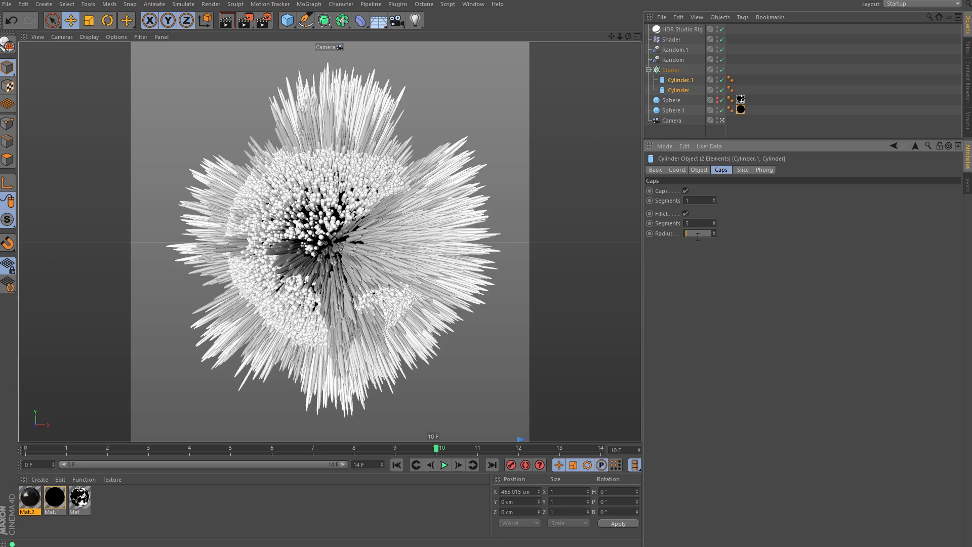
pyautogui.write('1')
pyautogui.press('Return')
pyautogui.click(684, 234)
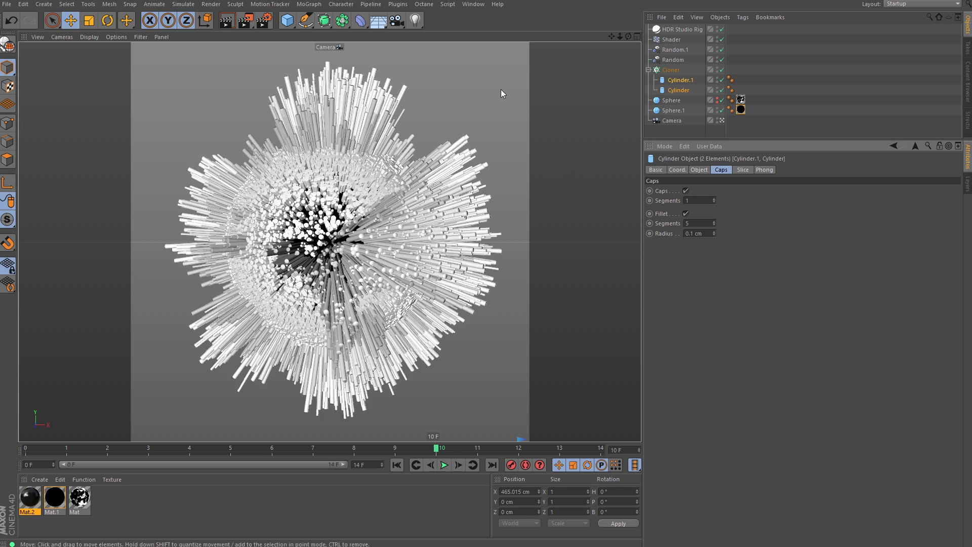
pyautogui.click(481, 115)
pyautogui.middleClick(481, 116)
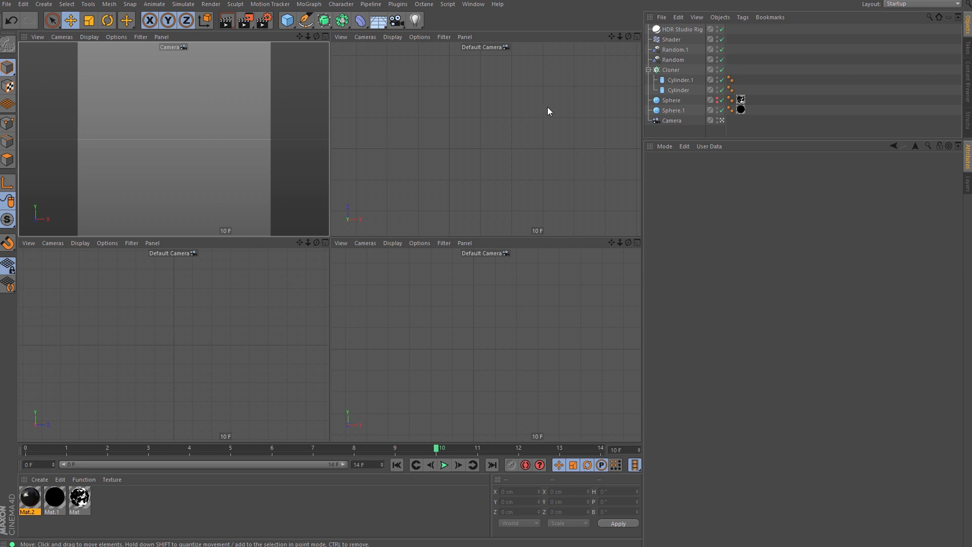
pyautogui.click(326, 36)
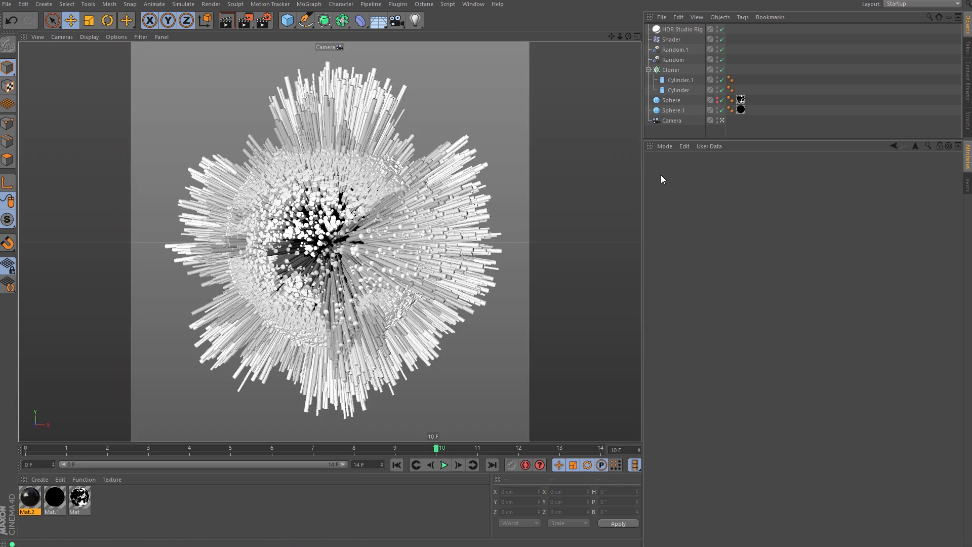
# - Add a Display tag to both Cylinder.1 and Cylinder
pyautogui.click(681, 81)
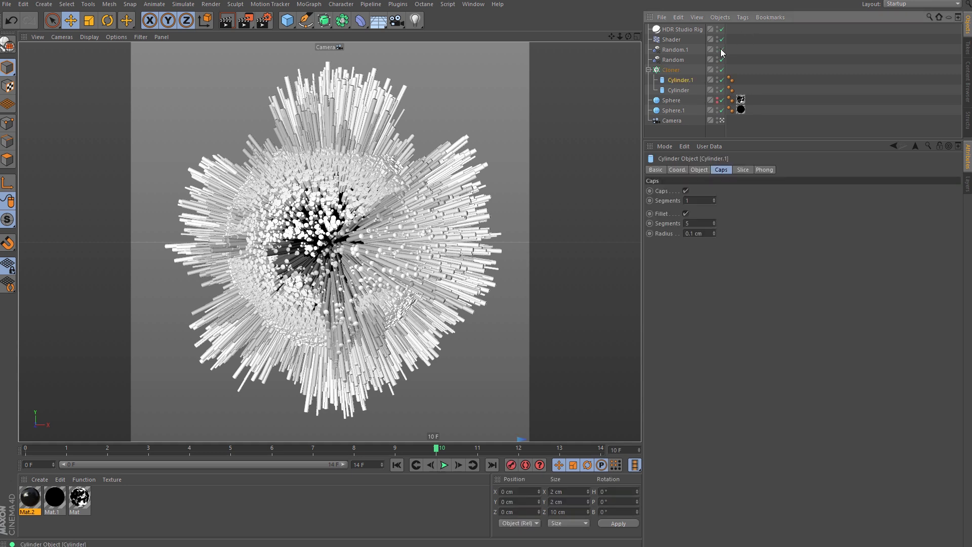
pyautogui.keyDown('ctrl'); pyautogui.click(679, 91); pyautogui.keyUp('ctrl')
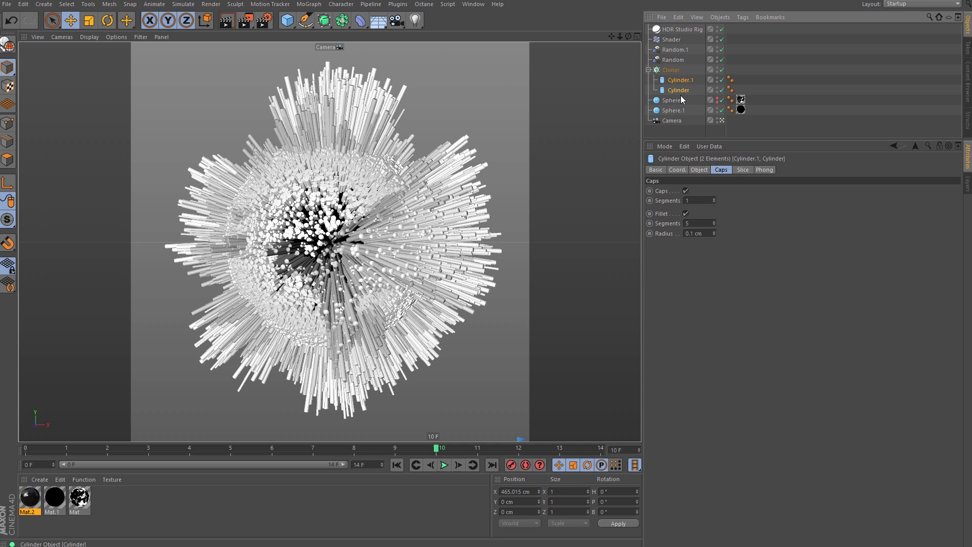
pyautogui.click(743, 18)
pyautogui.moveTo(765, 33)
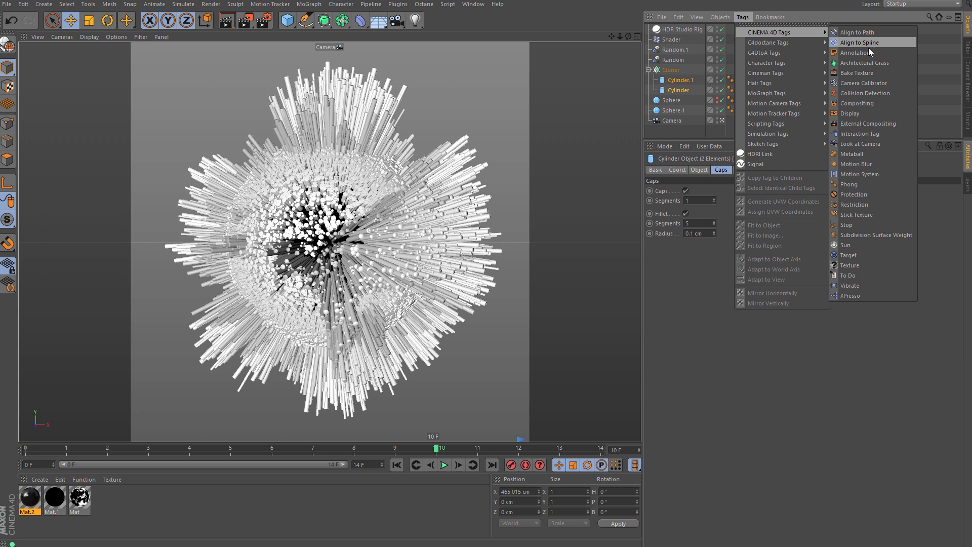
pyautogui.click(864, 113)
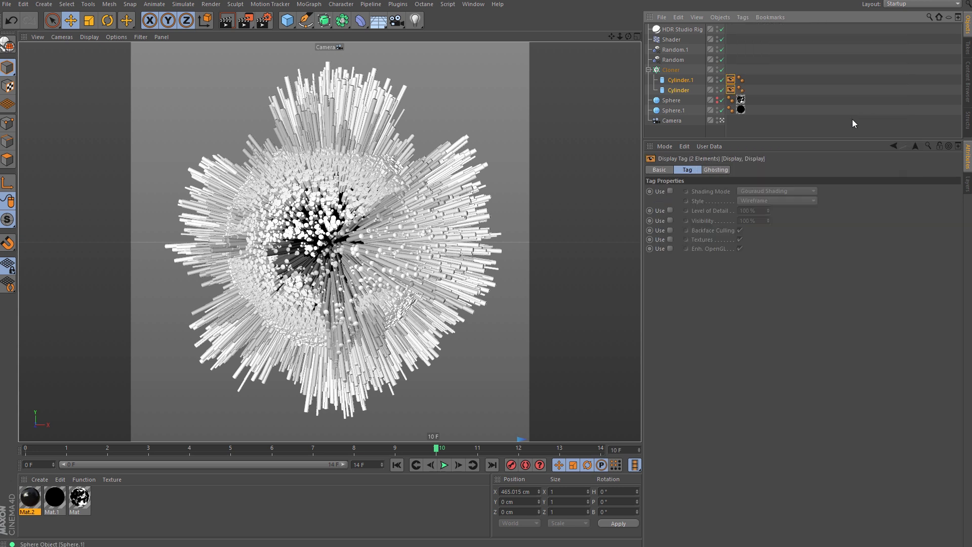
# - Override the cylinders' viewport display with Lines shading mode and Box style, then deselect them
pyautogui.click(670, 191)
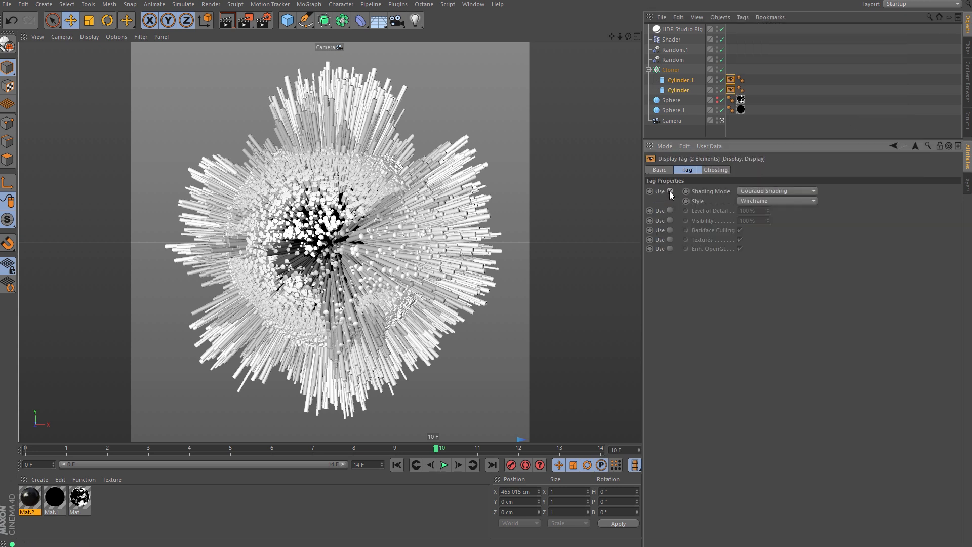
pyautogui.click(757, 192)
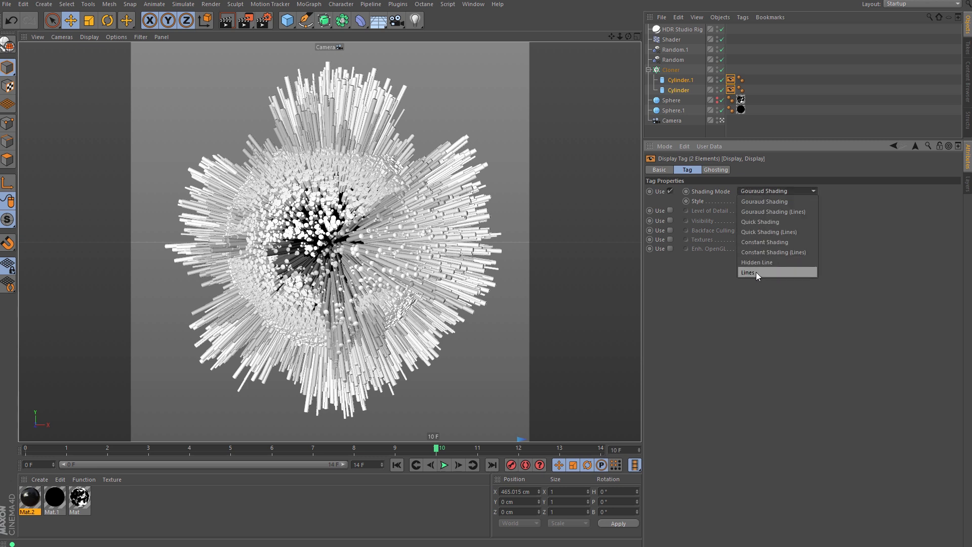
pyautogui.click(756, 272)
pyautogui.click(762, 201)
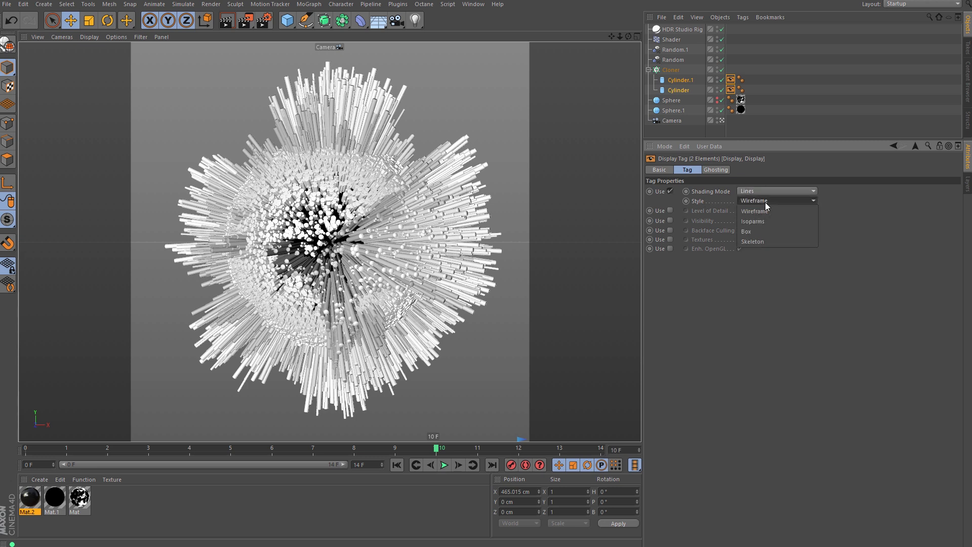
pyautogui.click(756, 231)
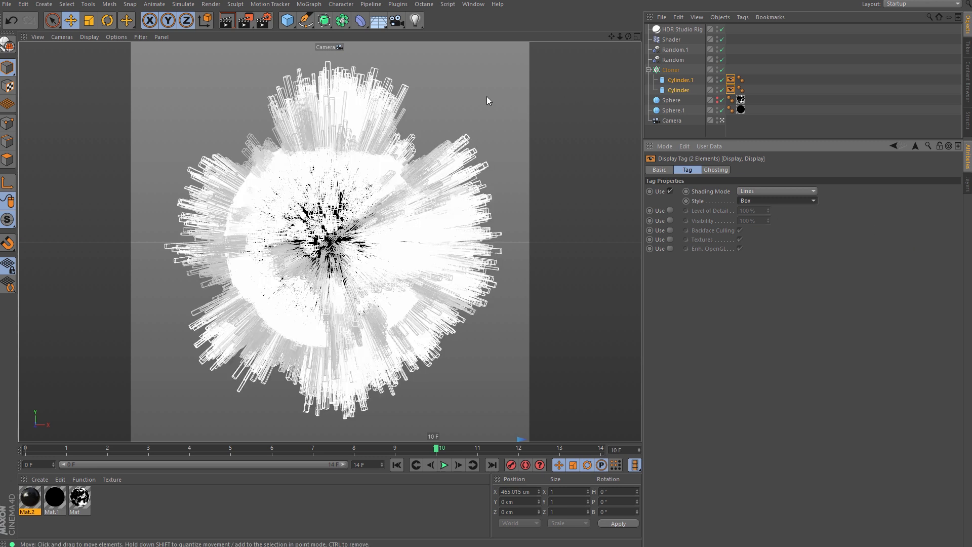
pyautogui.click(480, 100)
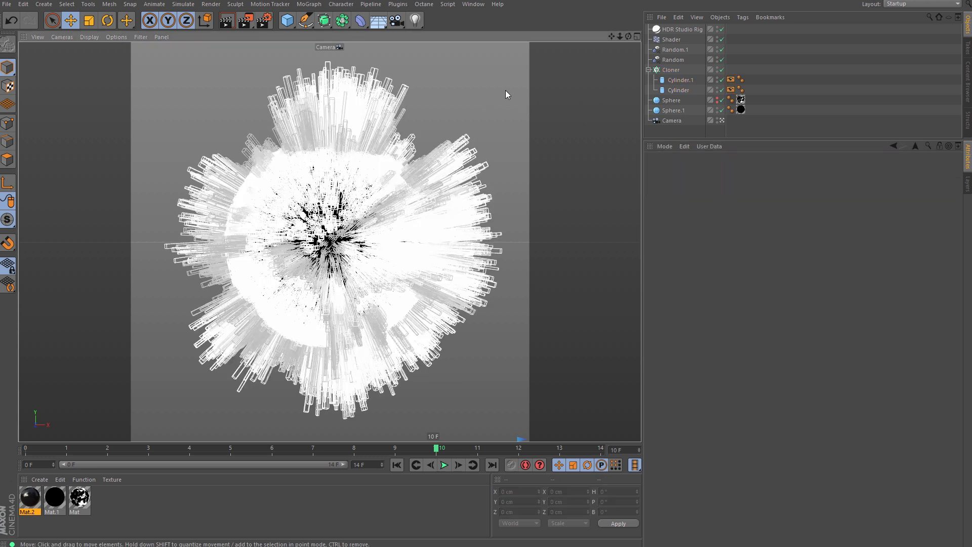
# - Check the simplified spike ball at frames 8 and 6, and open the Picture Viewer to review the renders
pyautogui.click(334, 446)
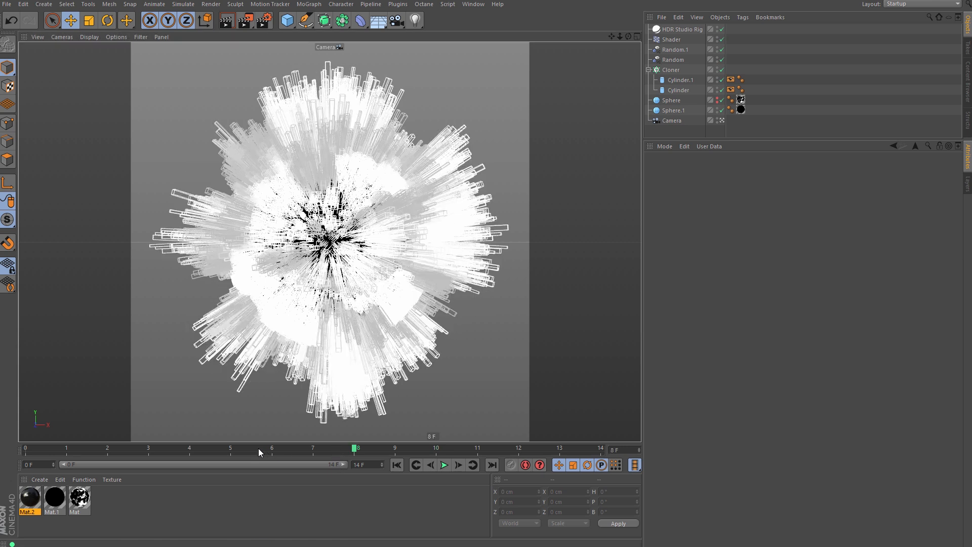
pyautogui.click(261, 448)
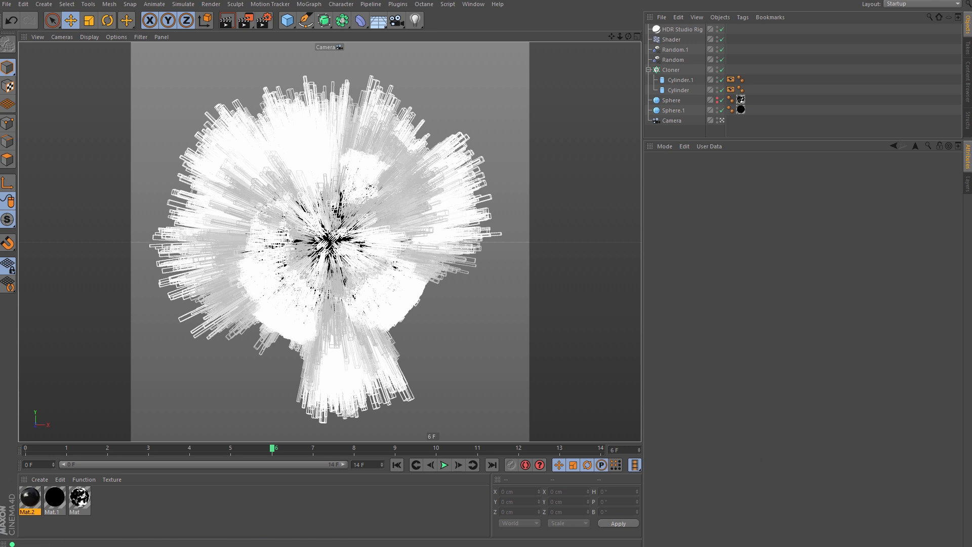
pyautogui.hotkey('shift', 'F6')
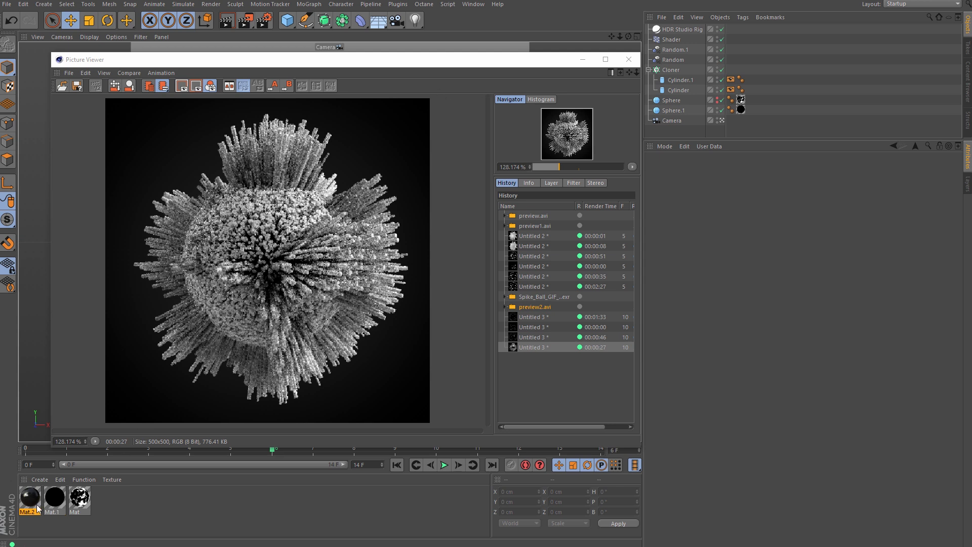
# - Apply material Mat.2 to the Cloner and render the dark spike ball to the Picture Viewer
pyautogui.moveTo(30, 504); pyautogui.dragTo(680, 70)
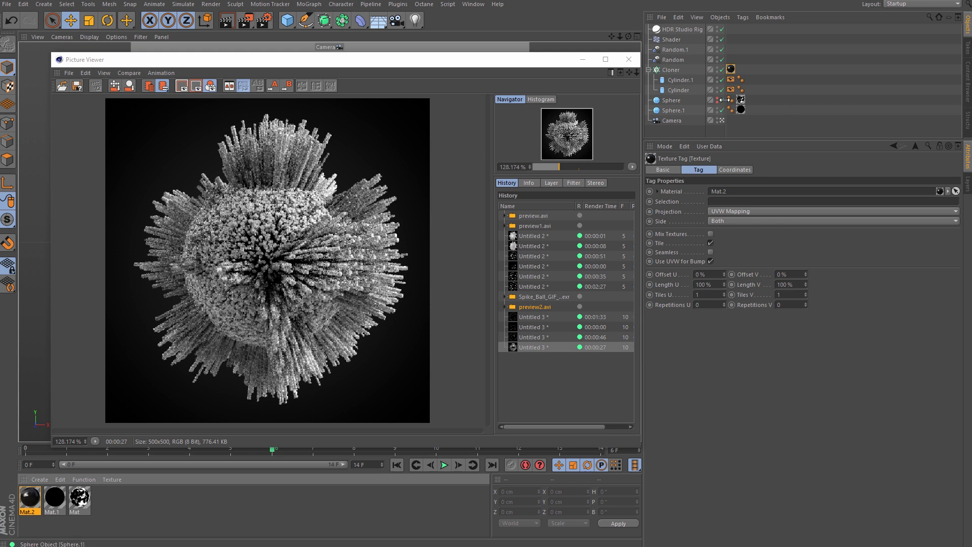
pyautogui.click(670, 70)
pyautogui.click(720, 171)
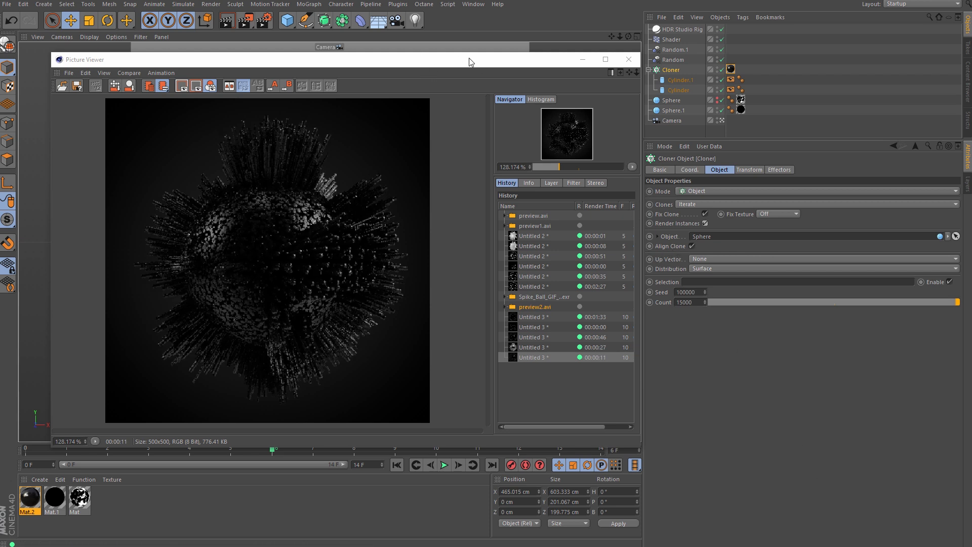
pyautogui.moveTo(468, 59); pyautogui.dragTo(441, 50)
# - Set the HDR Studio Rig's light brightness to 120% and its color correction brightness to 15%
pyautogui.click(697, 31)
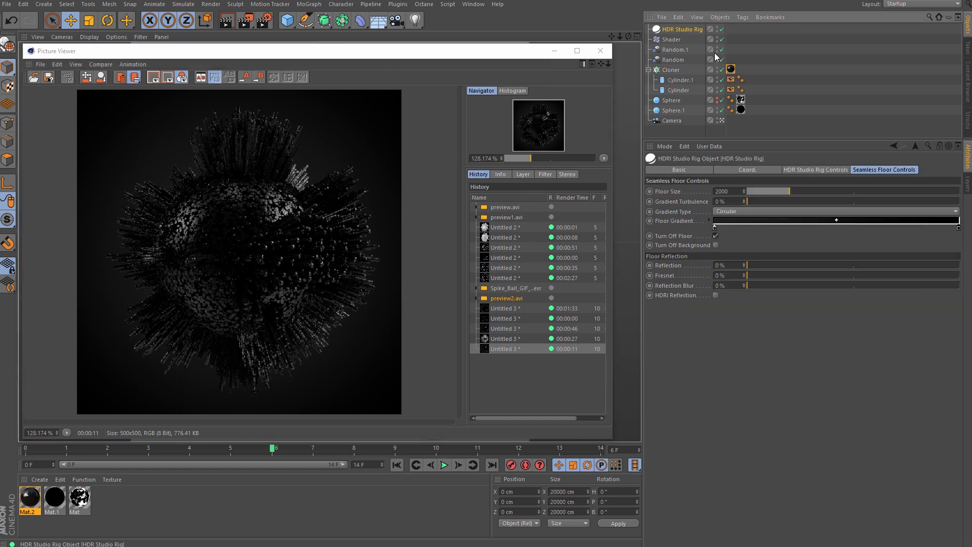
pyautogui.click(816, 171)
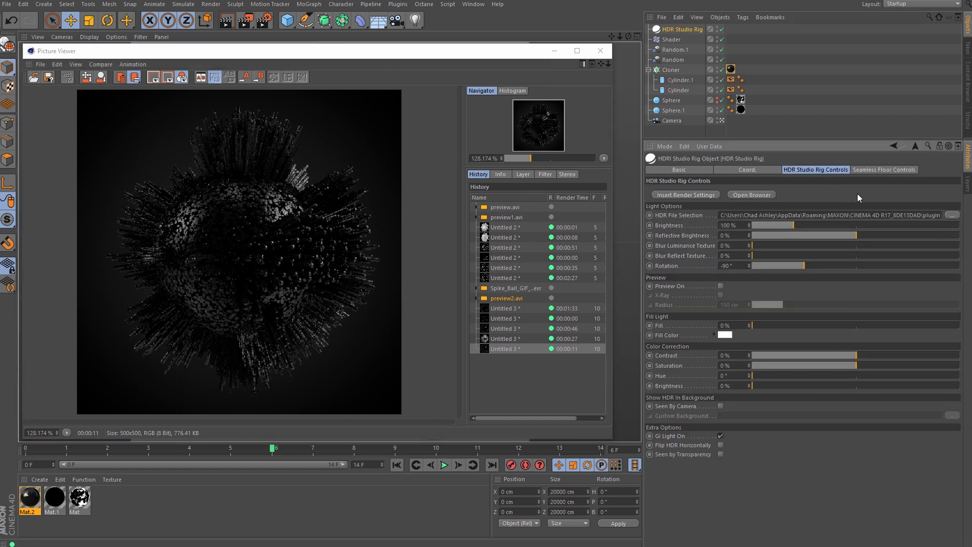
pyautogui.click(743, 225)
pyautogui.write('120')
pyautogui.press('Return')
pyautogui.write('15')
pyautogui.press('Return')
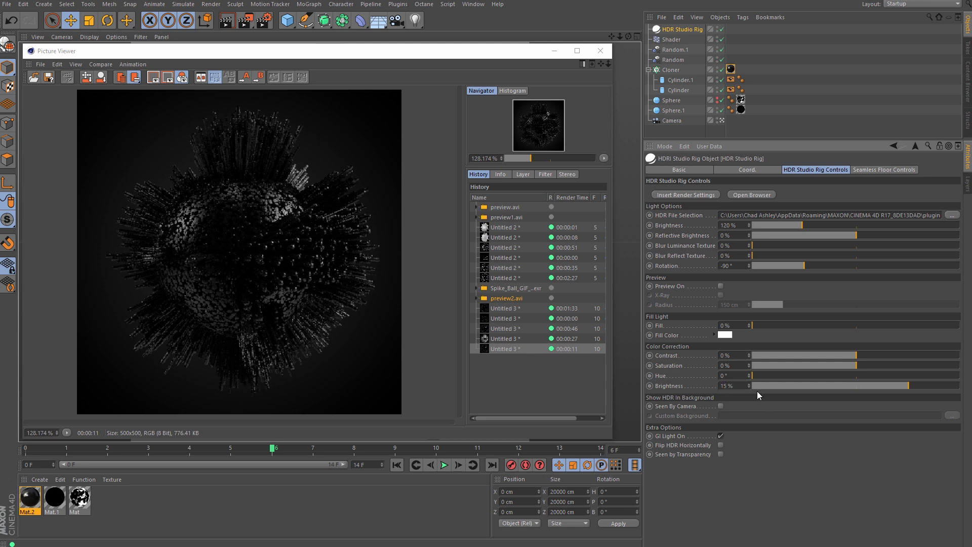
# - Set the rig's light brightness to 160% and its color correction contrast and brightness to 10%, and re-render the spike ball
pyautogui.doubleClick(738, 388)
pyautogui.write('10')
pyautogui.press('Return')
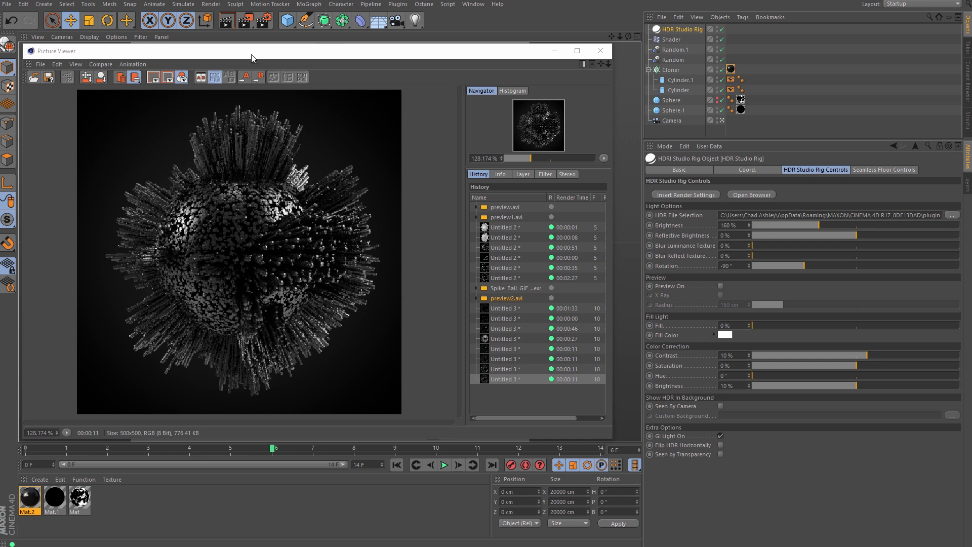
pyautogui.moveTo(252, 58); pyautogui.dragTo(277, 56)
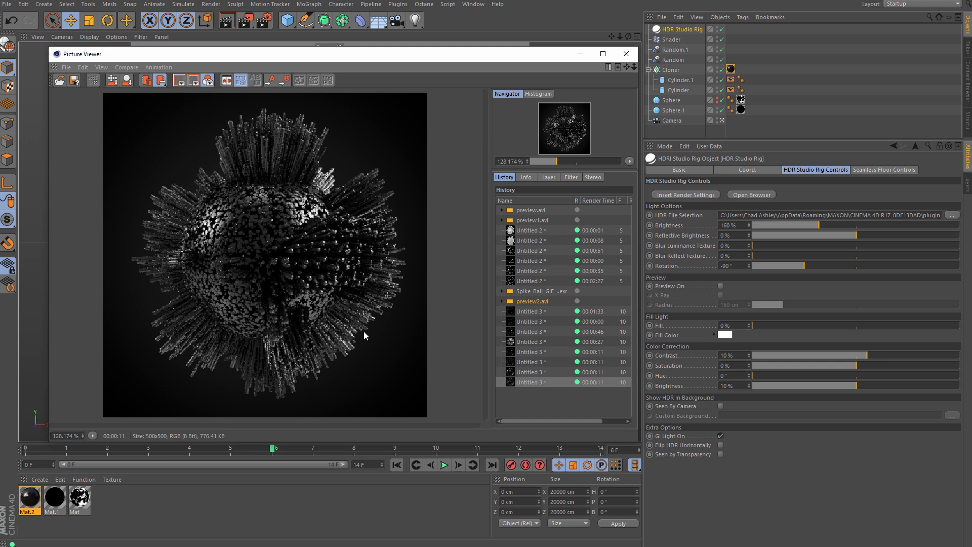
# - Switch to the web browser and compare the "All Fuzzed Out" reference animation with the current render
pyautogui.click(360, 546)
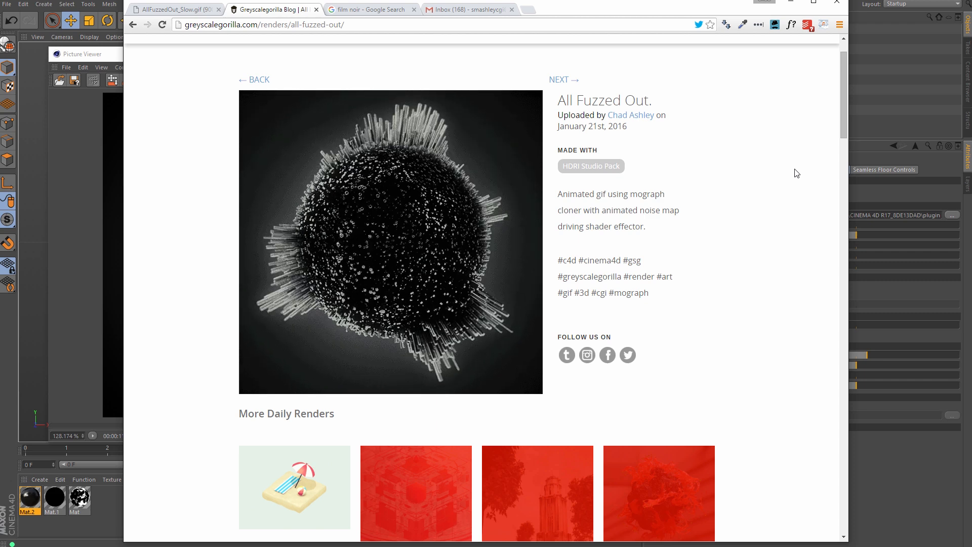
pyautogui.moveTo(693, 10); pyautogui.dragTo(846, 110)
pyautogui.moveTo(770, 113); pyautogui.dragTo(590, 85)
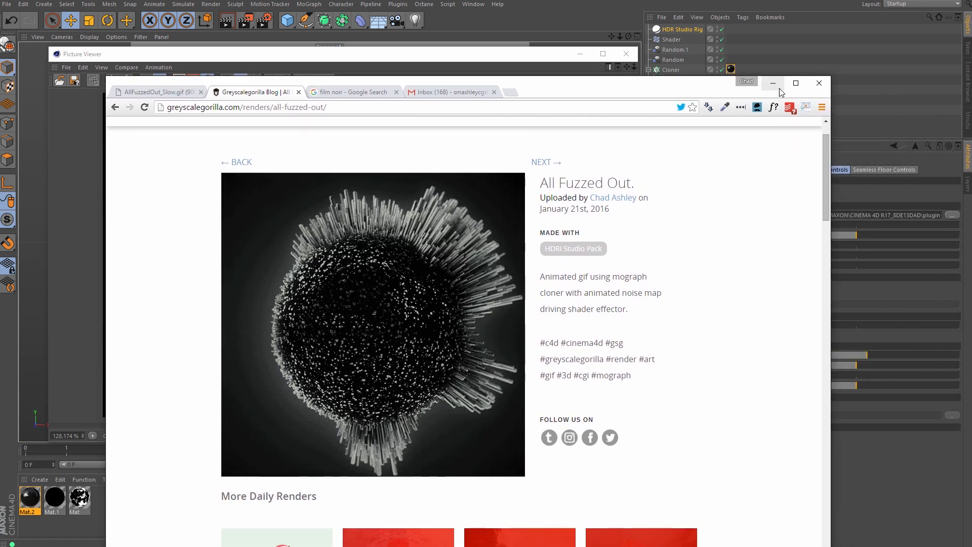
pyautogui.click(772, 86)
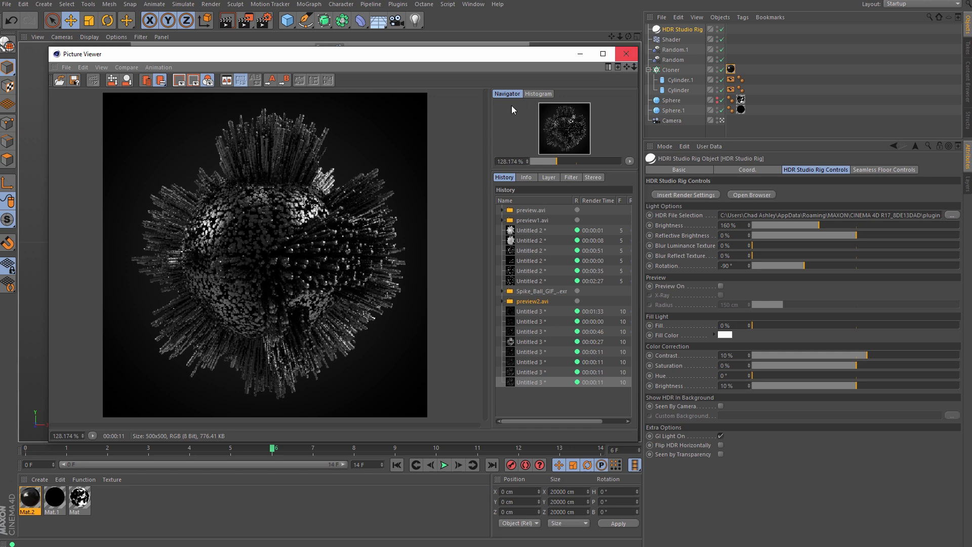
pyautogui.hotkey('alt', 'Tab')
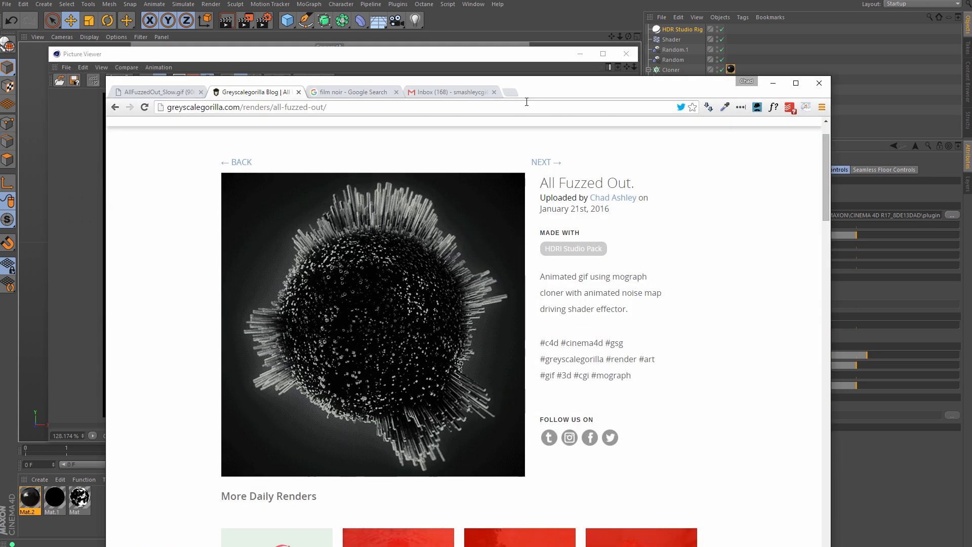
pyautogui.moveTo(605, 96); pyautogui.dragTo(593, 20)
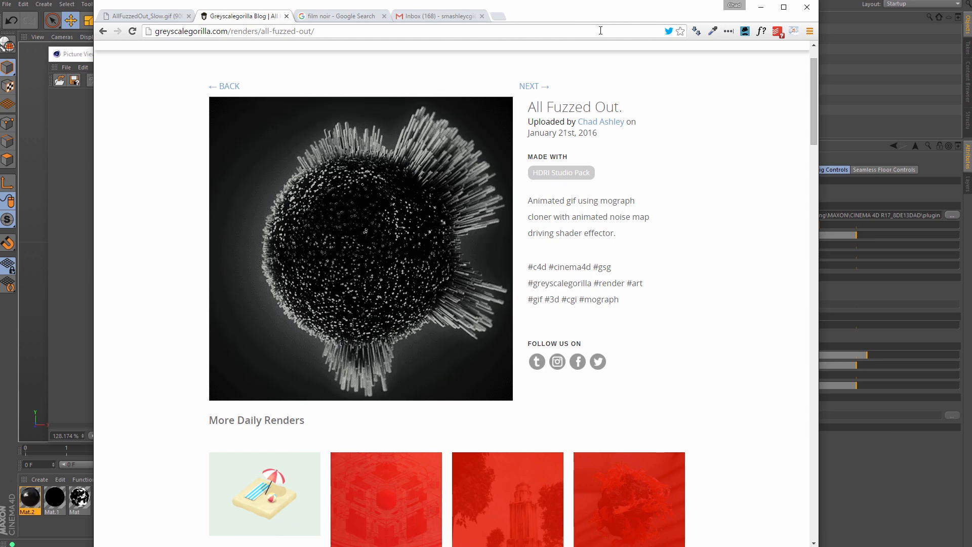
pyautogui.moveTo(679, 12); pyautogui.dragTo(636, 31)
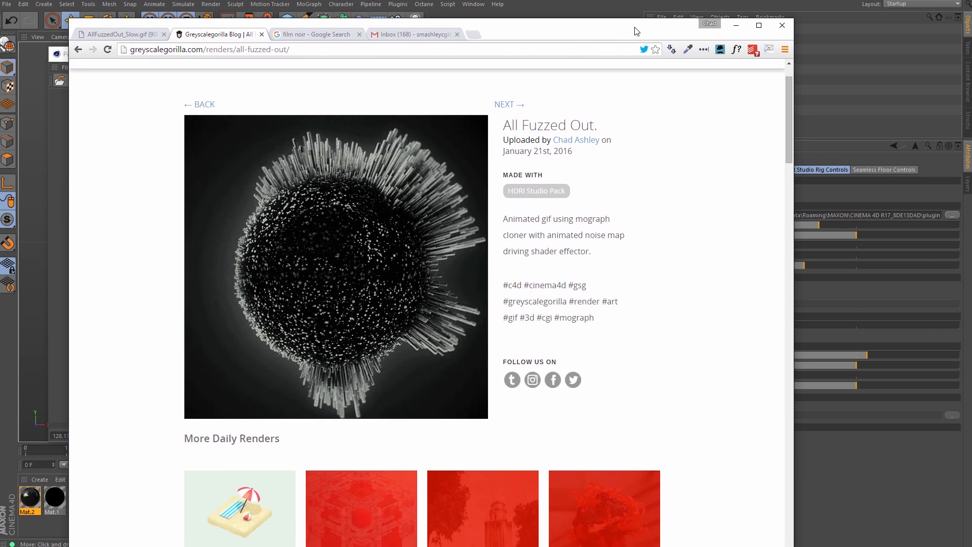